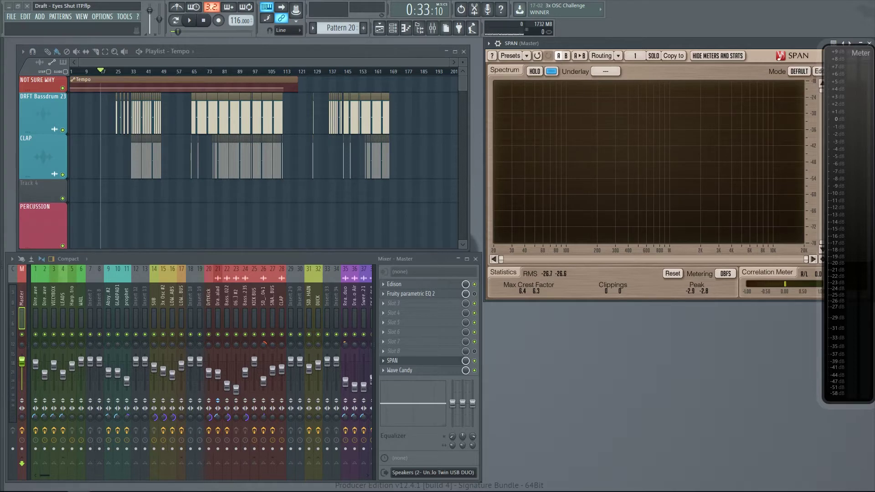
Step: Play the song from bar 17 and examine the arrangement of the percussion and additional percussion playlist tracks
mouse_move(146, 490)
left_click(98, 72)
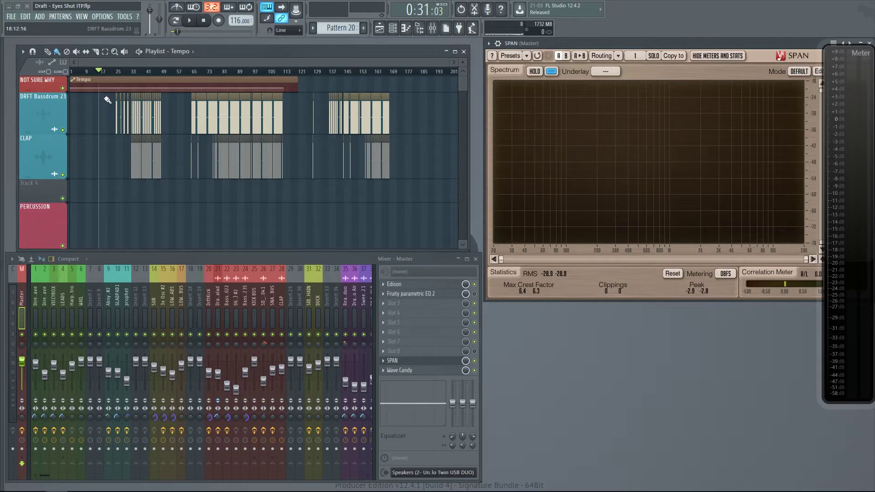
scroll(108, 99, "up", 5)
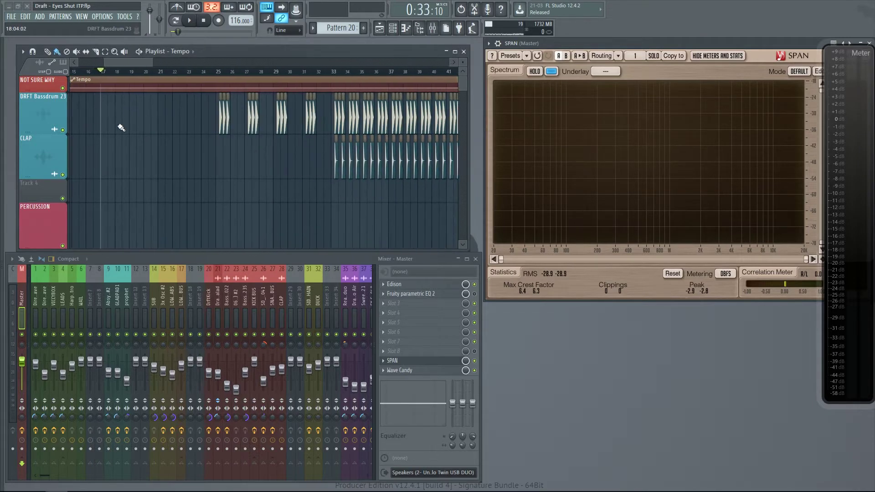
key("space")
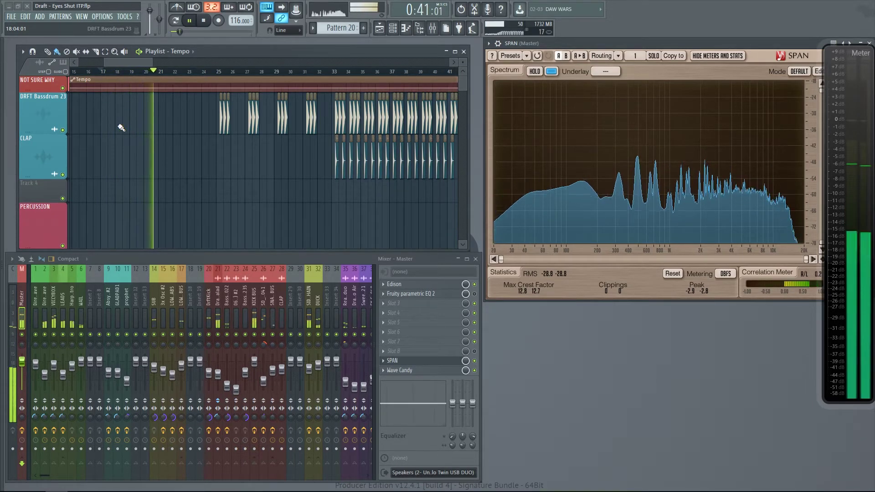
scroll(121, 128, "down", 5)
scroll(121, 127, "down", 5)
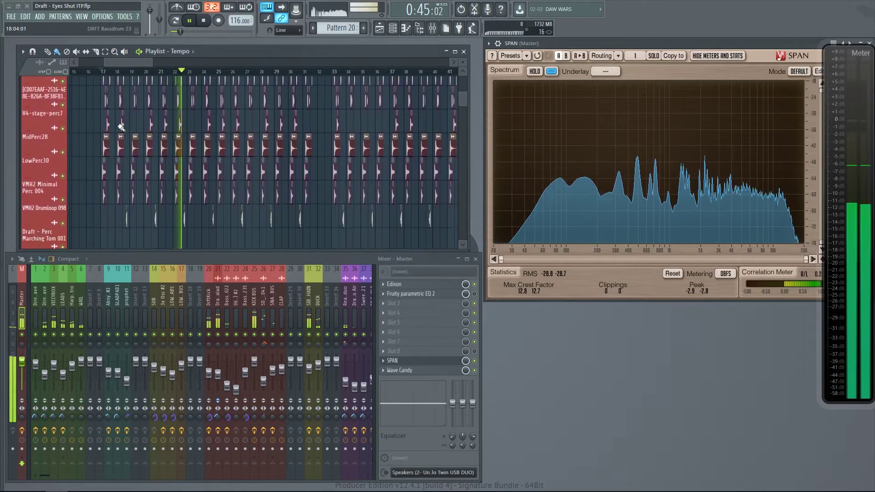
scroll(121, 128, "down", 3)
scroll(121, 127, "down", 6)
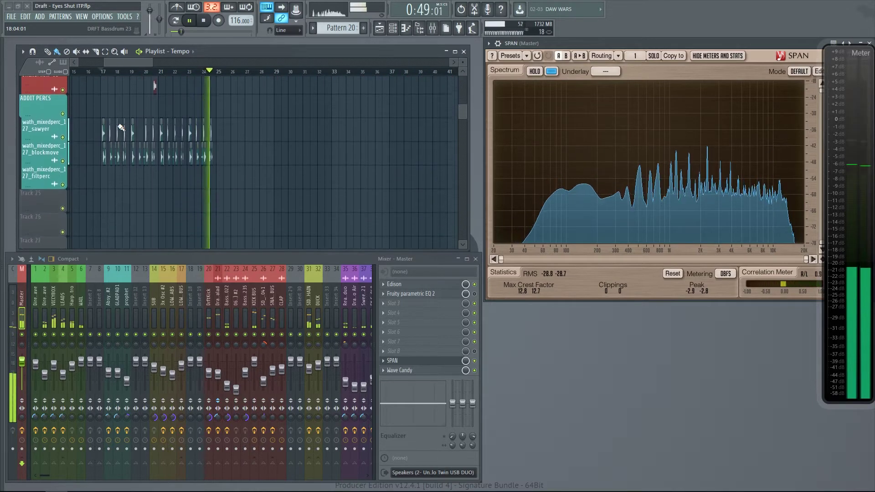
scroll(152, 94, "up", 1)
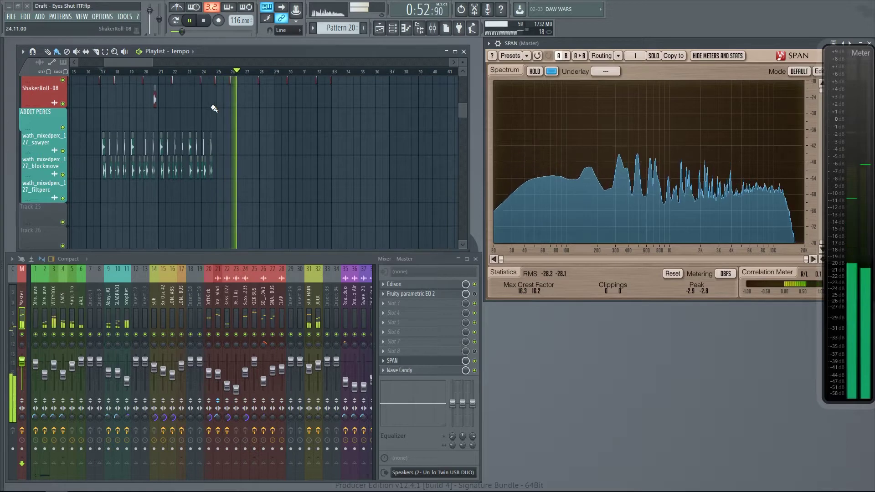
key("space")
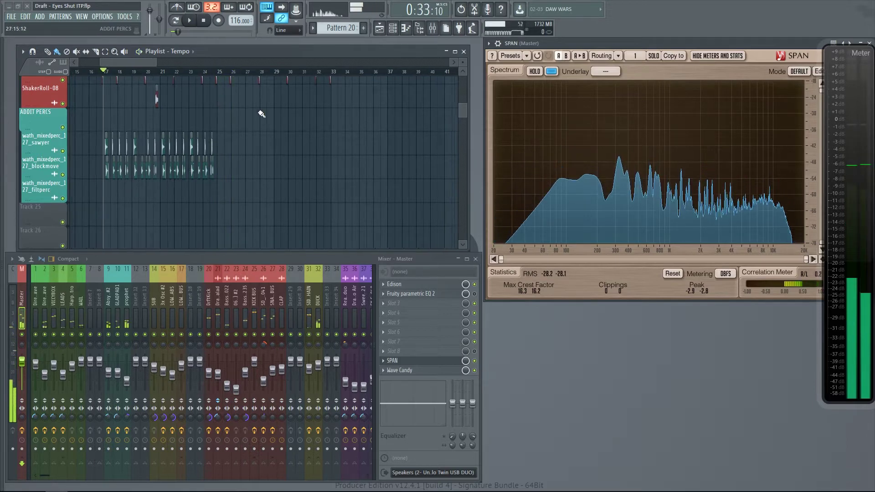
Step: Bring the melody tracks into view in the playlist and listen to them from the start of the song
scroll(261, 114, "down", 5)
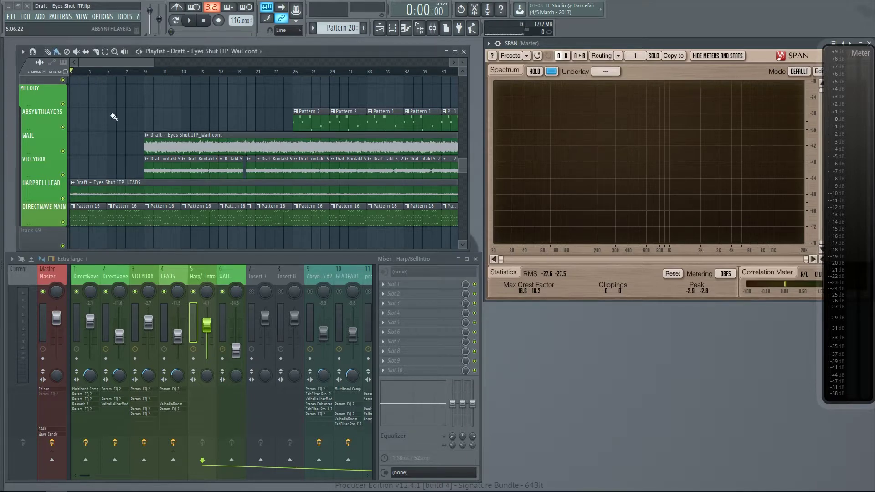
key("space")
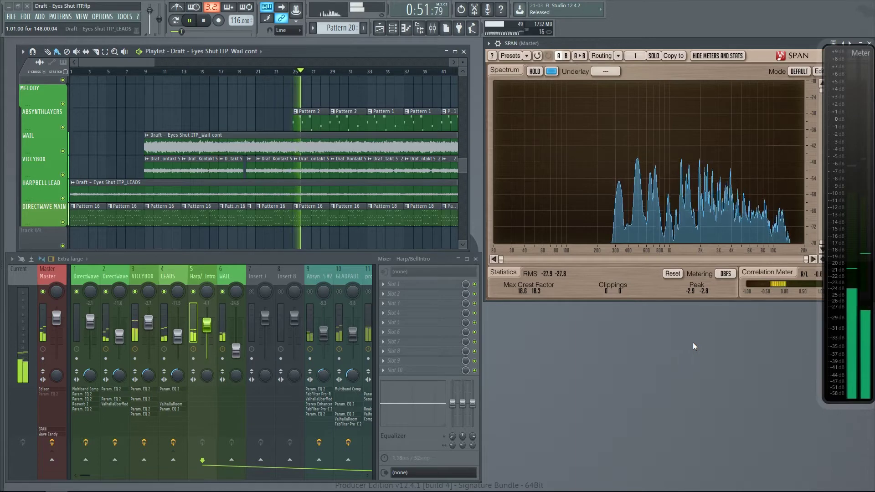
key("space")
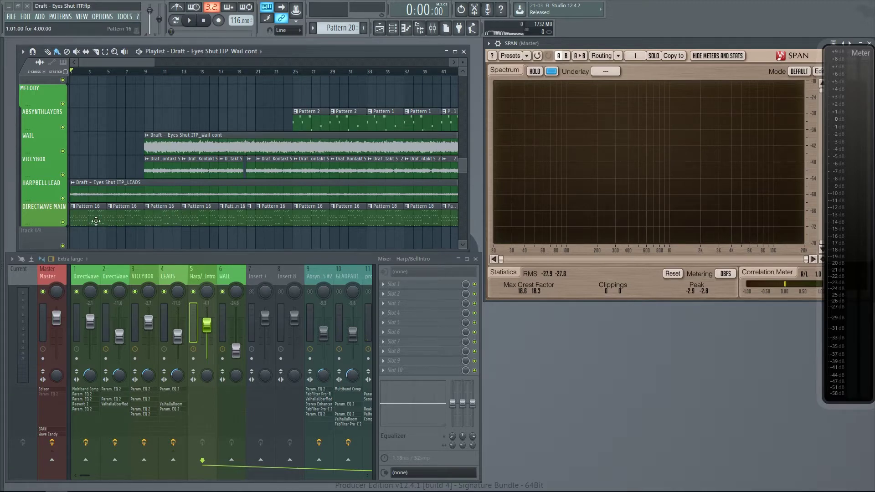
Step: Play the soloed second DirectWave layer with LEADS, raising its level to -0.8 dB and lowering it well below its starting level
key("space")
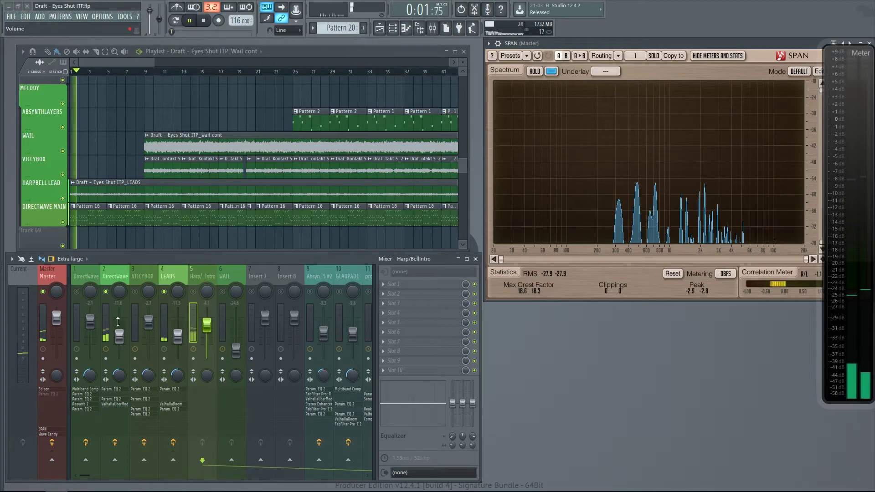
left_click_drag(117, 336, 119, 319)
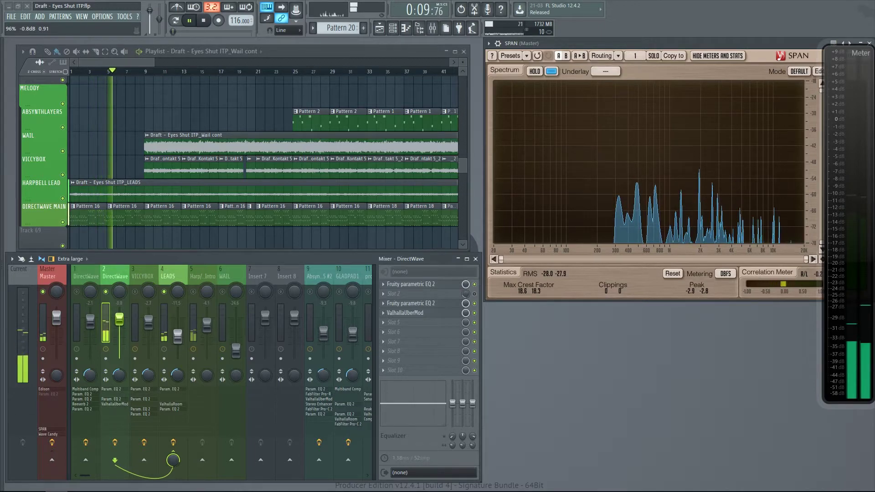
left_click_drag(118, 319, 119, 345)
key("space")
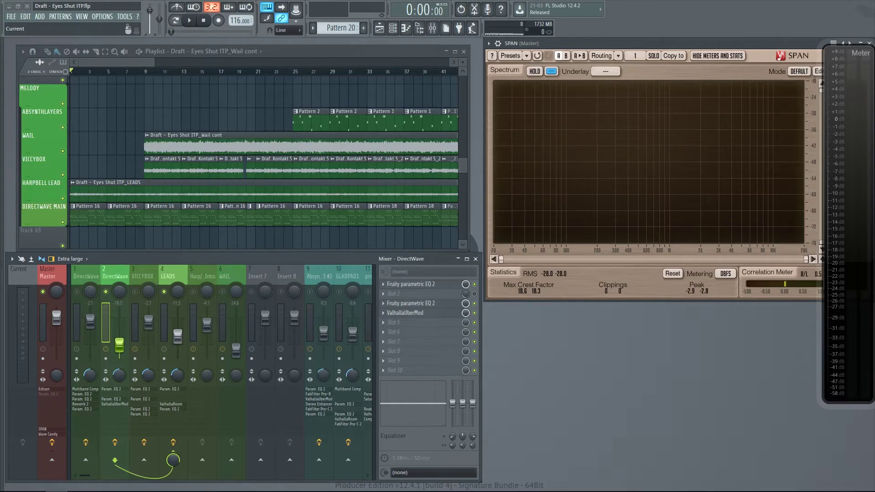
Step: Unmute the melody mixer tracks and select bars 25 to 33 in the playlist for looping
left_click_drag(77, 292, 224, 296)
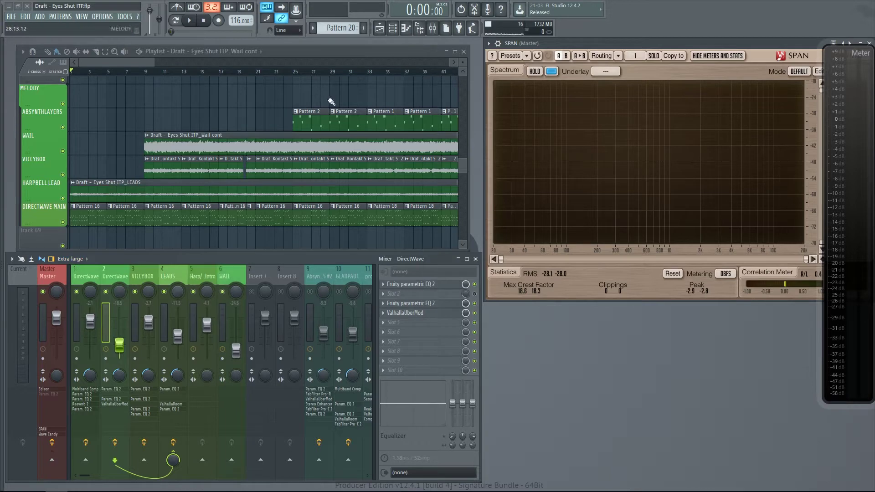
scroll(233, 78, "down", 4)
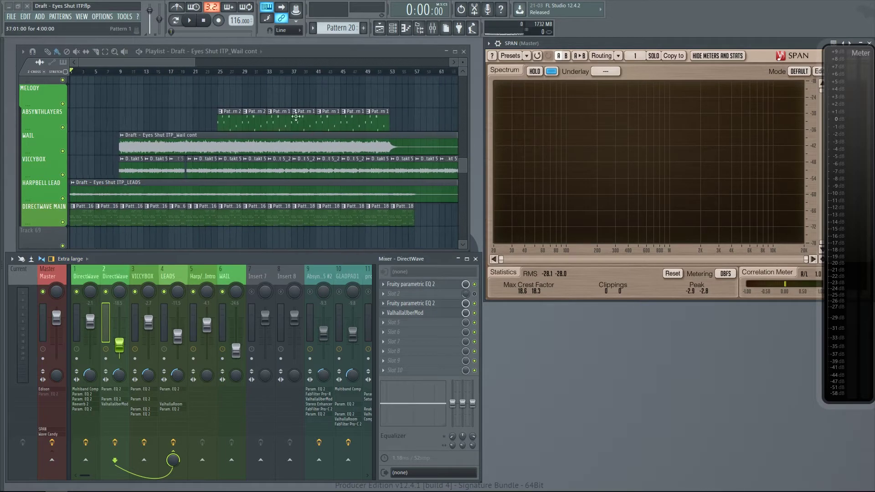
left_click_drag(214, 72, 263, 73)
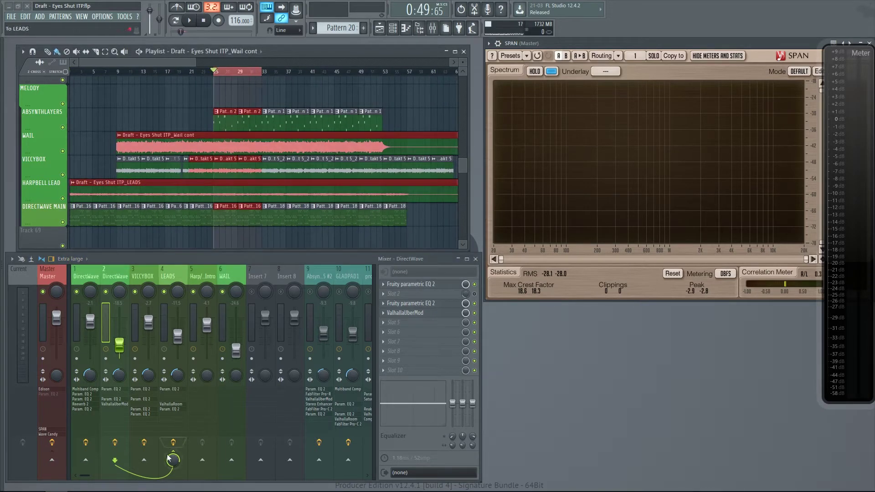
Step: Isolate the Absynth 5 #2 and GLADPAD1 mixer tracks, play the loop, and raise both levels together to about -6.2 and -6.7 dB
scroll(112, 474, "down", 6)
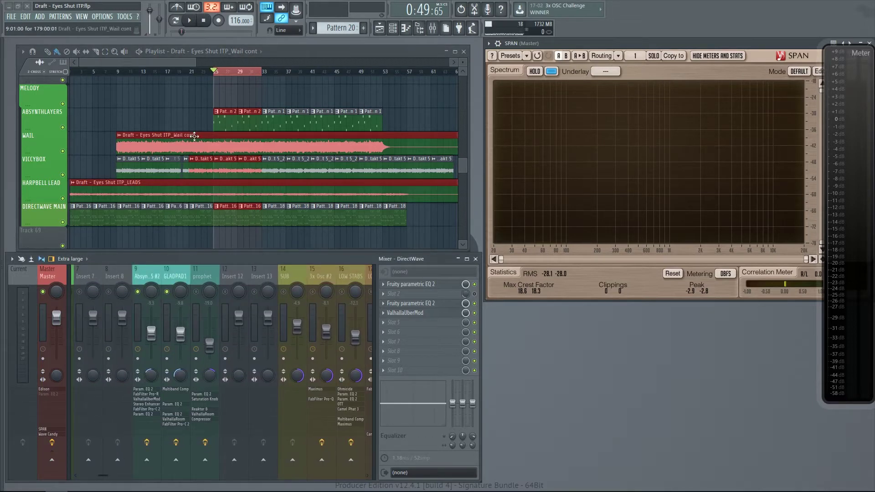
left_click(194, 107)
key("space")
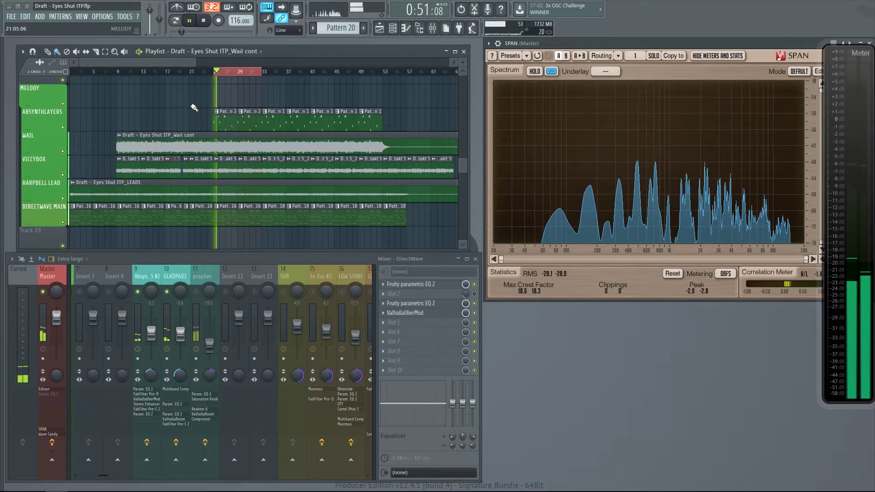
left_click(148, 275)
left_click(170, 277)
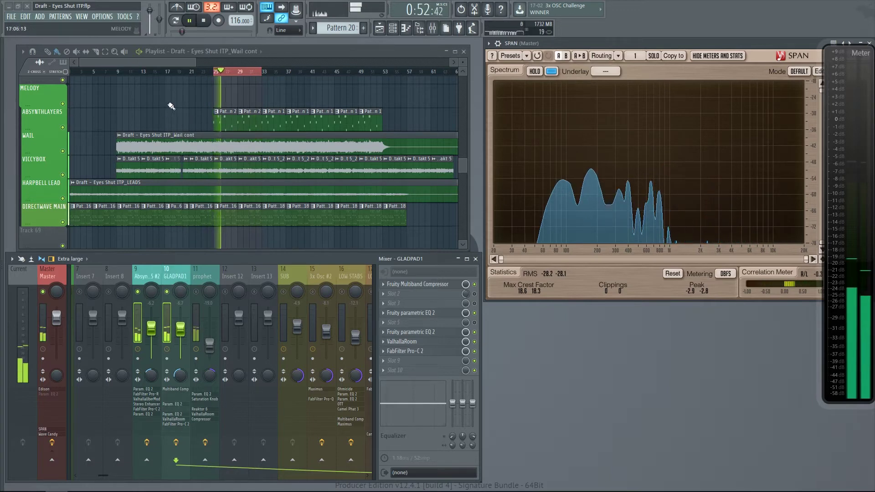
Step: List all channels in the channel rack and examine the Patch page of the Absynth 5 #2 instrument
key("F5")
key("F6")
left_click(82, 44)
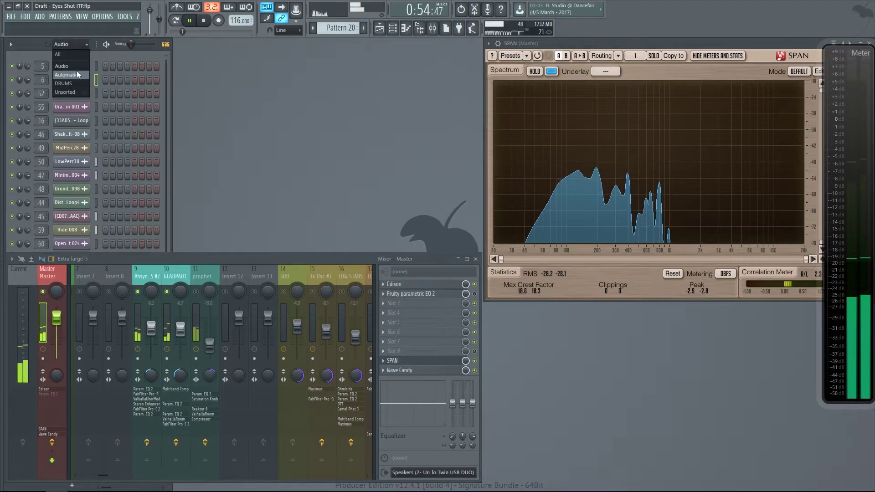
left_click(76, 54)
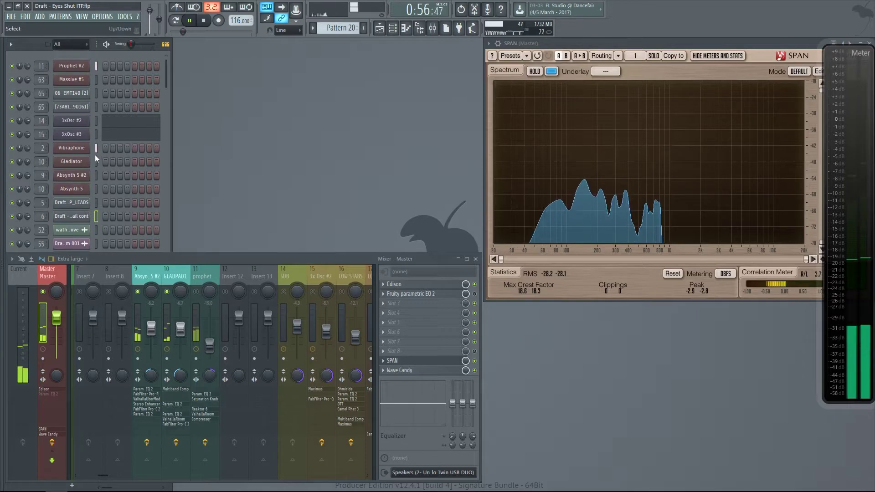
left_click(75, 176)
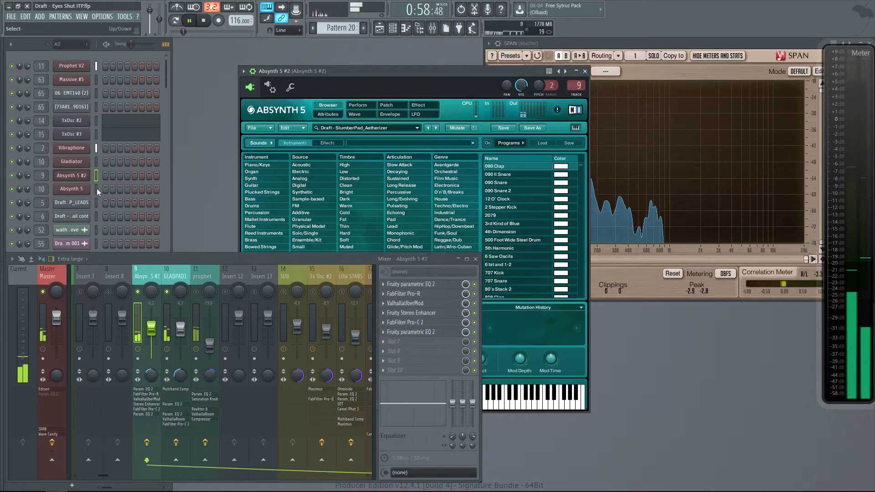
left_click(388, 106)
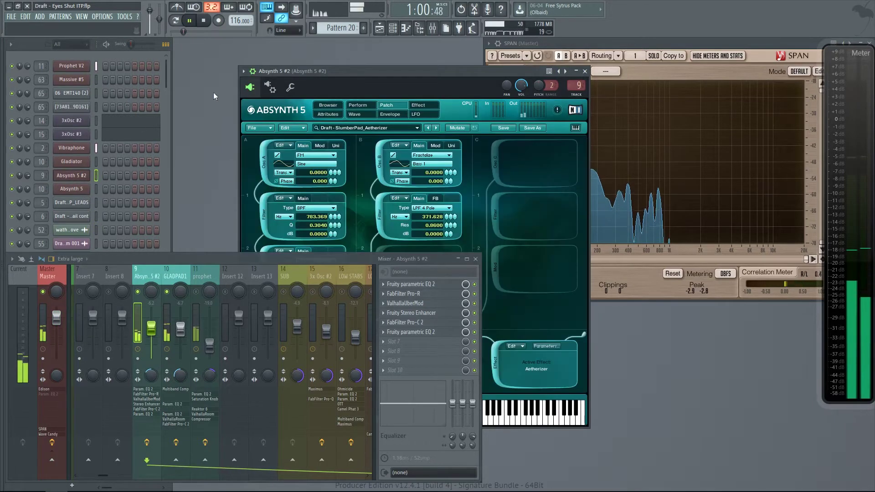
key("F9")
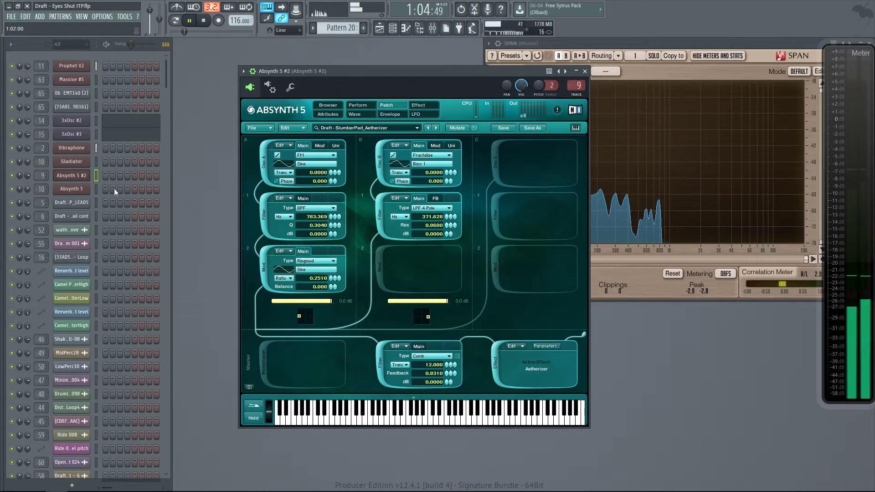
Step: Open the Absynth 5 instrument on GLADPAD1, examine its Patch page, and close the plugin and channel rack
left_click(83, 191)
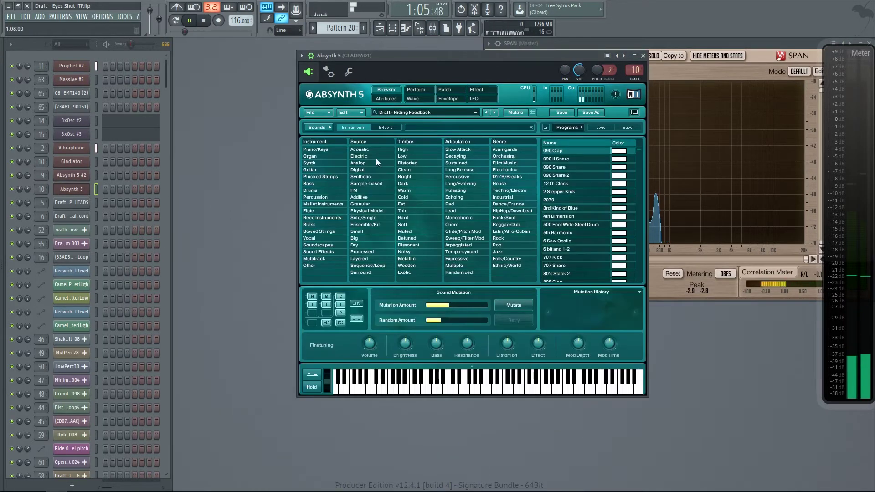
left_click(454, 91)
left_click_drag(442, 59, 401, 60)
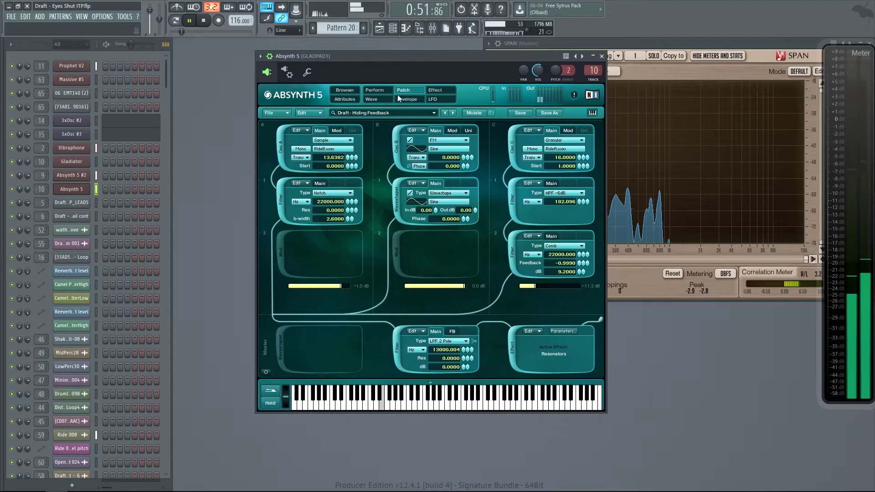
left_click(602, 56)
key("F6")
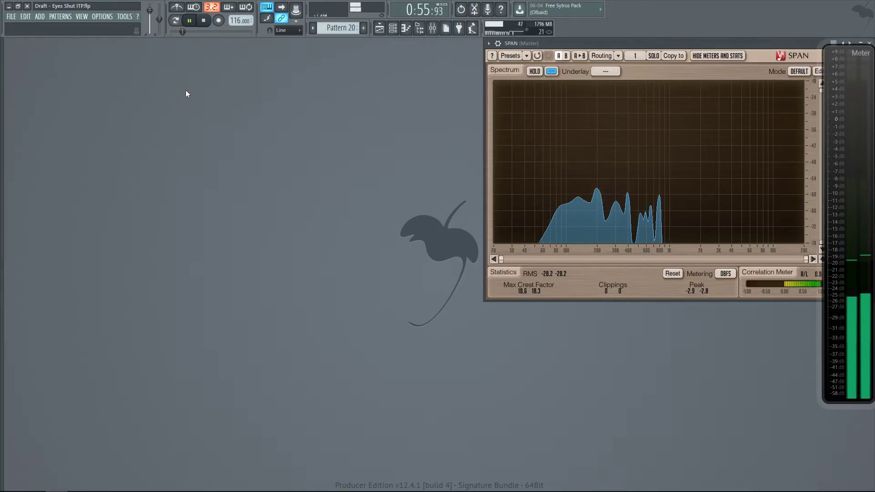
Step: Solo the prophet mixer track and examine its Prophet V2 cutoff filter automation in the playlist
key("F5")
key("F9")
left_click(201, 296)
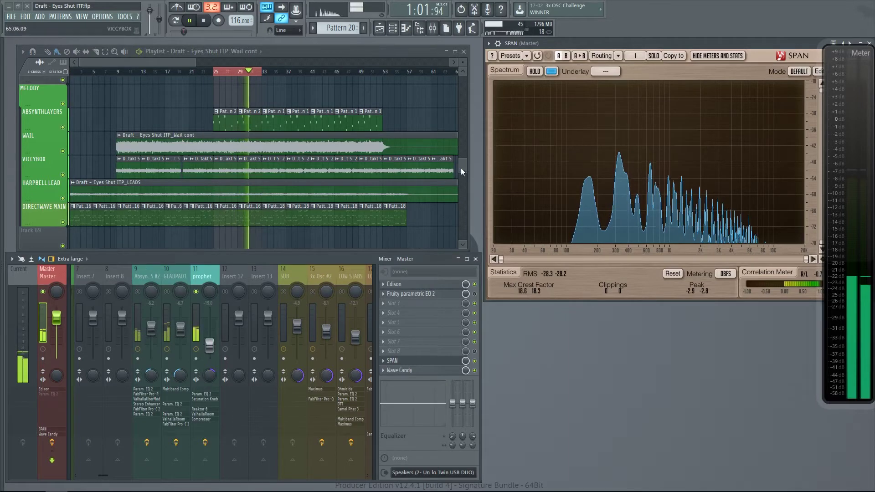
left_click_drag(463, 165, 463, 121)
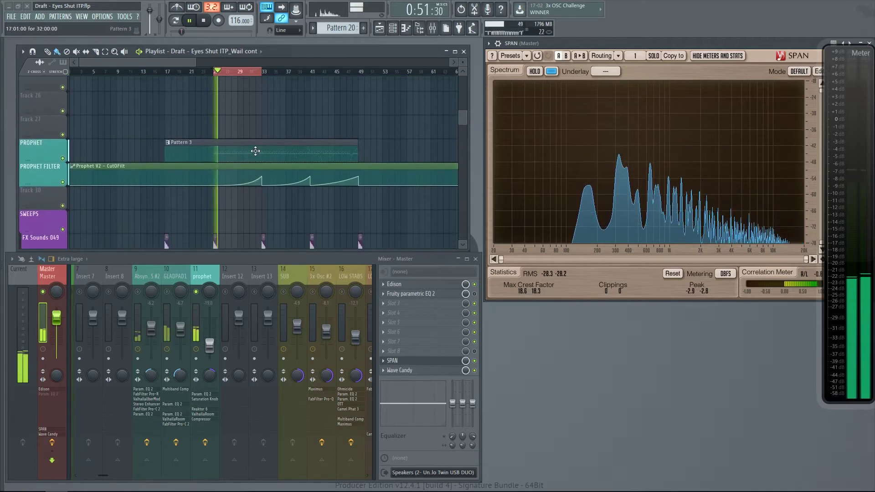
scroll(254, 141, "up", 5)
scroll(240, 140, "up", 1)
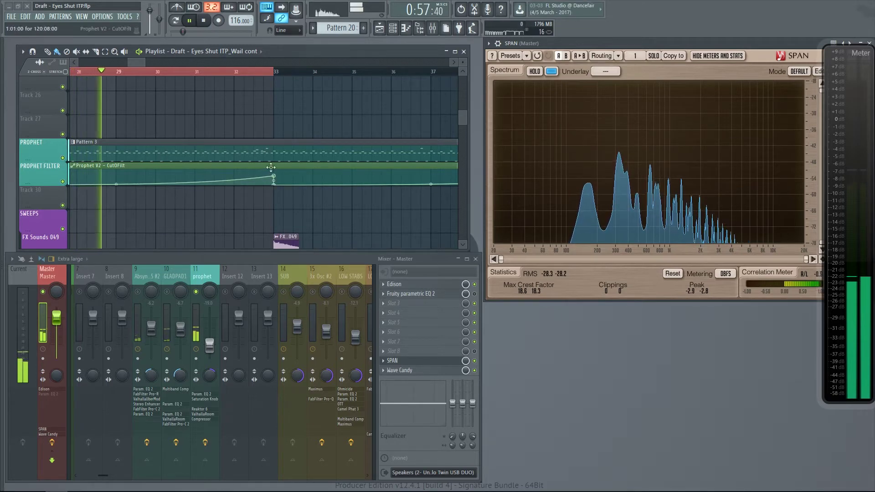
Step: Examine the Reaktor 6 delay effect on the prophet mixer track while the loop plays, and stop playback
left_click(209, 273)
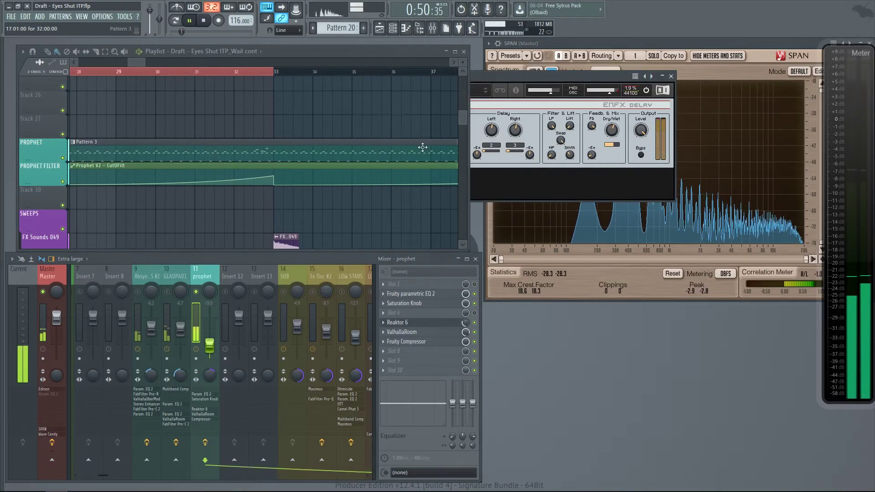
key("F5")
key("F9")
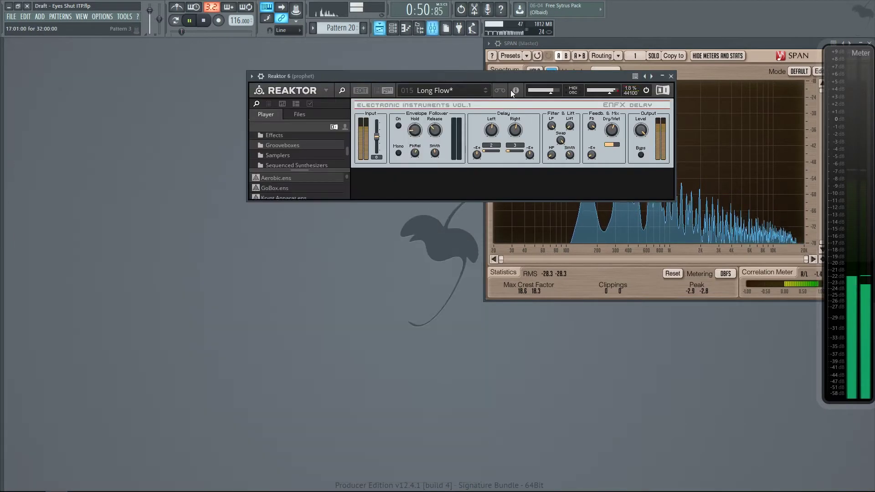
left_click_drag(502, 75, 353, 298)
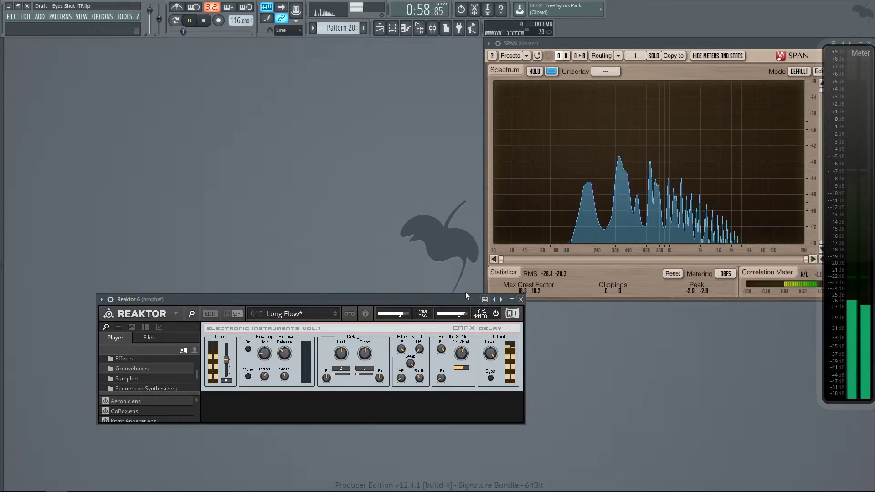
key("F9")
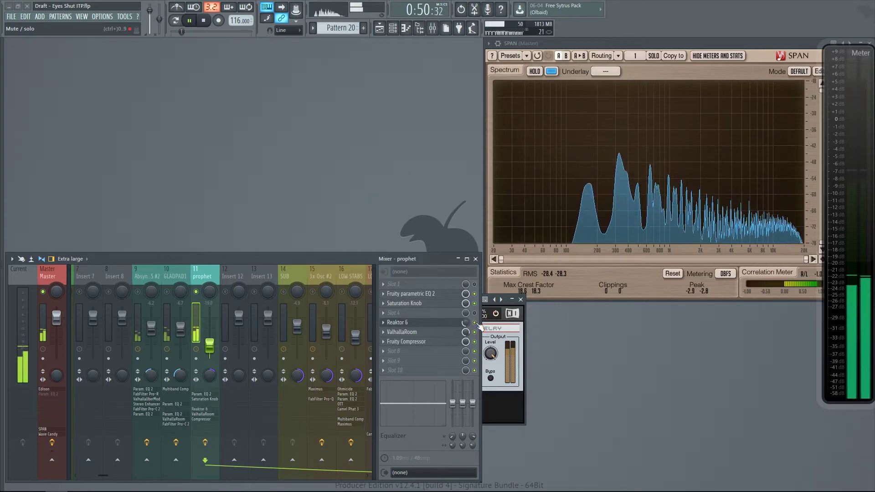
key("space")
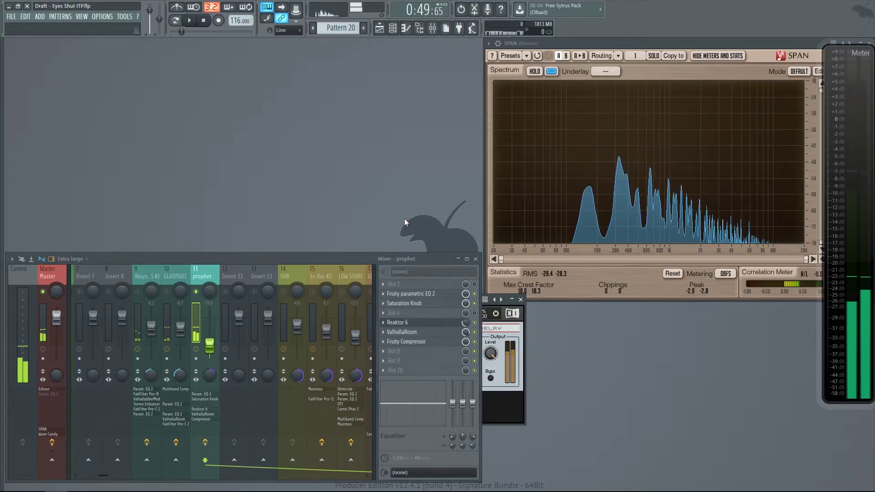
Step: Close the Reaktor 6 delay plugin and bring the playlist and mixer back into view
key("F9")
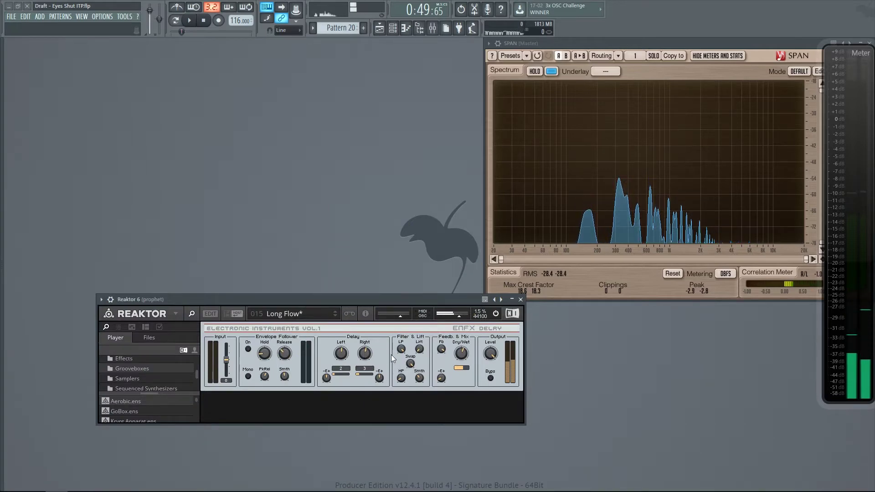
key("F5")
left_click(521, 300)
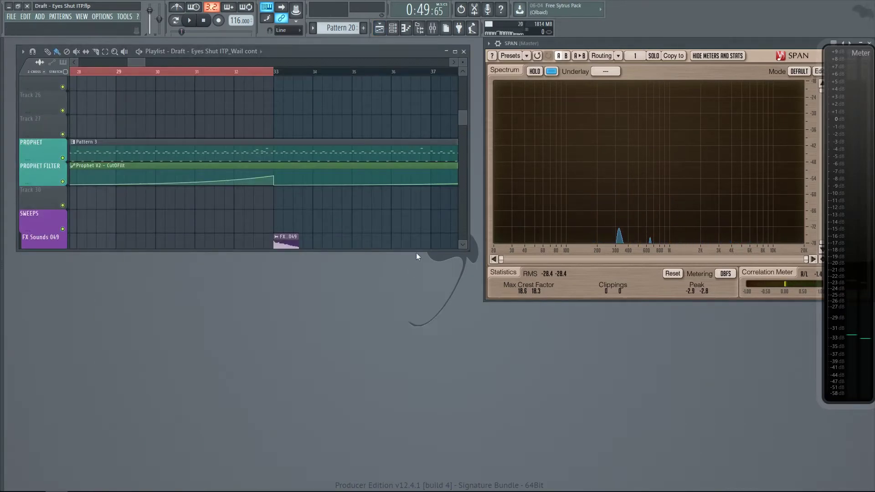
key("F9")
Step: Play the full arrangement from the short WAIL swell around bar 89, and stop playback
scroll(279, 107, "down", 6)
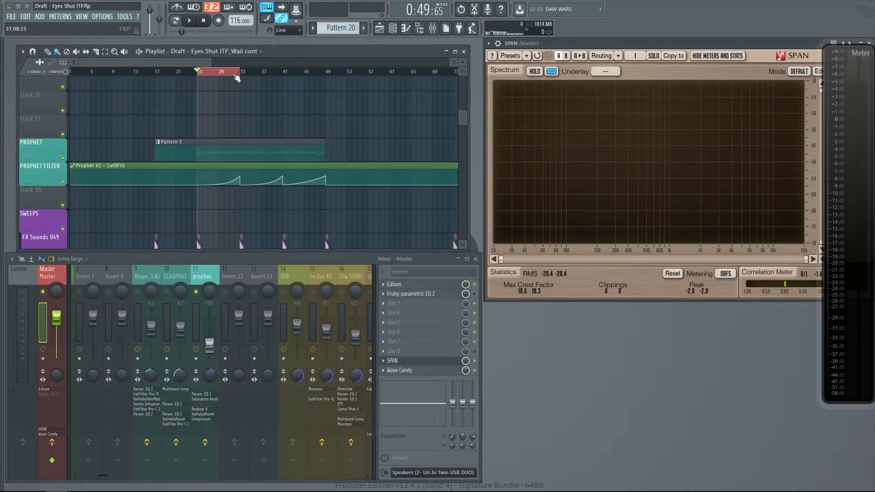
scroll(240, 91, "down", 1)
scroll(240, 91, "down", 5)
scroll(234, 166, "down", 4)
scroll(224, 154, "down", 10)
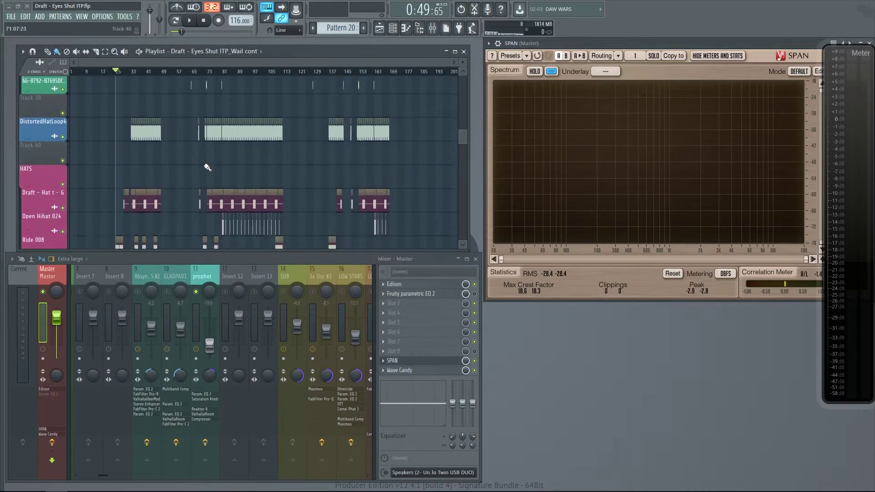
scroll(203, 161, "down", 15)
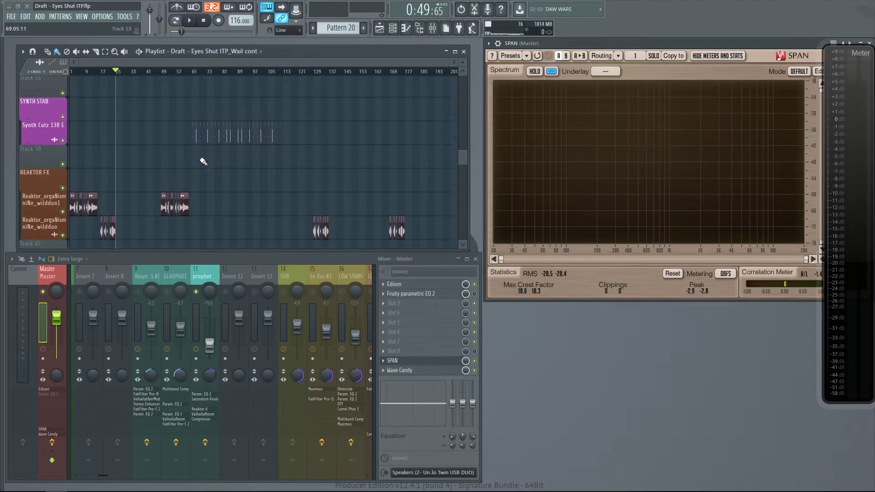
scroll(203, 161, "down", 4)
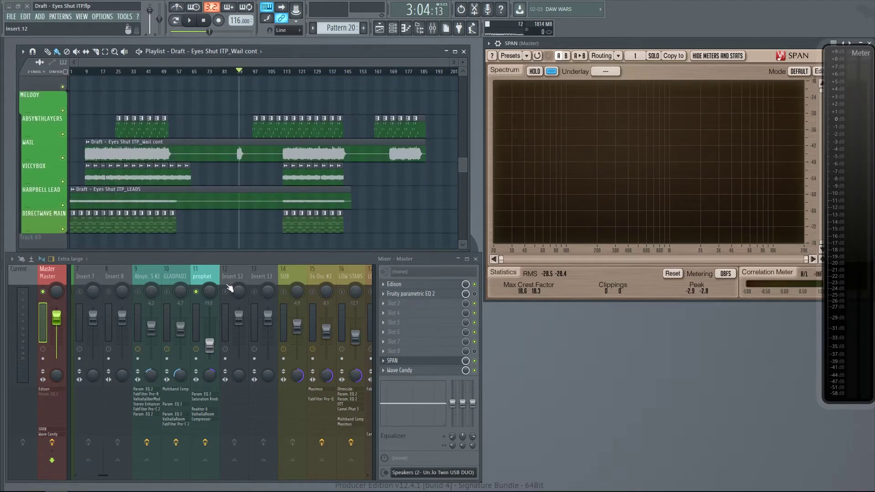
key("space")
scroll(237, 121, "up", 3)
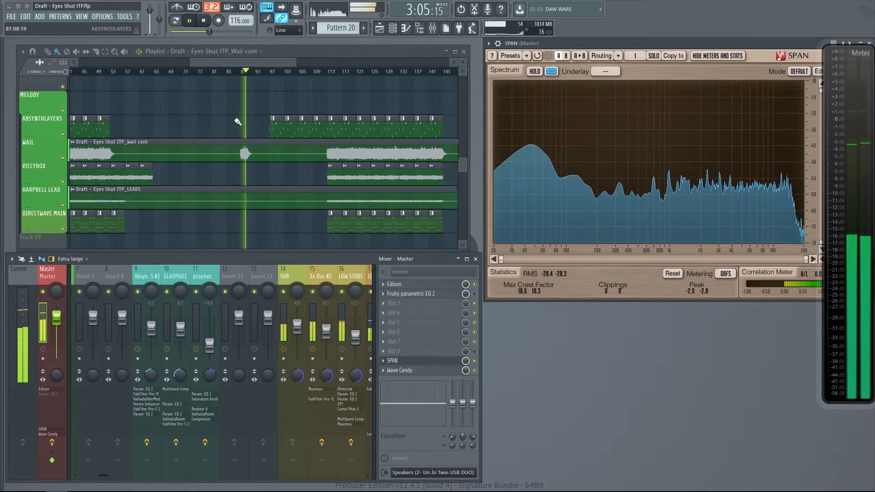
scroll(273, 95, "up", 5)
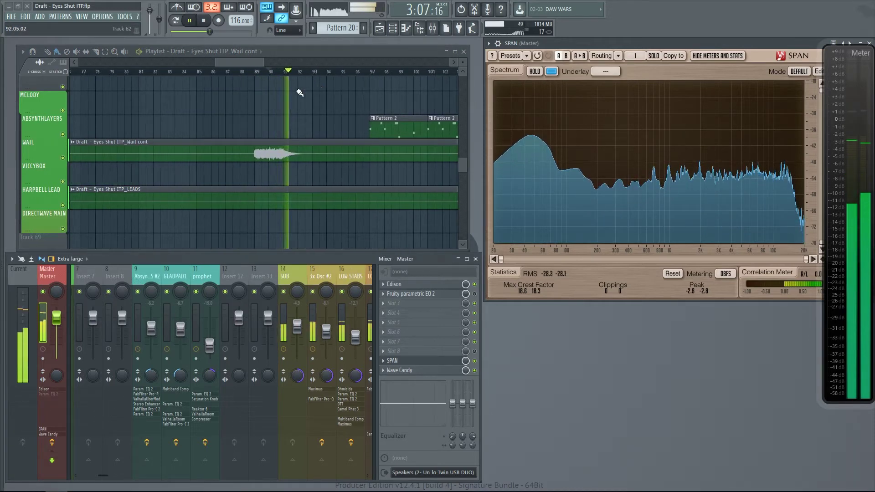
key("space")
Step: Play the arrangement from just before bar 113, following the return of the melody layers in the playlist
scroll(365, 123, "down", 6)
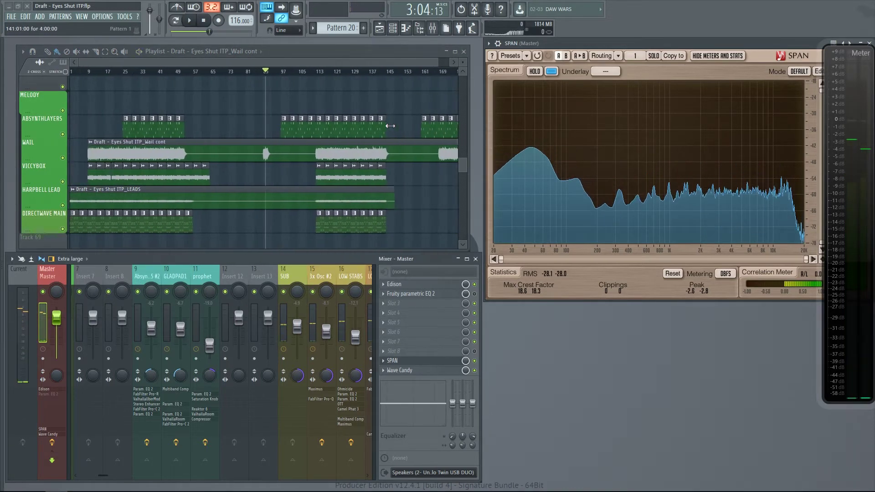
left_click(319, 72)
scroll(273, 75, "up", 6)
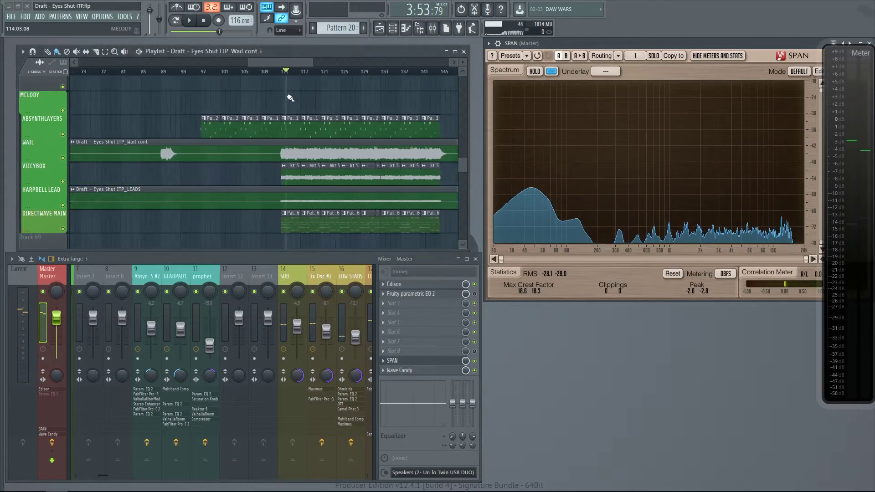
left_click(270, 73)
key("space")
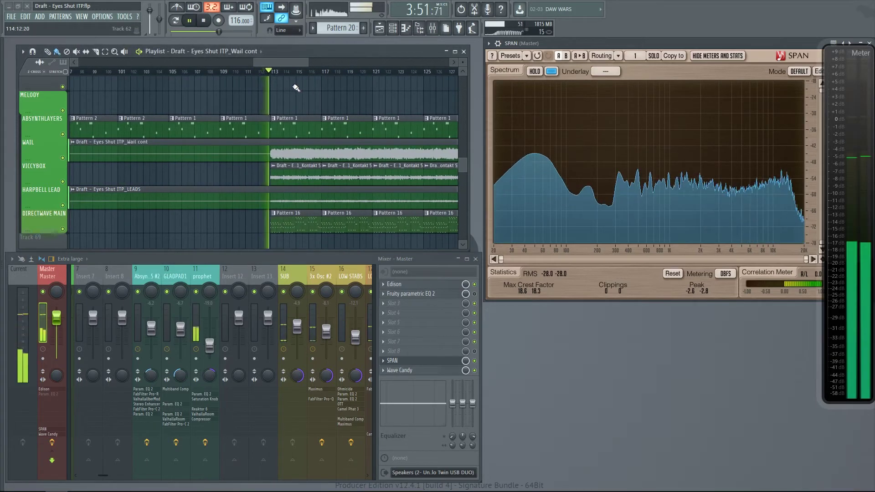
scroll(361, 103, "down", 3)
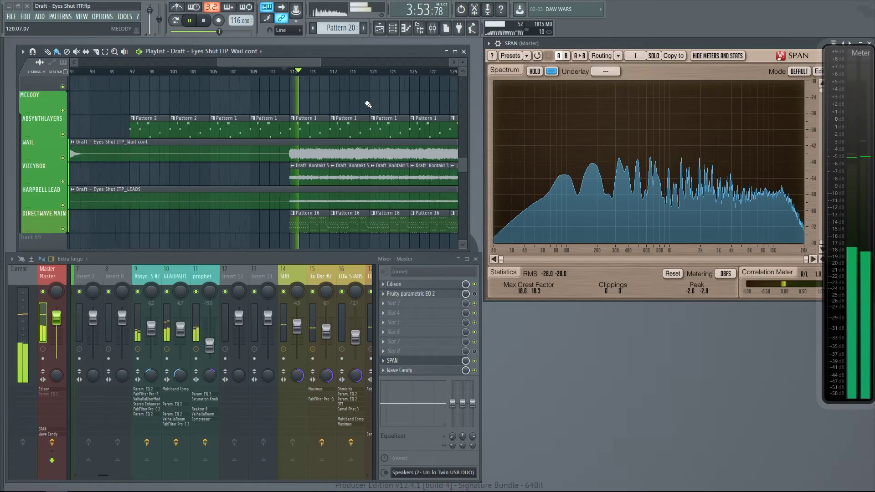
left_click_drag(311, 63, 335, 61)
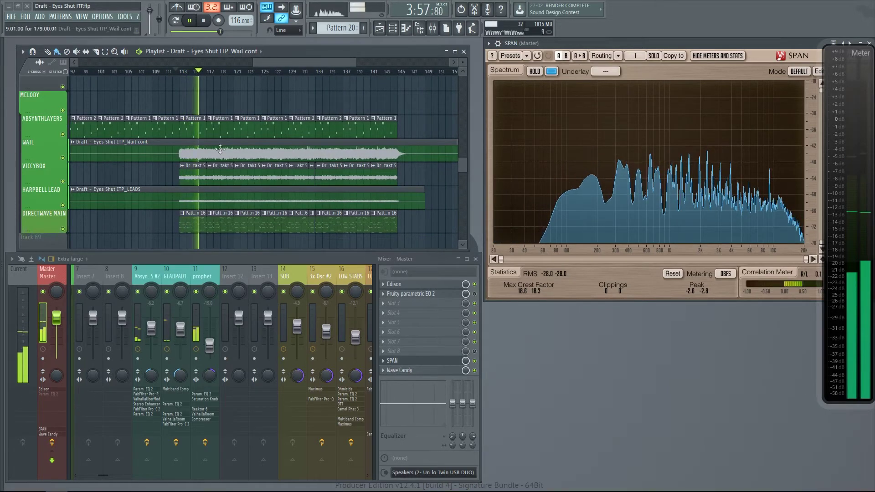
Step: Examine the Prophet V2 notes of Pattern 3 in the piano roll while the song plays, and close it
left_click_drag(462, 165, 468, 116)
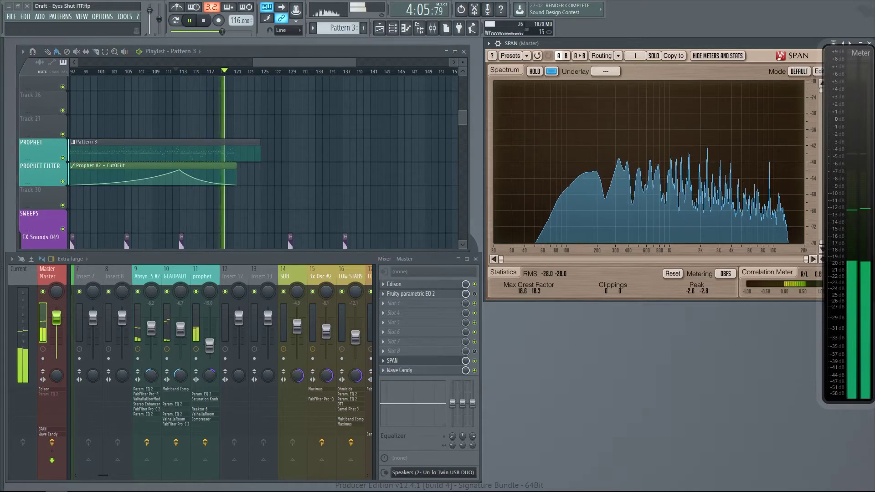
key("F7")
left_click_drag(264, 117, 574, 98)
scroll(560, 185, "down", 8)
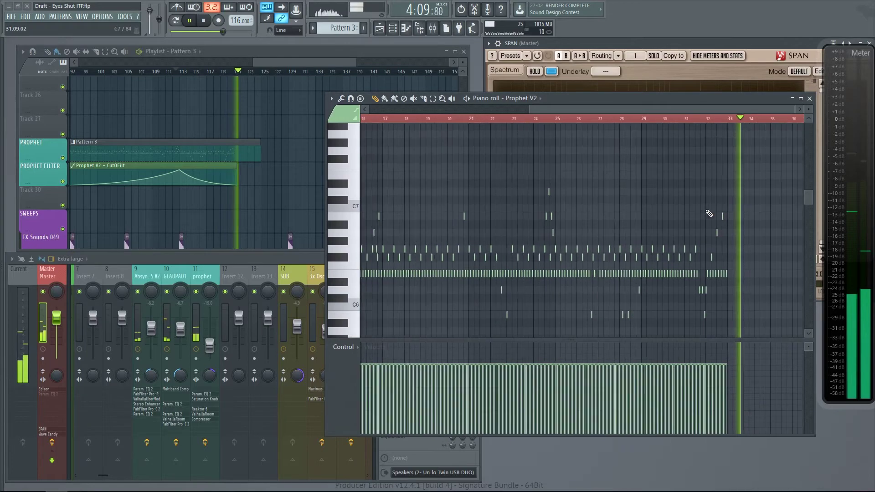
scroll(742, 225, "down", 6)
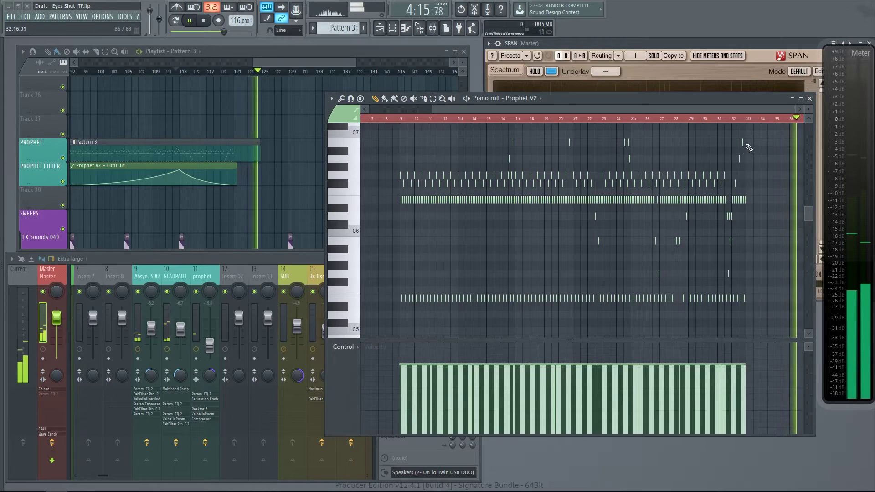
left_click(811, 98)
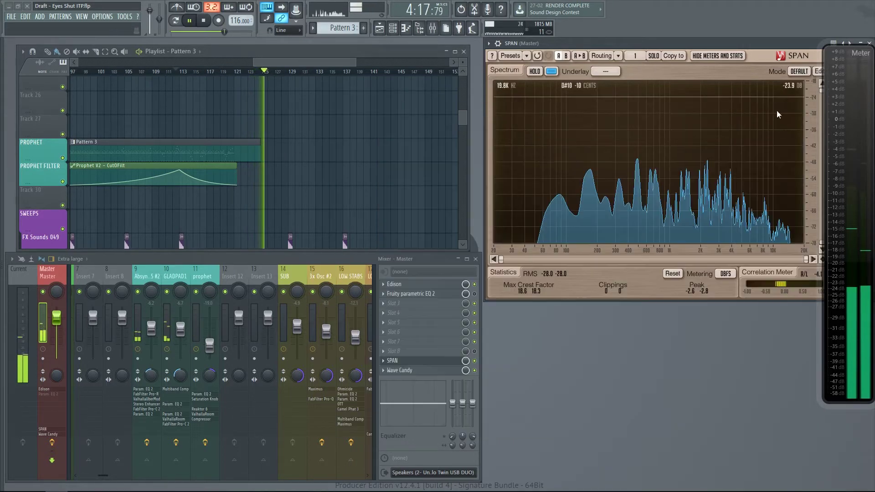
Step: Examine the percussion clips that enter at bar 129 while the song plays, and stop playback
scroll(323, 157, "down", 10)
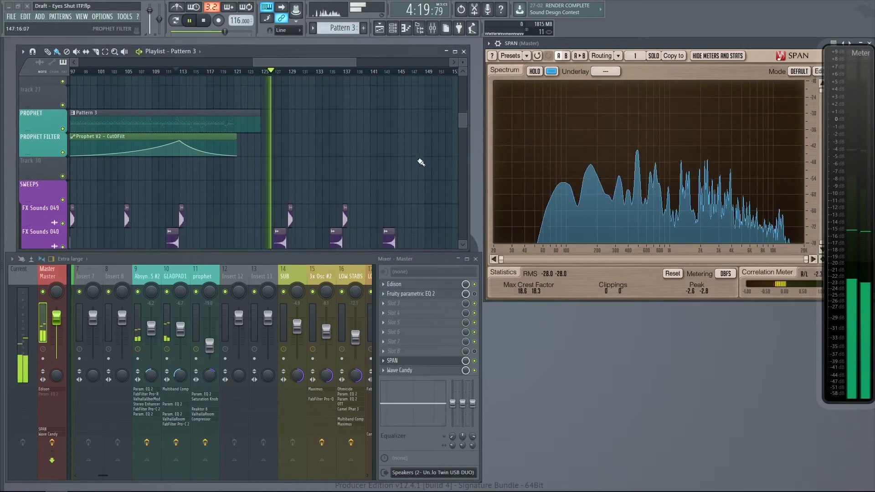
left_click_drag(462, 134, 460, 89)
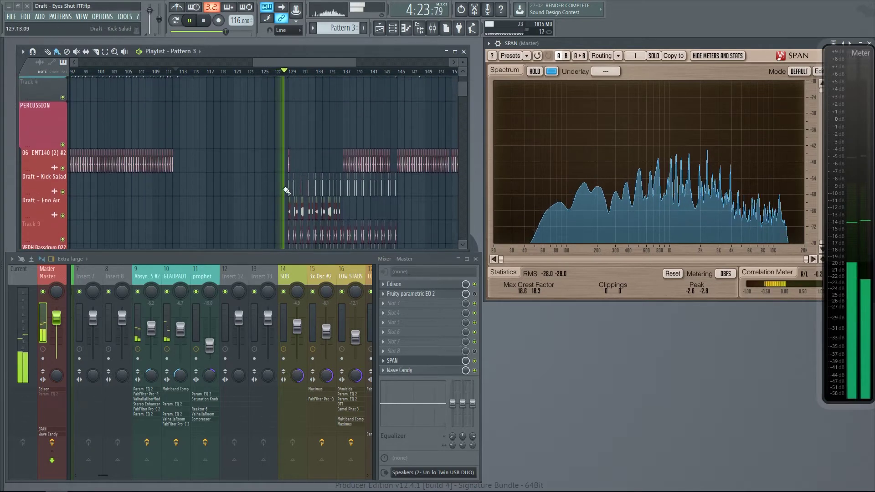
scroll(283, 191, "up", 8)
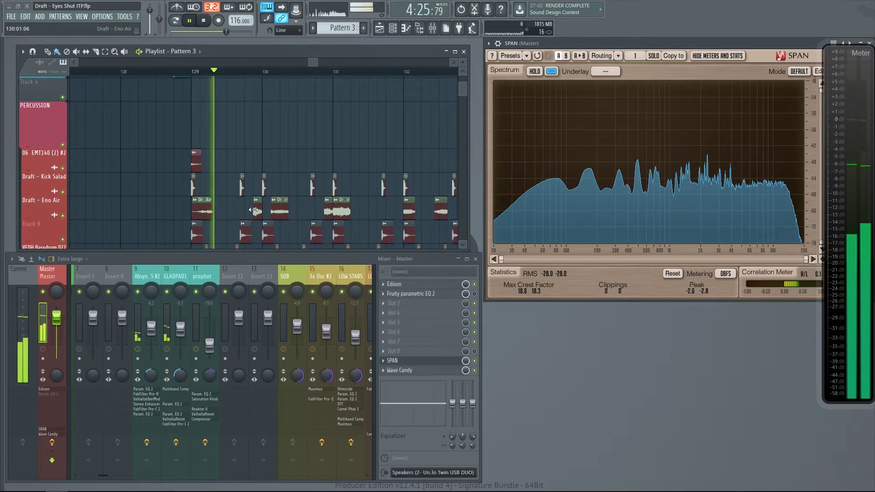
scroll(144, 206, "down", 8)
scroll(176, 143, "down", 3)
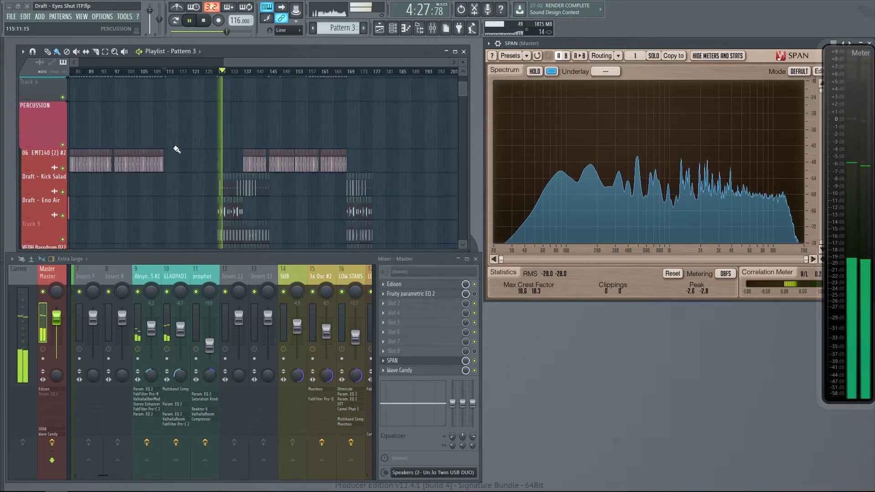
key("space")
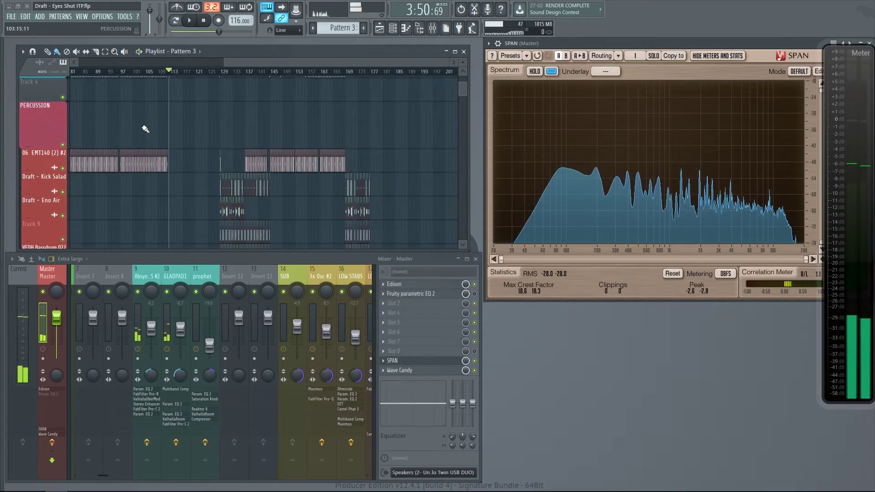
Step: Examine the MELODY FX automation clips for the ValhallaRoom reverb, ValhallaUberMod delay, Reeverb 2 and Camel Phat 3 filters
scroll(210, 139, "up", 3)
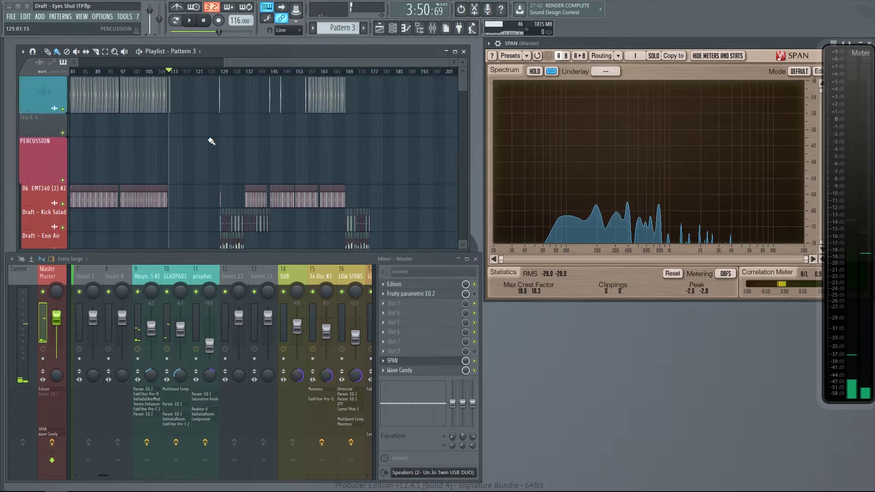
scroll(206, 133, "down", 2)
left_click_drag(464, 86, 472, 165)
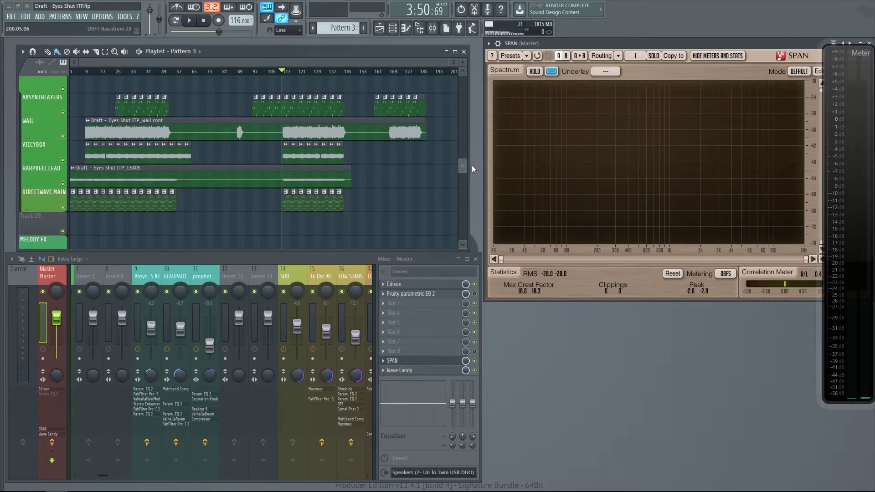
scroll(182, 149, "down", 4)
scroll(77, 210, "up", 5)
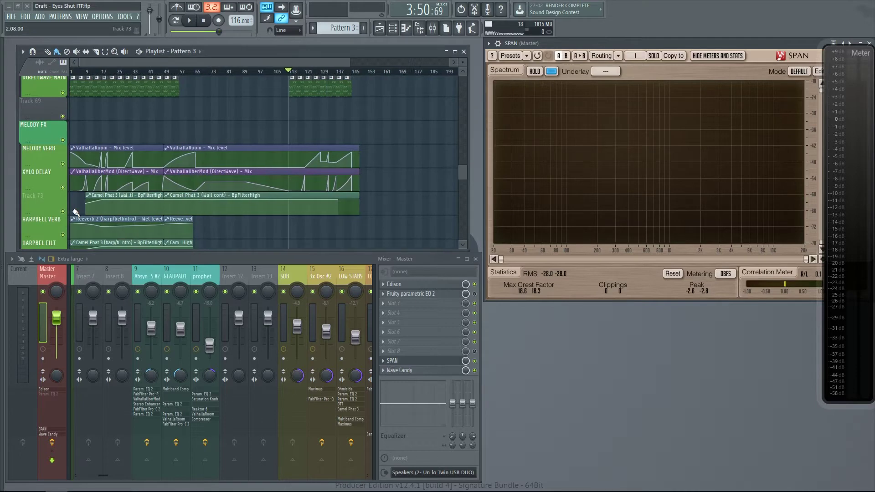
scroll(115, 117, "down", 1)
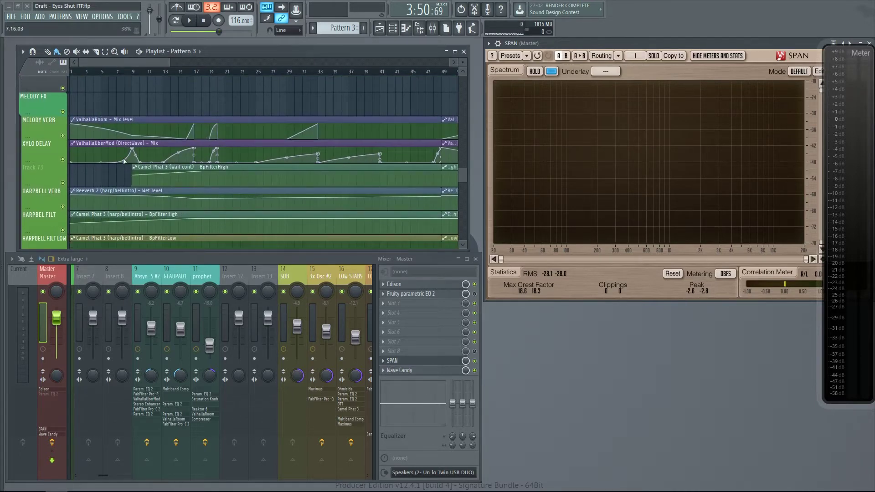
scroll(125, 157, "down", 1)
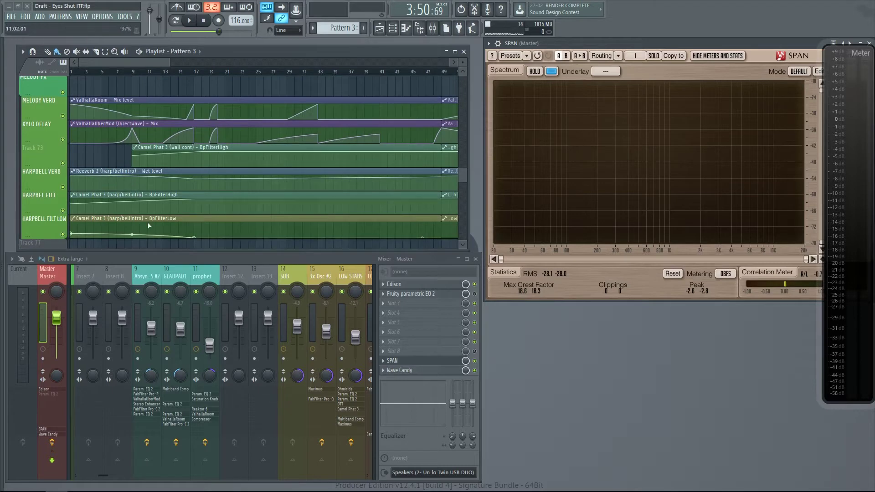
scroll(173, 73, "down", 1)
Step: Solo the melody mixer tracks, play from about bar 16 to hear the reverb and delay automation, and stop playback
left_click(161, 73)
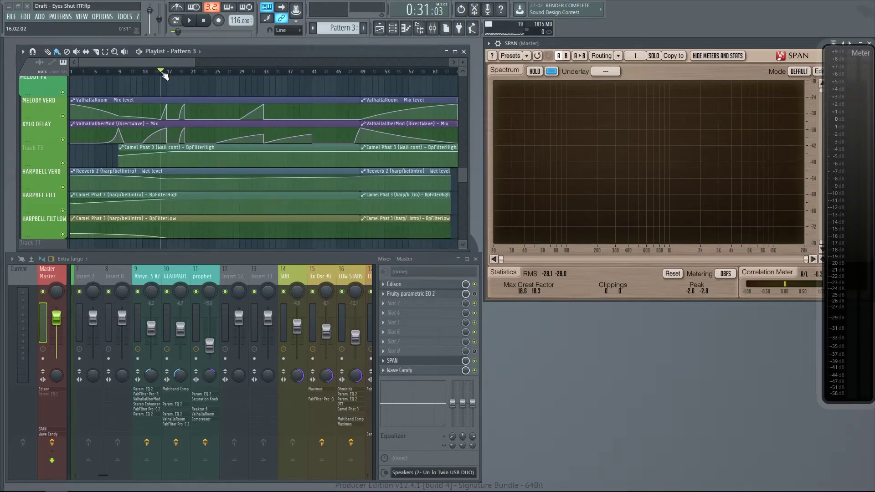
left_click_drag(98, 476, 78, 470)
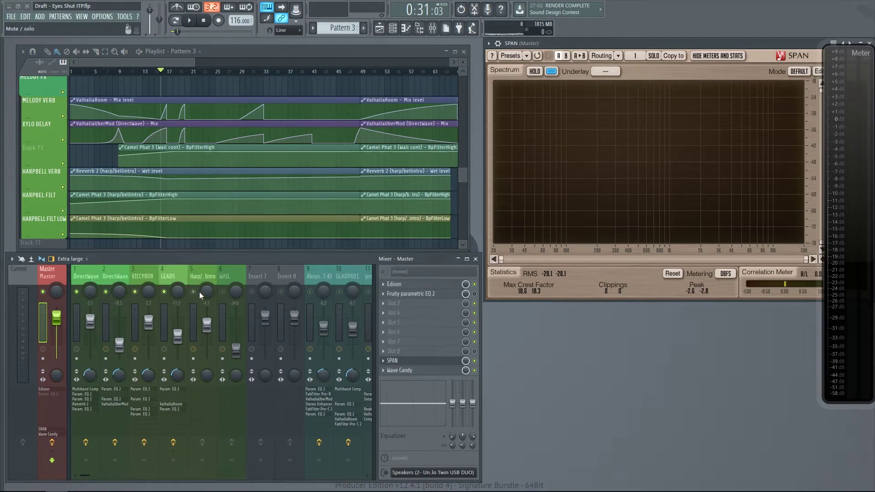
key("space")
scroll(204, 107, "up", 4)
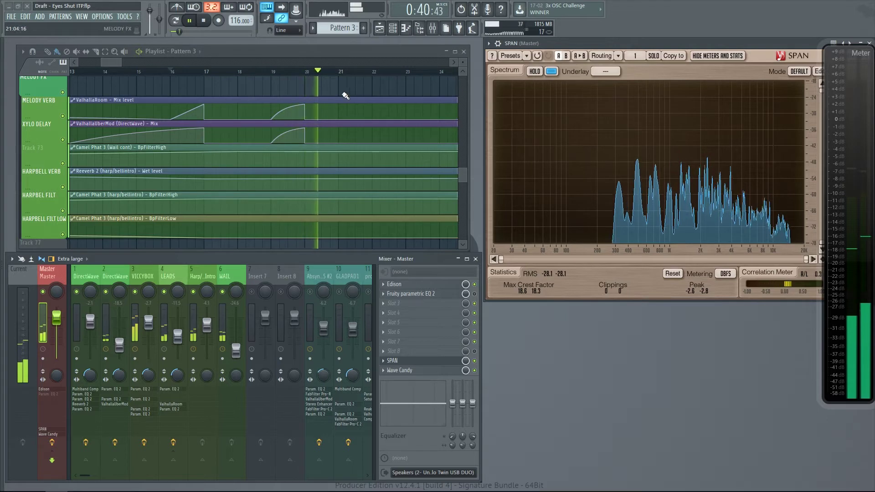
key("space")
Step: Select bar 19, compare its percussion clips with the MELODY FX automation, play it with all tracks, and clear the selection
left_click_drag(273, 73, 307, 75)
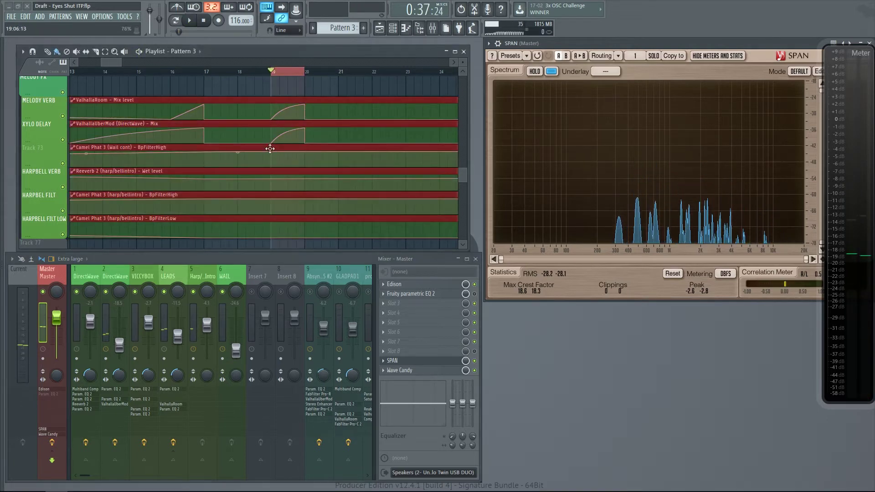
left_click_drag(467, 174, 455, 83)
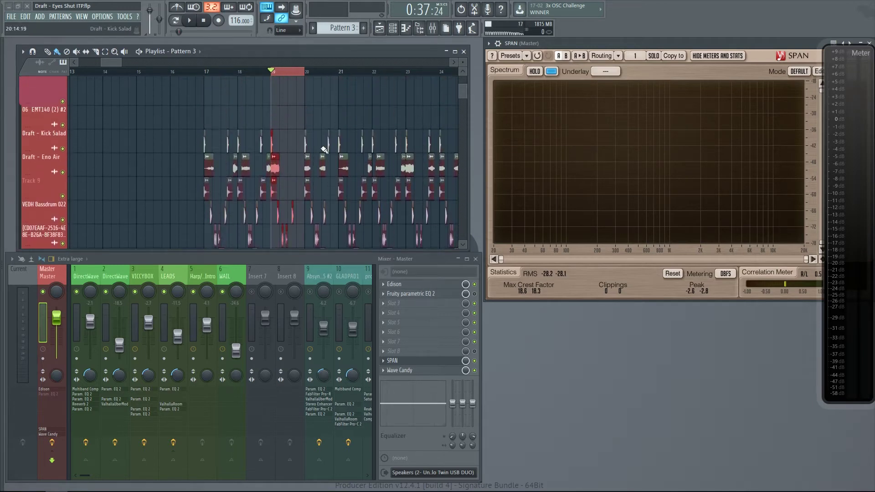
left_click_drag(463, 92, 464, 171)
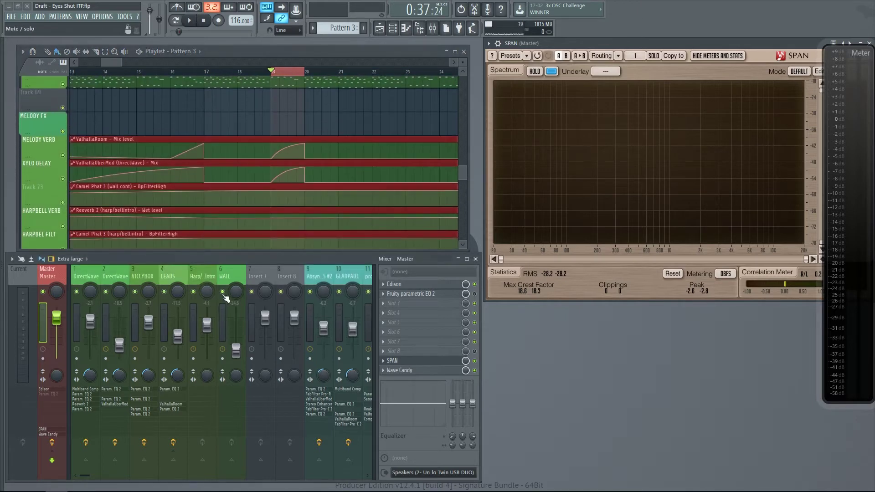
key("space")
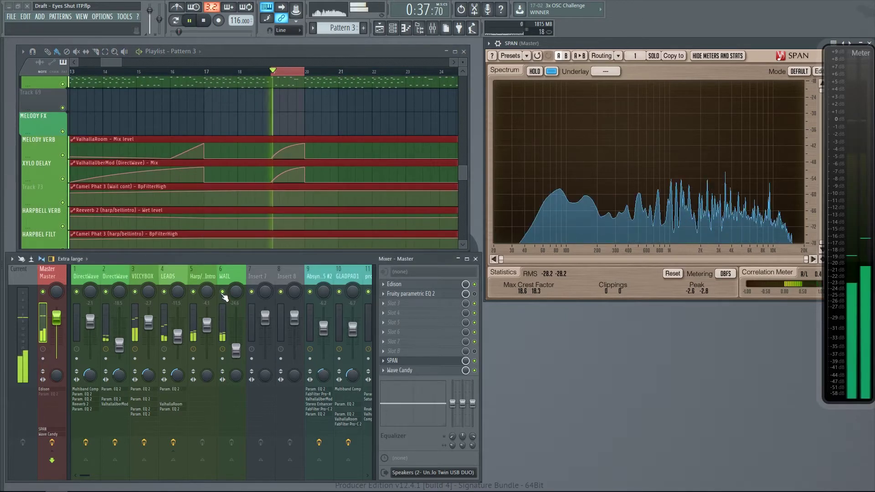
left_click(303, 78)
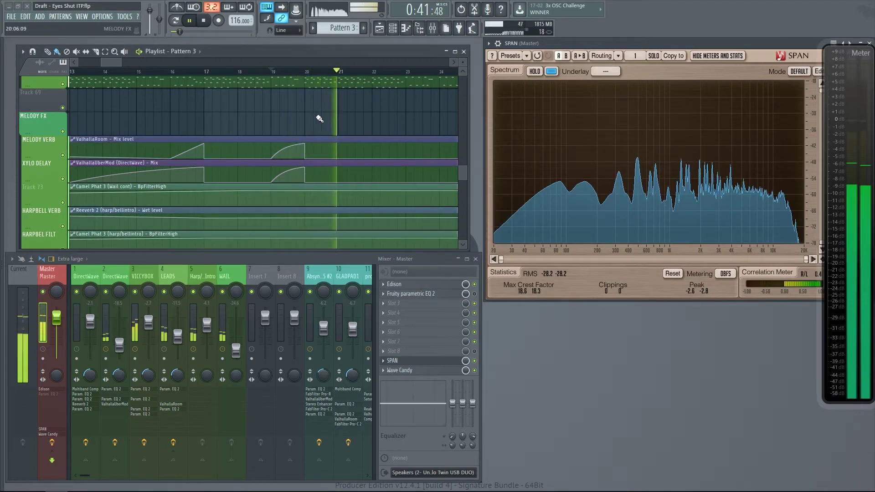
Step: Stop playback and examine the MELODY FX automation and the melody clips across the whole arrangement
key("space")
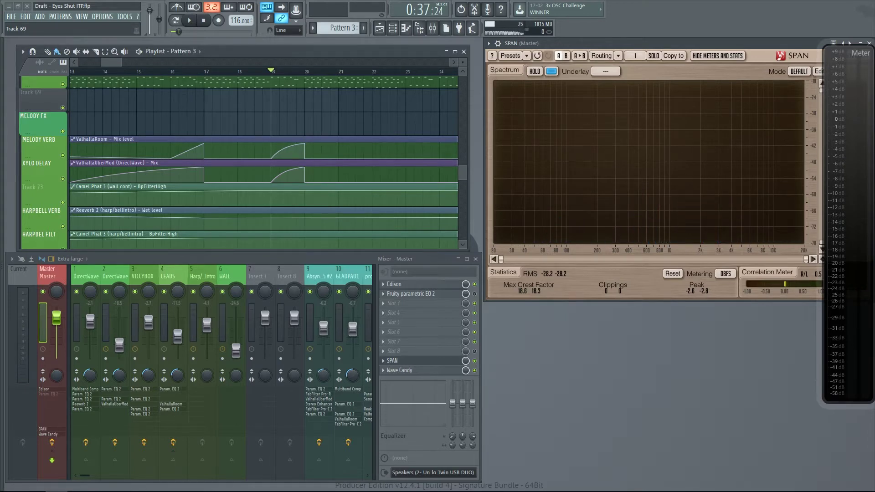
scroll(239, 112, "down", 4)
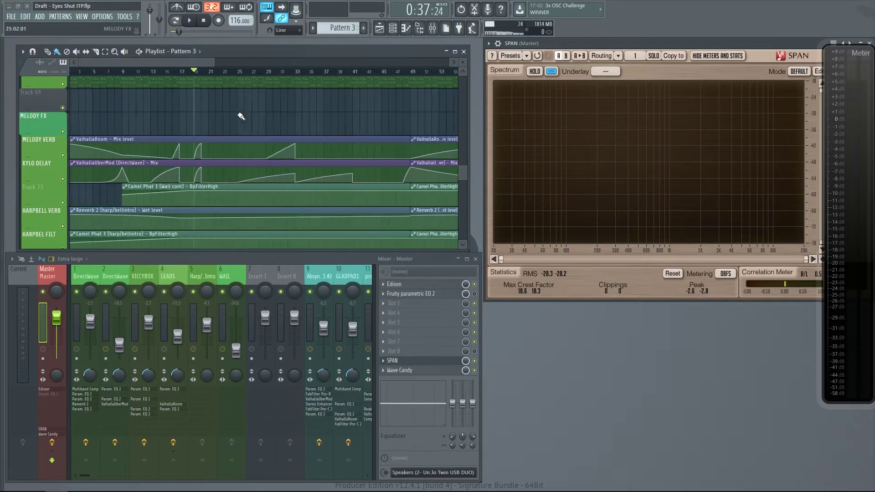
scroll(244, 131, "up", 7)
scroll(245, 138, "down", 1)
scroll(242, 136, "down", 2)
scroll(99, 152, "down", 1)
scroll(395, 174, "up", 8)
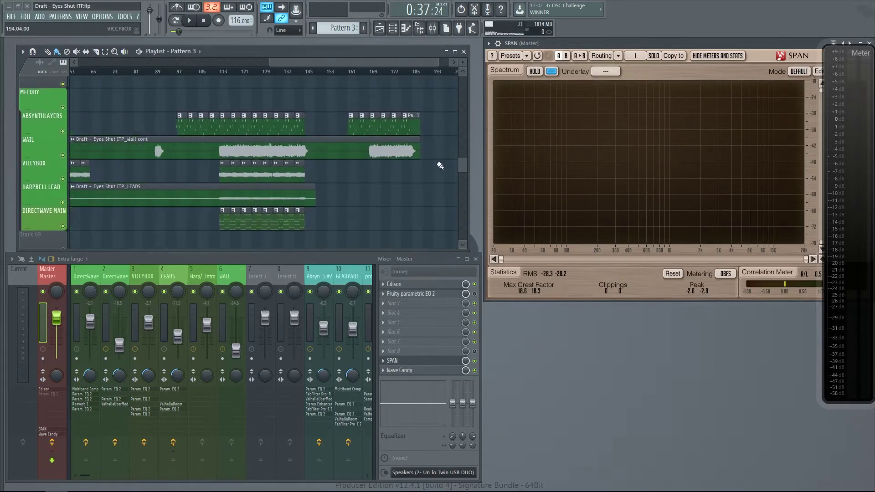
Step: Play the song's ending from about bar 184 to hear the WAIL clip fade out, and stop playback
left_click(355, 72)
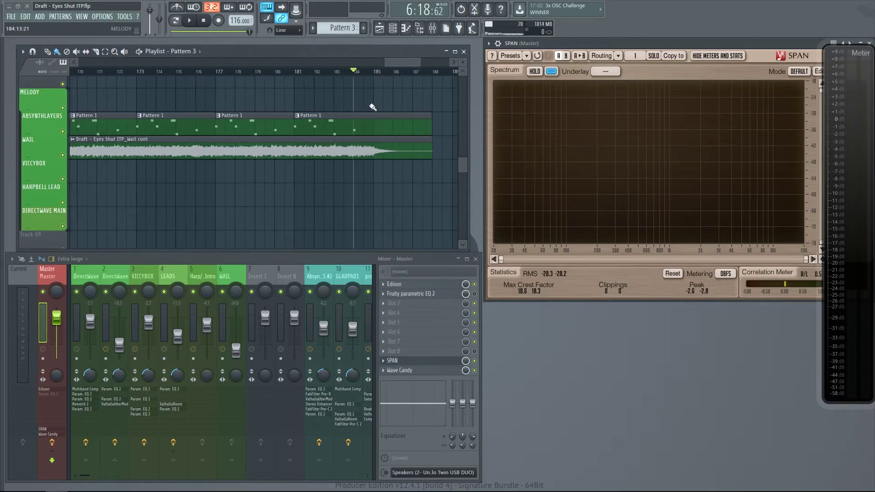
key("space")
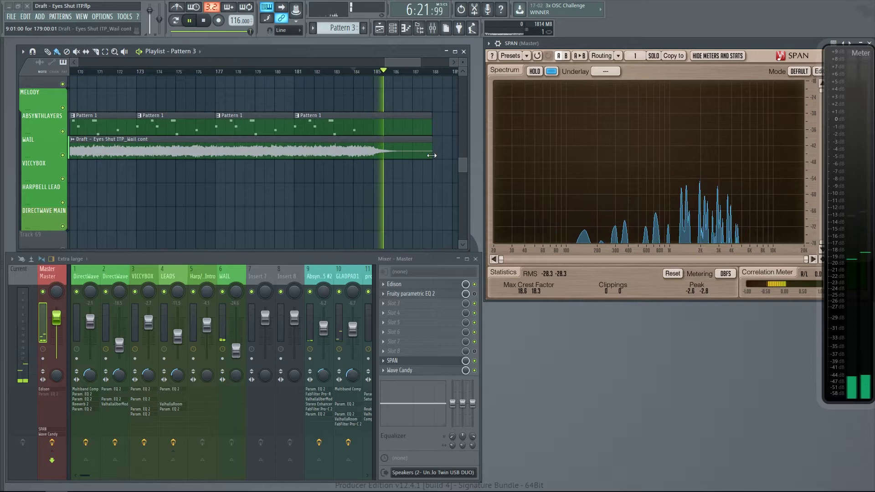
scroll(277, 188, "down", 8)
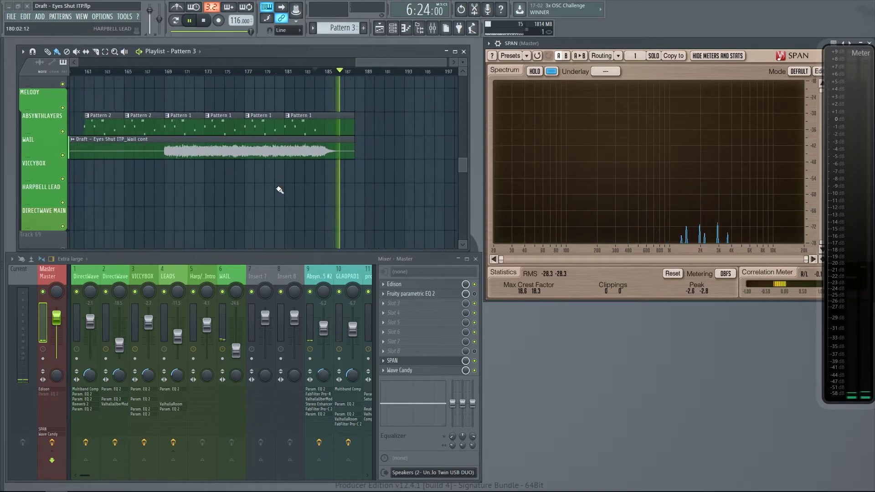
key("space")
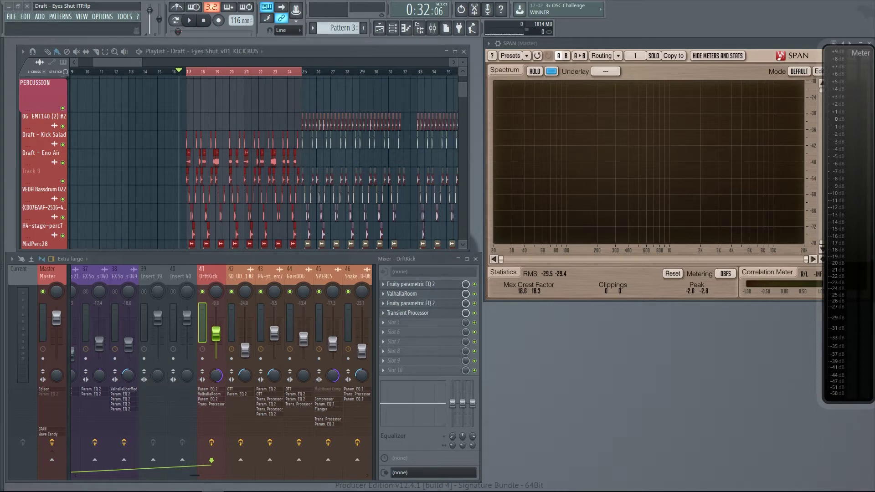
Step: Play the percussion on its own from just before bar 17 and examine its layered clips from ShakerRoll-08 up to Kick Salad
scroll(187, 104, "up", 5)
scroll(165, 151, "down", 3)
scroll(166, 184, "down", 4)
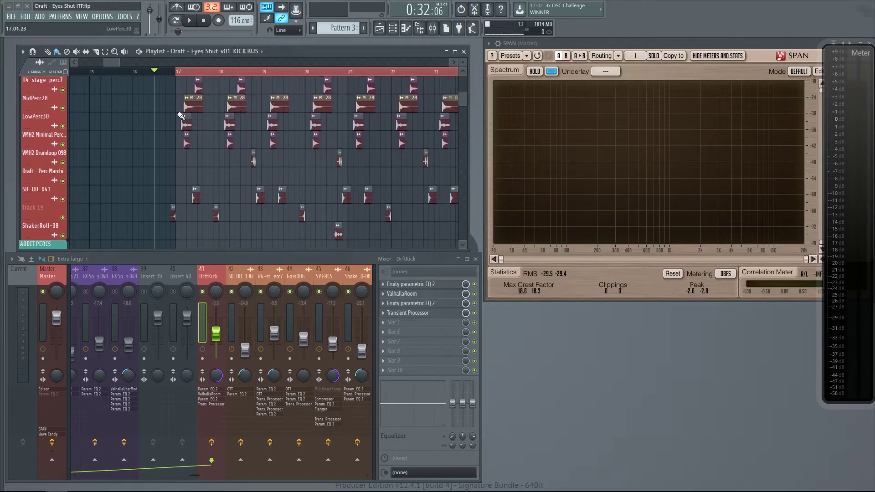
scroll(285, 143, "down", 3)
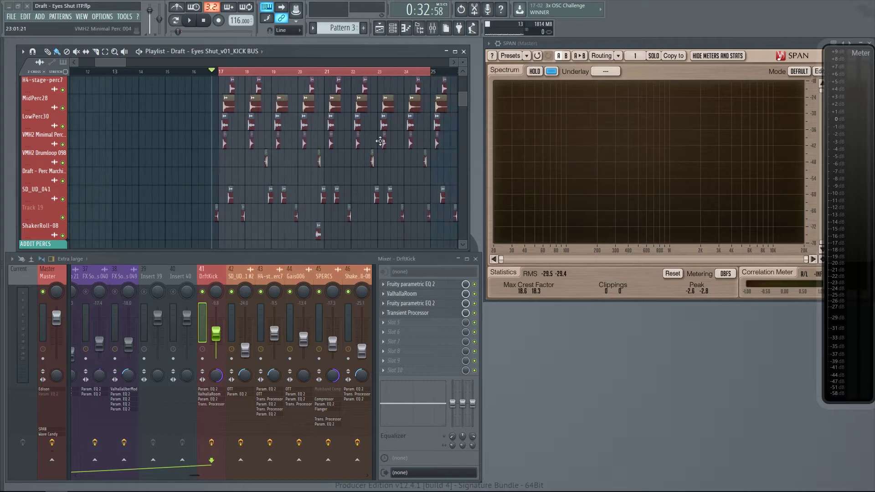
key("space")
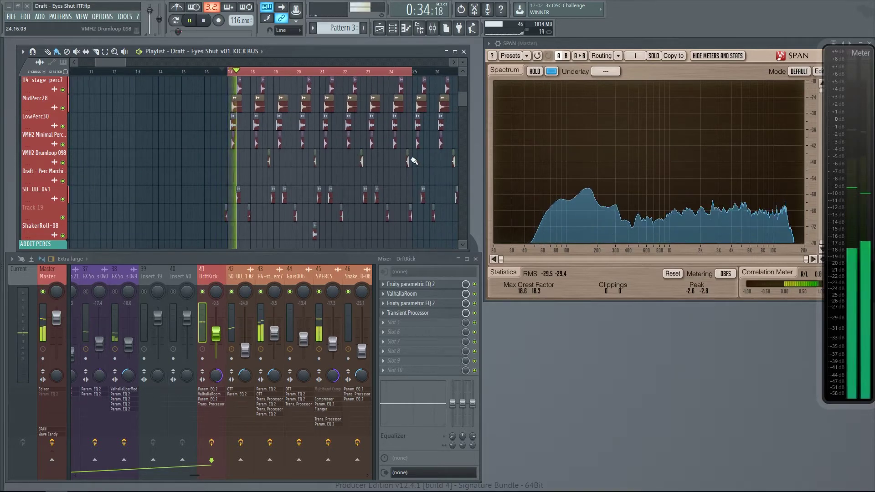
scroll(414, 161, "up", 1)
scroll(413, 160, "up", 3)
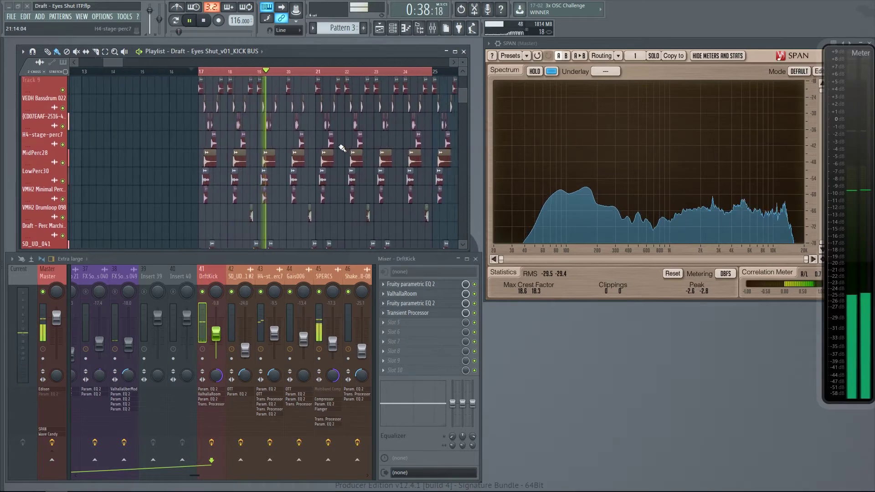
scroll(316, 148, "up", 2)
scroll(306, 150, "up", 1)
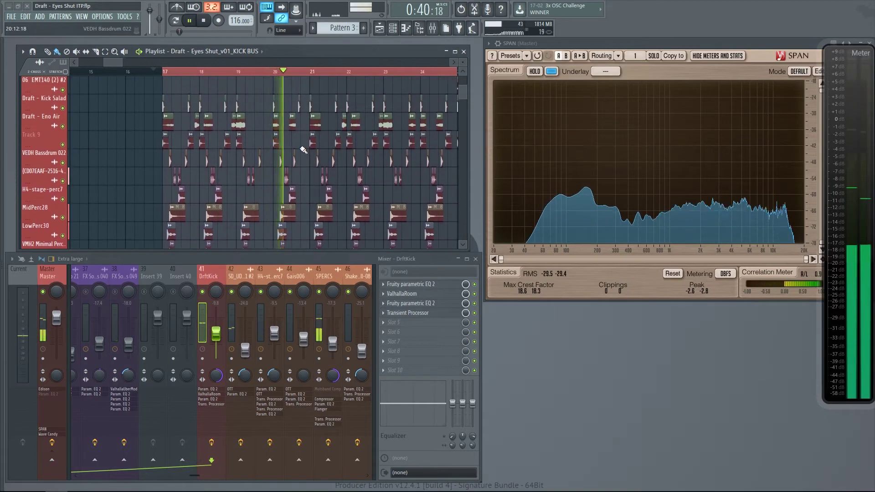
Step: Examine the timing of the percussion hits in the looping bars 17 to 24, ending with the kick clip at bar 17
scroll(301, 151, "down", 4)
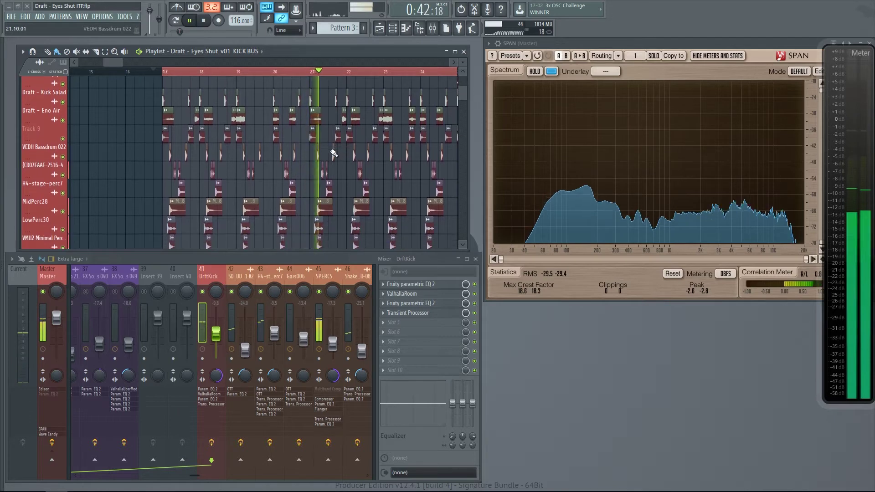
scroll(255, 160, "up", 2)
scroll(251, 164, "down", 4)
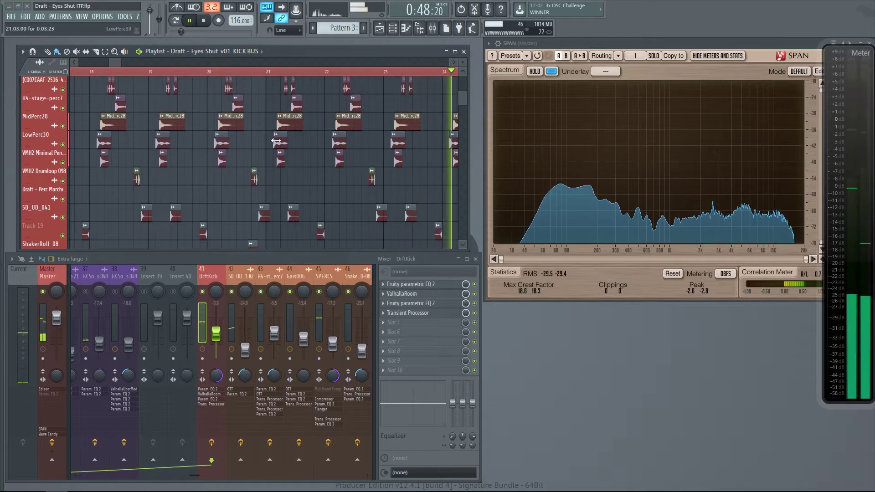
scroll(307, 147, "down", 3)
scroll(267, 172, "down", 2)
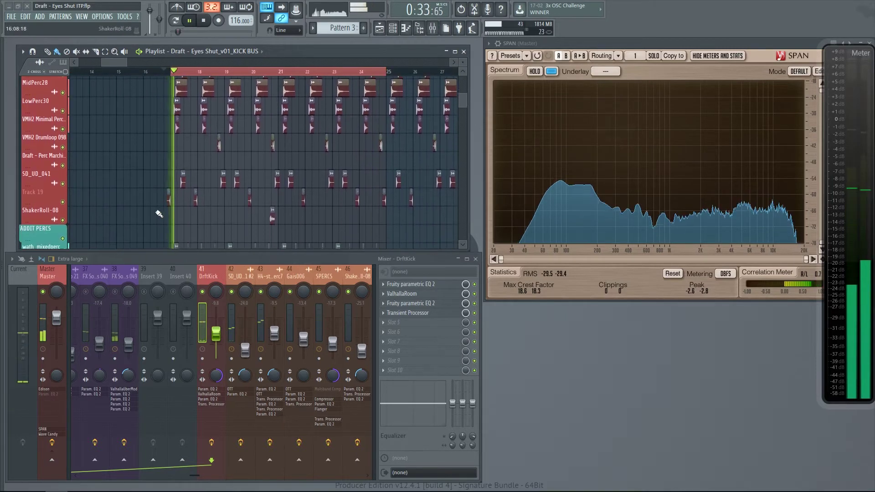
scroll(201, 166, "up", 5)
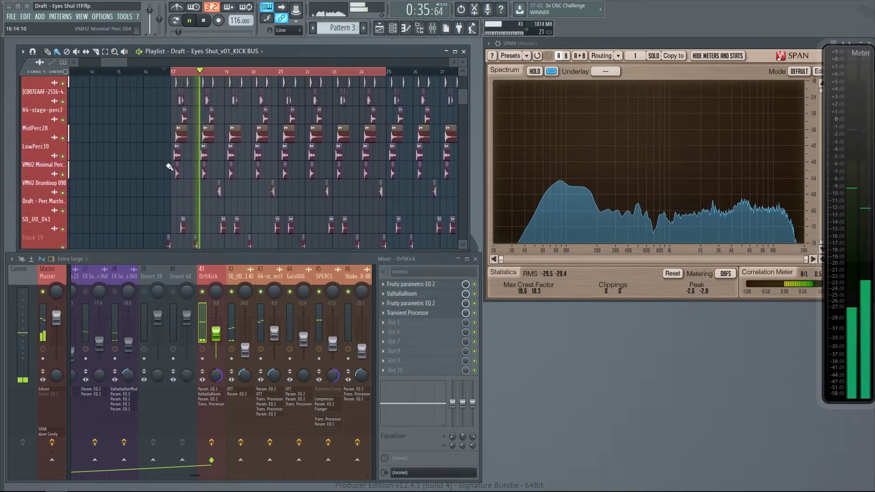
scroll(167, 125, "up", 2)
scroll(168, 124, "up", 5)
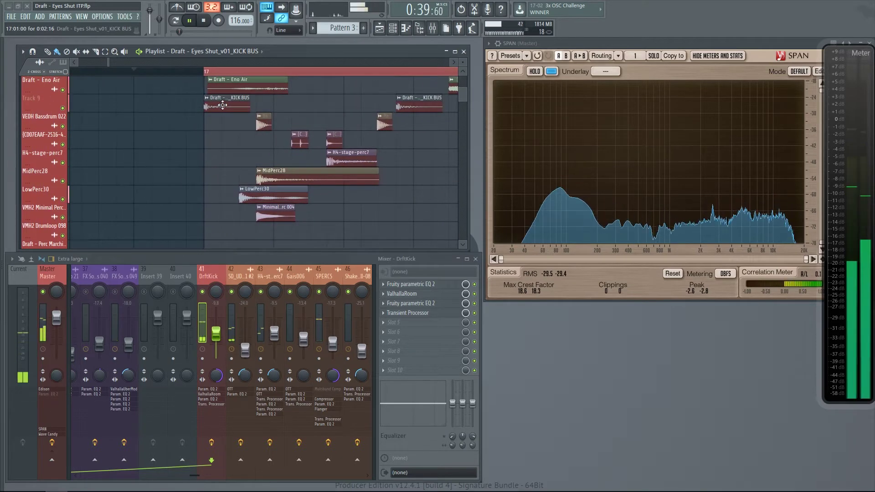
Step: Open the KICK BUS sample's channel settings, audition its waveform several times, and close the settings
double_click(264, 123)
left_click_drag(264, 152, 348, 98)
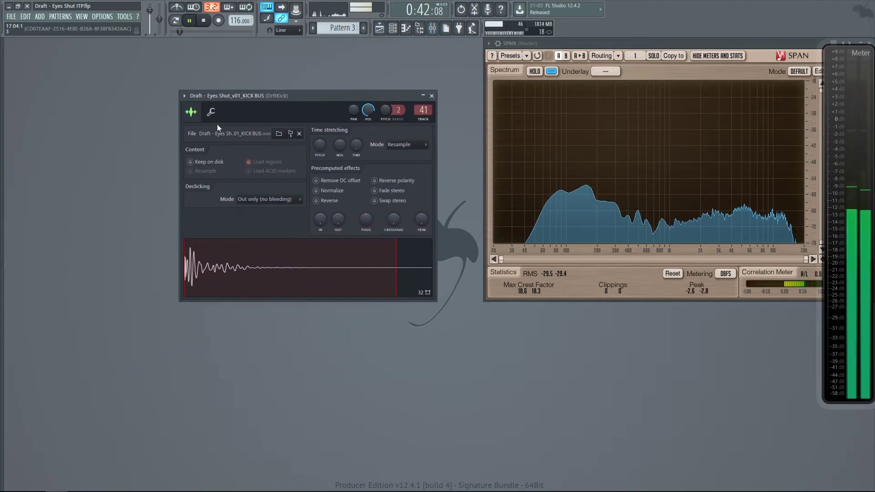
left_click(231, 272)
left_click(230, 272)
left_click(230, 272)
left_click(230, 271)
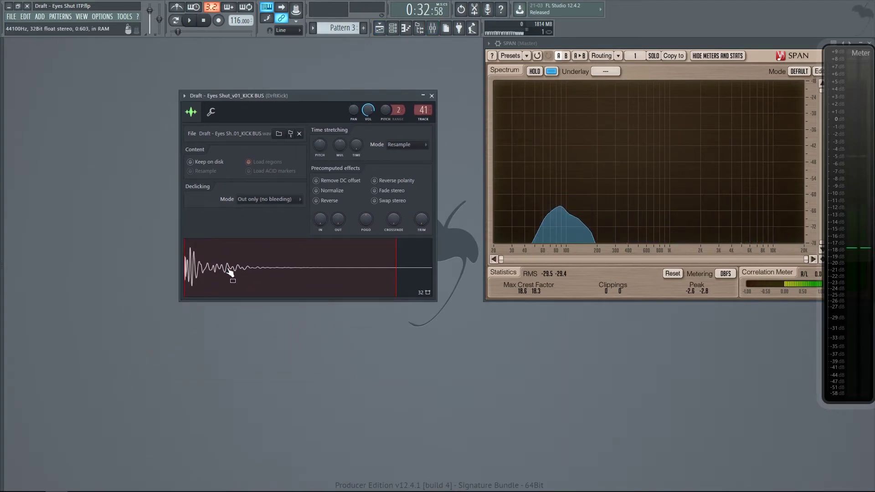
left_click(432, 96)
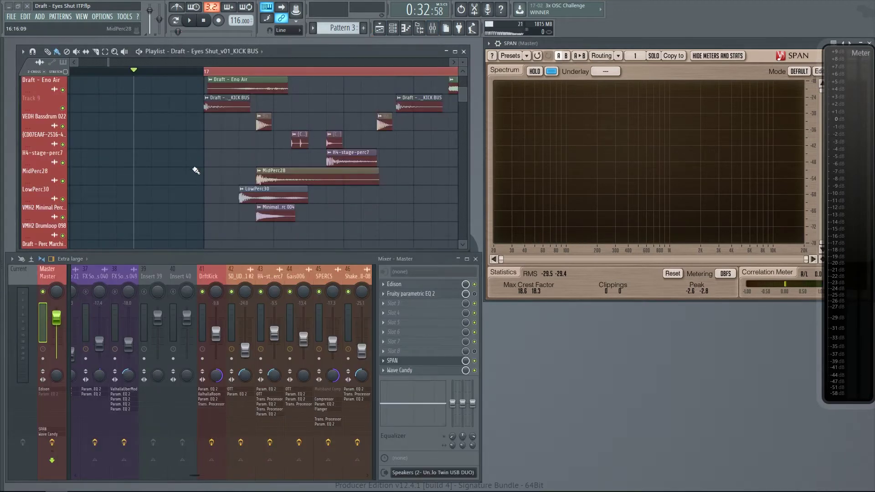
Step: Play the percussion from just before bar 17 and inspect the kick's low-frequency peak in the SPAN spectrum
scroll(196, 171, "down", 2)
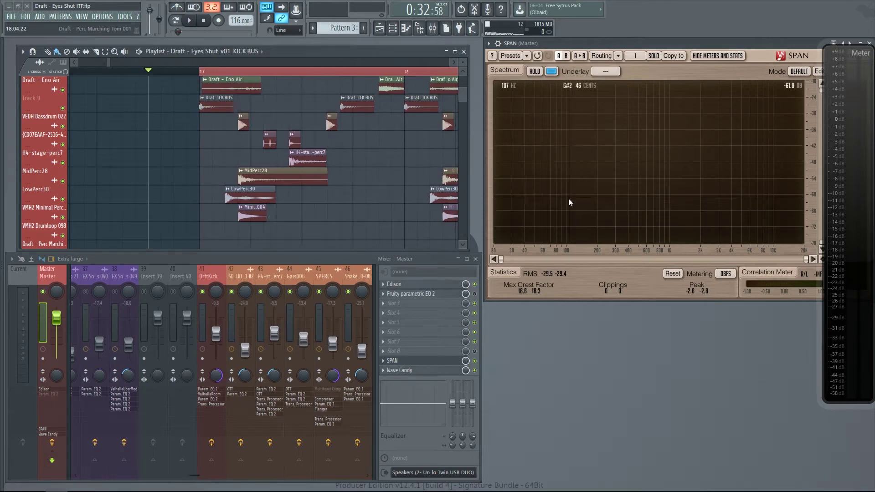
key("space")
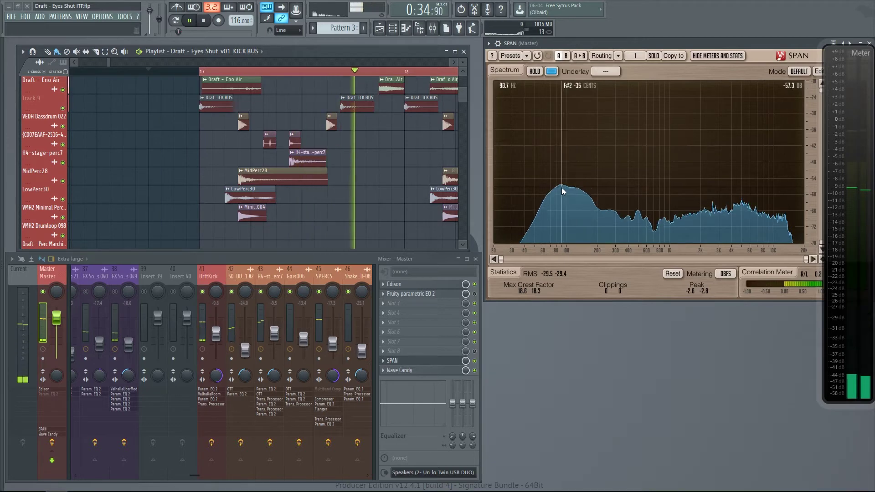
scroll(212, 181, "down", 5)
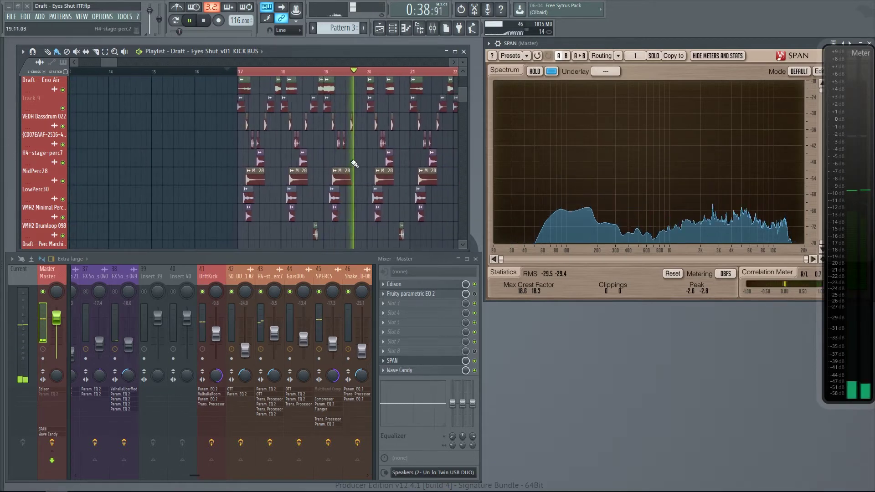
Step: Examine the VMH2 Drumloop, SD_UD_041 and Track 19 snare clips between bars 18 and 20 while the percussion plays
left_click_drag(116, 64, 130, 73)
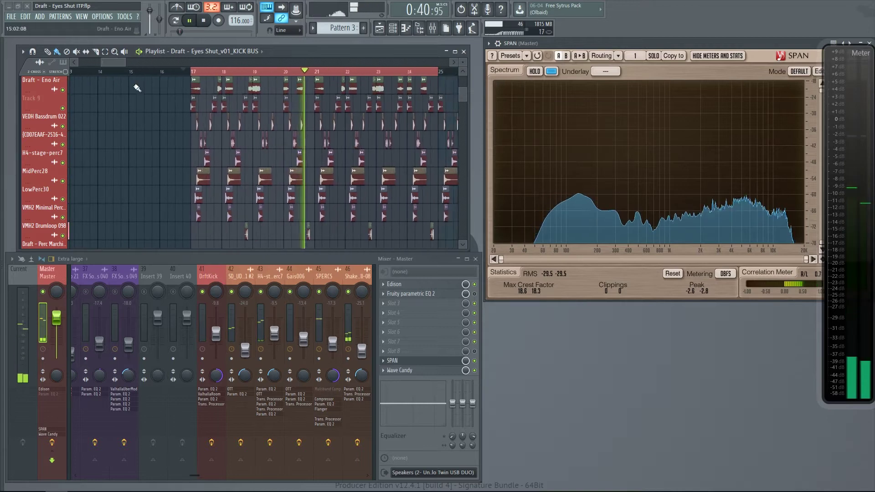
scroll(191, 208, "down", 2)
scroll(251, 204, "up", 1)
scroll(252, 204, "up", 4)
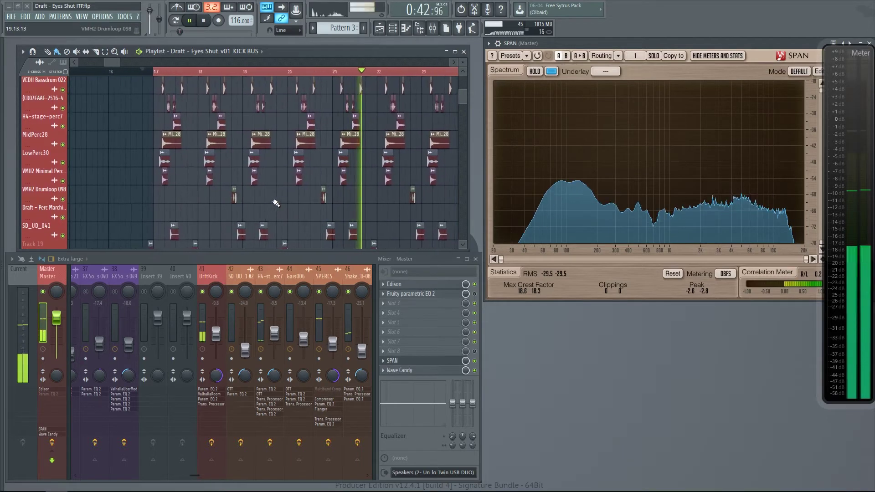
scroll(228, 219, "down", 2)
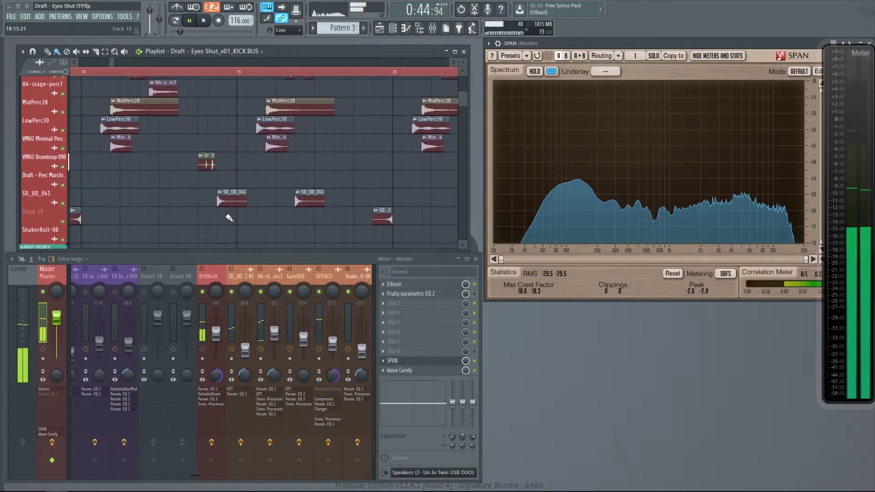
scroll(430, 227, "up", 1)
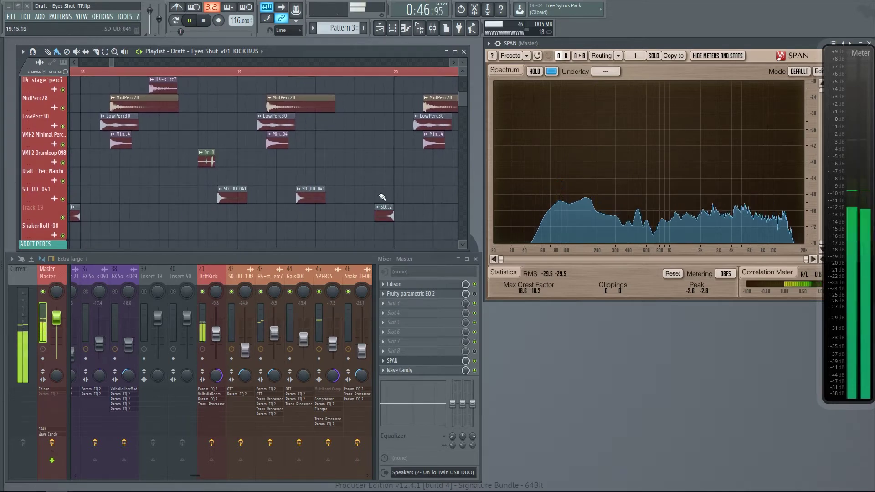
scroll(322, 195, "down", 4)
scroll(187, 86, "up", 3)
Step: Replay the percussion from just before bar 17, follow its lower tracks through bar 20, and stop playback
left_click(169, 73)
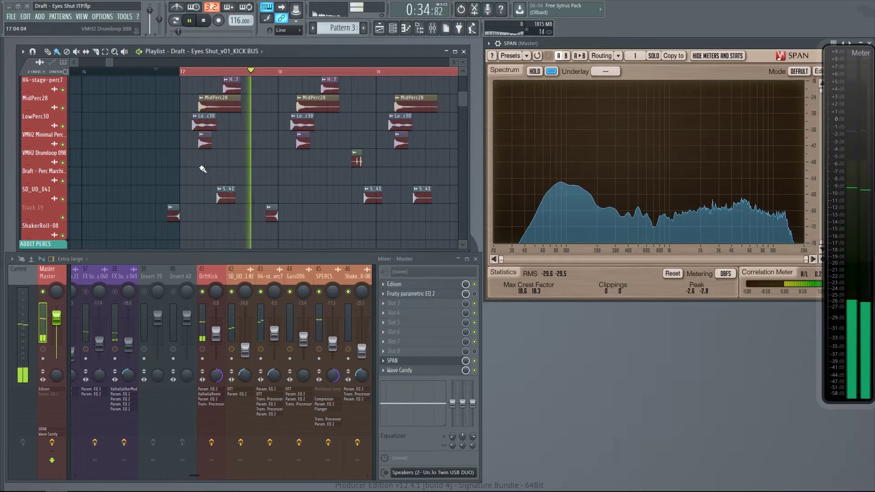
scroll(219, 169, "down", 5)
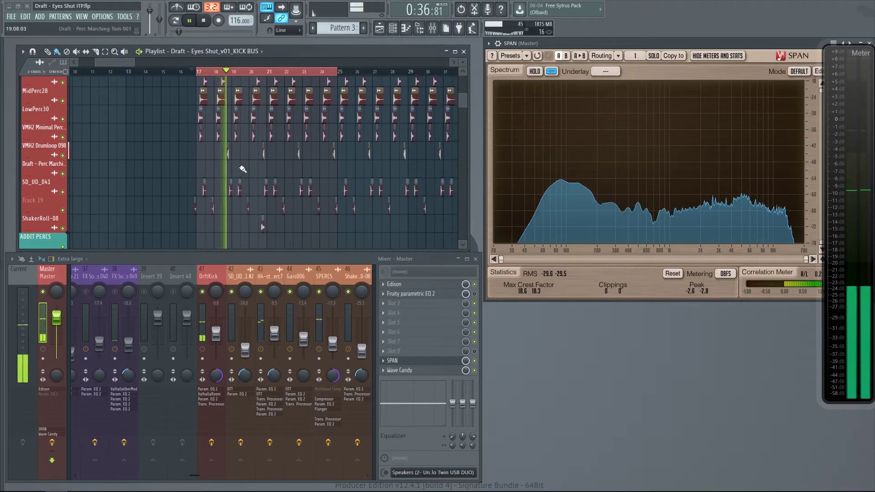
scroll(221, 158, "up", 1)
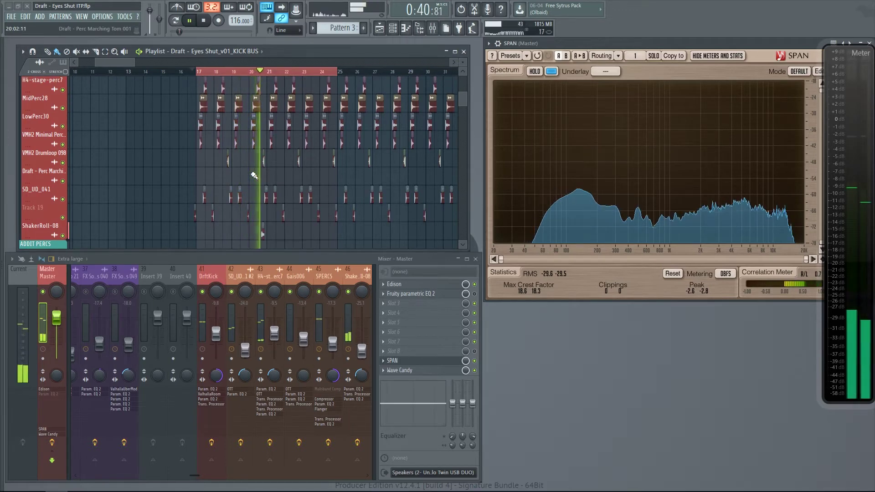
key("space")
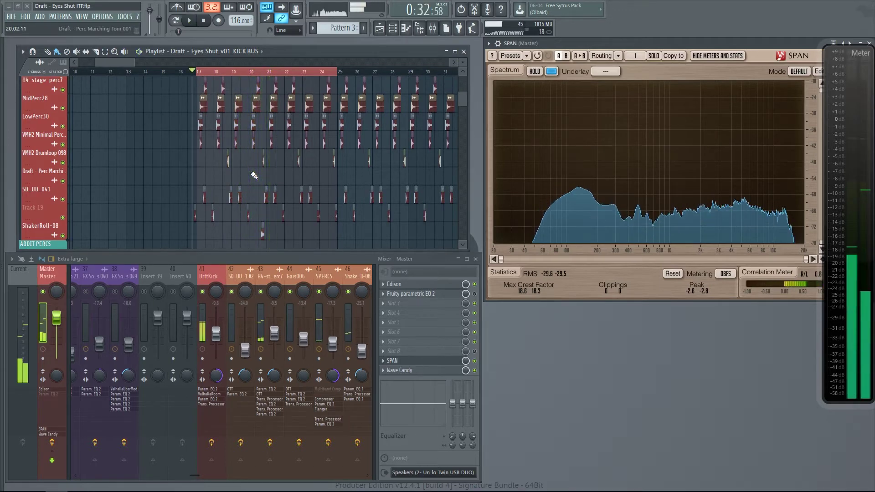
Step: Play bars 17 to 24 with the melody tracks included, compare the percussion clips against them, and stop playback
scroll(251, 169, "down", 3)
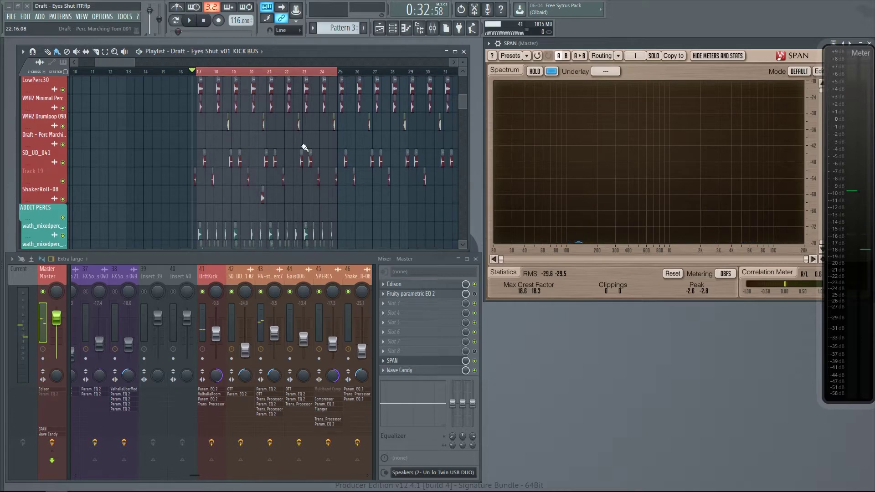
scroll(249, 150, "up", 3)
scroll(102, 476, "left", 10)
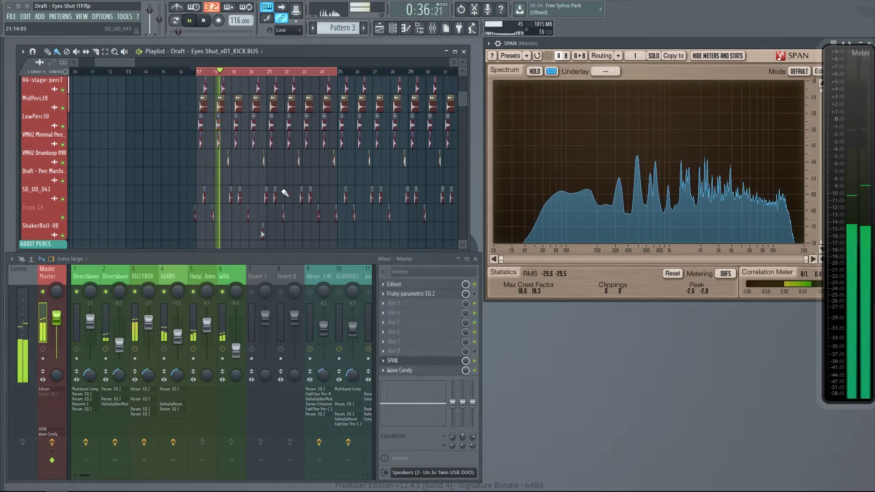
mouse_move(461, 95)
left_mouse_down()
mouse_move(466, 162)
mouse_move(466, 86)
left_mouse_up()
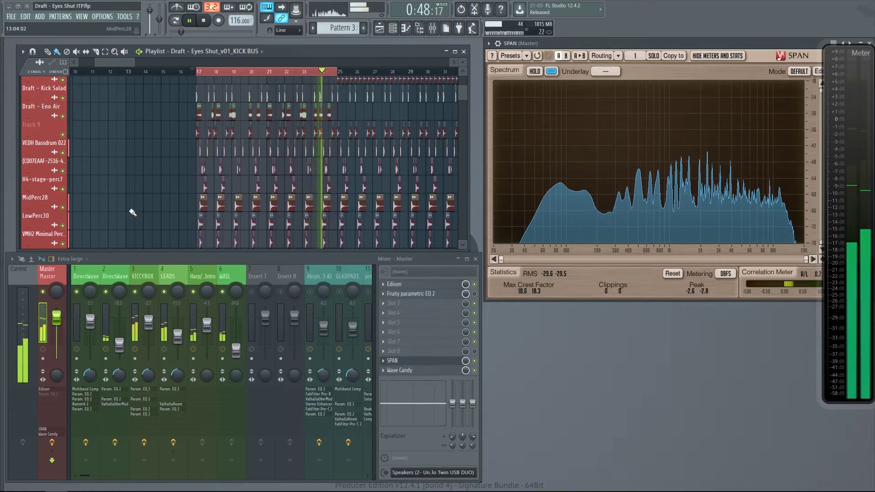
key("space")
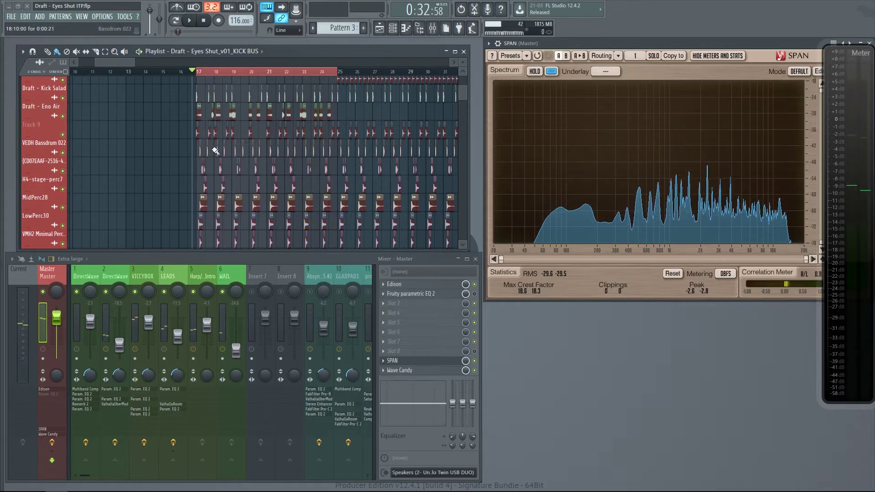
Step: Examine the kick, Eno Air, bassdrum and H4-stage-perc7 clips within bar 17, down to the MidPerc28 clip
scroll(215, 151, "up", 8, "ctrl")
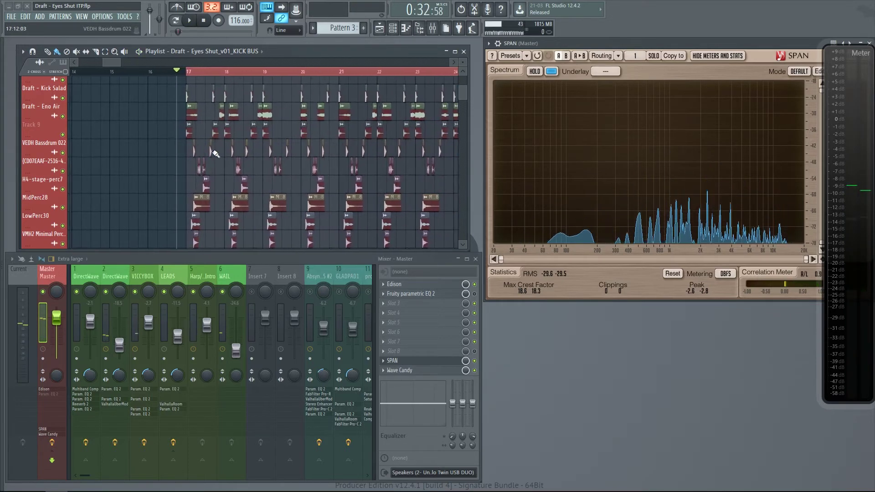
scroll(236, 158, "up", 6, "ctrl")
scroll(148, 146, "up", 2)
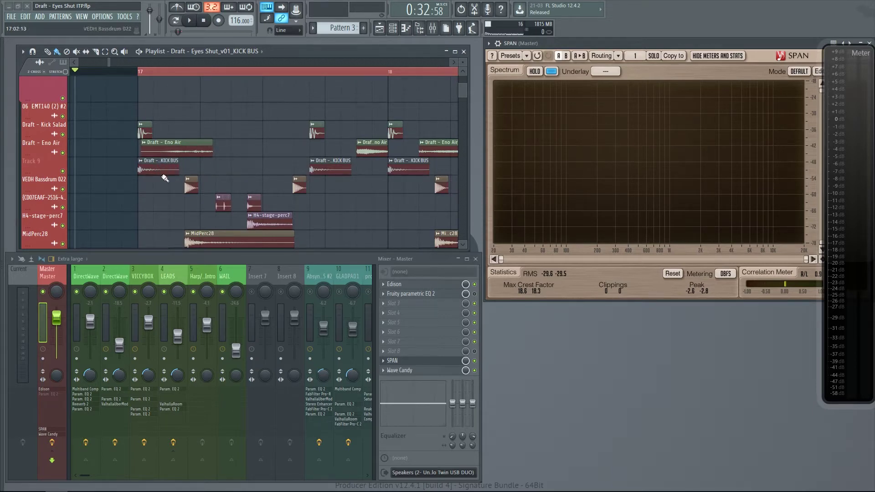
scroll(173, 179, "down", 1)
scroll(188, 170, "down", 1)
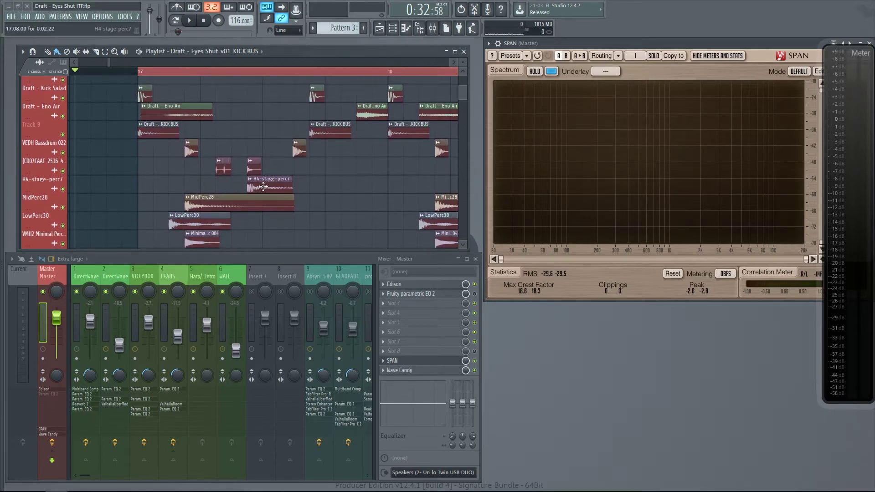
scroll(206, 180, "down", 3)
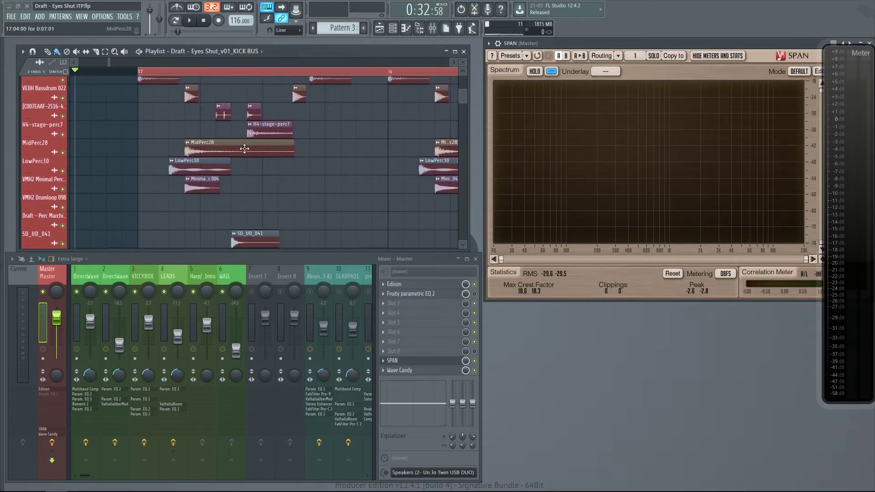
Step: Audition bar 17 from the start of the LowPerc30 clip and examine it against the MidPerc28 and Minimal Perc clips
left_click(170, 73)
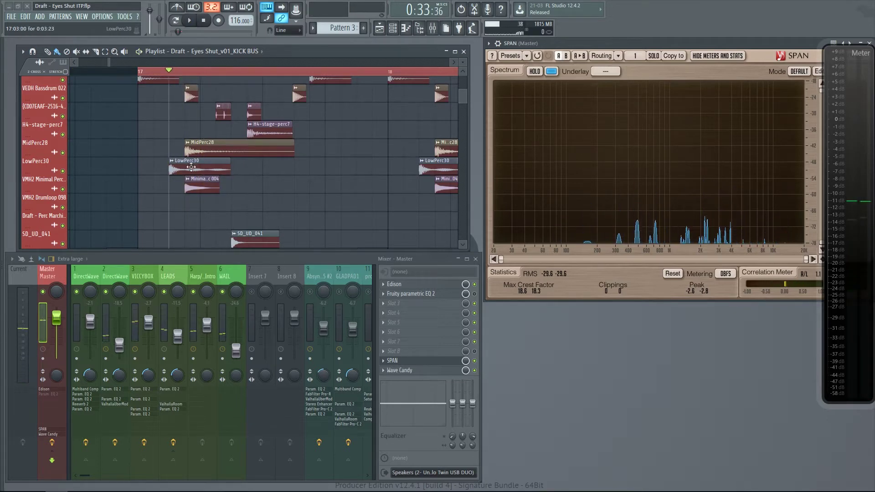
scroll(151, 176, "down", 1)
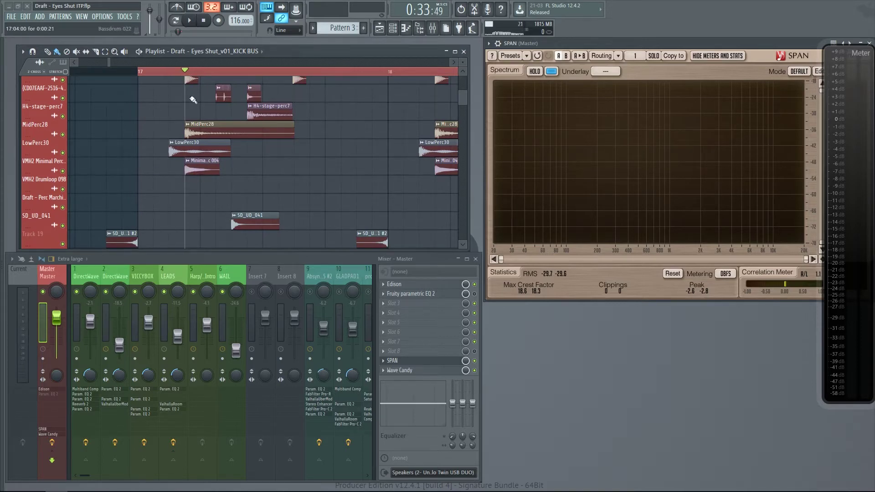
scroll(210, 180, "down", 1)
scroll(211, 179, "down", 1)
scroll(203, 182, "down", 4)
scroll(304, 187, "up", 5)
scroll(263, 143, "up", 1)
Step: Play the Drumloop 098 clip near the end of bar 18, replay it, and stop playback
key("space")
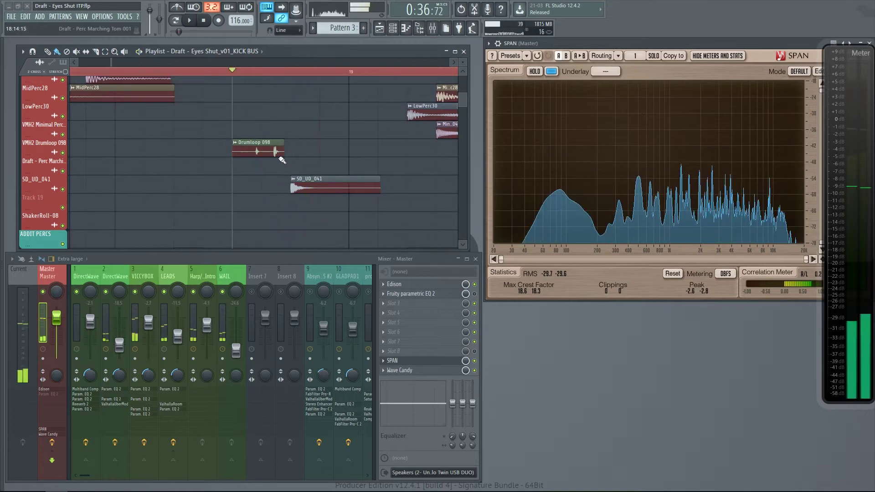
key("space")
key("space")
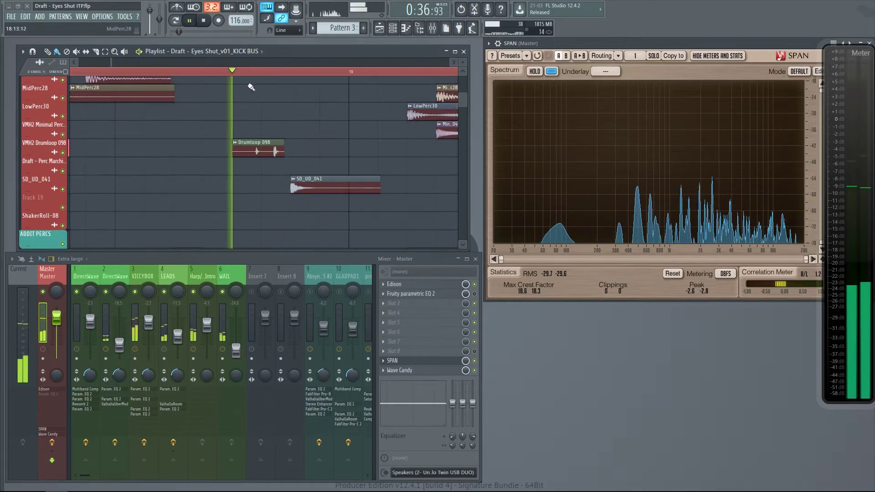
key("space")
Step: Audition the SD_UD_041 snare clip around the start of bar 19 and stop playback
scroll(215, 146, "down", 2)
scroll(209, 158, "down", 2)
scroll(209, 158, "down", 4)
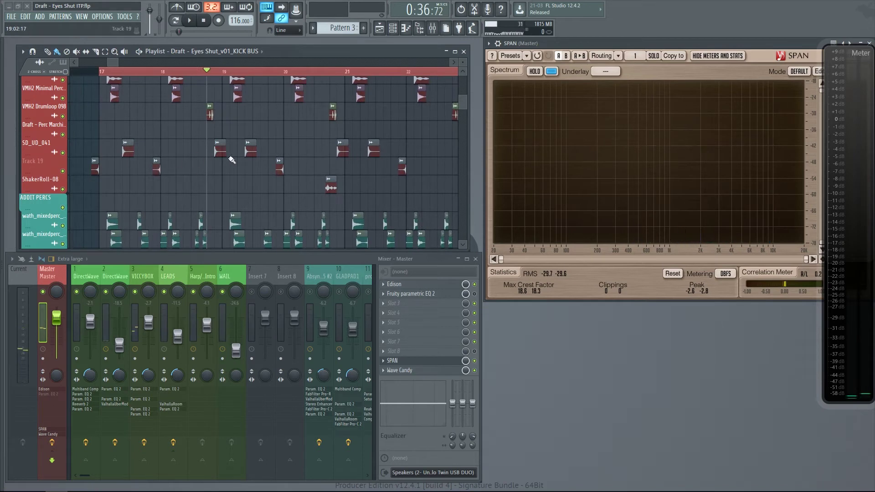
key("space")
key("space")
key("space")
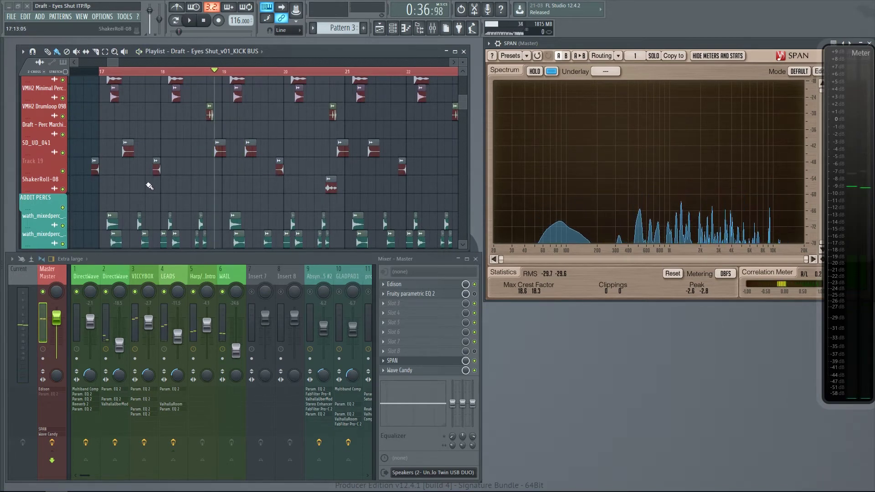
Step: Play from the reversed SD_UD_041 #2 clip on Track 19 at the end of bar 17 into bar 18
scroll(151, 185, "up", 5)
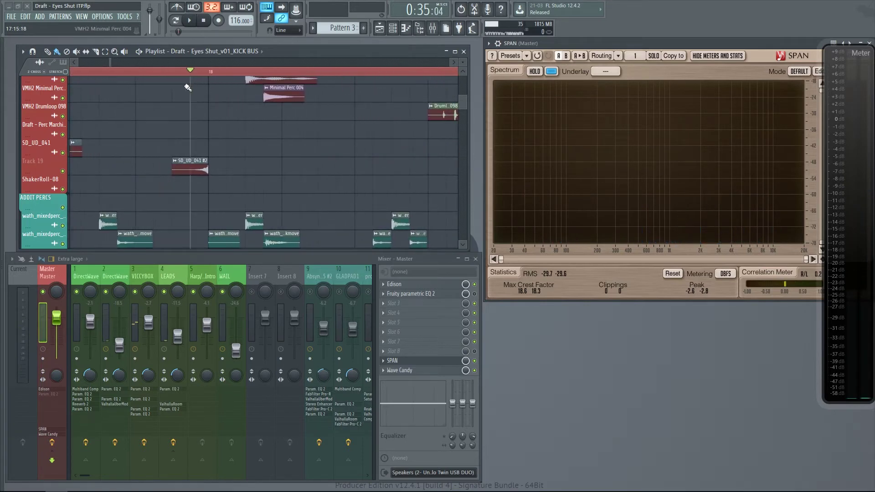
key("space")
scroll(264, 162, "down", 6)
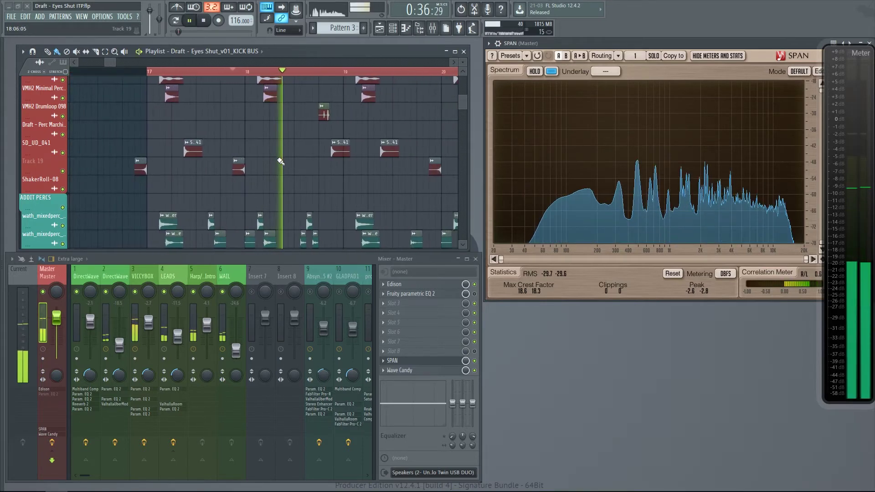
scroll(285, 185, "up", 5)
Step: Audition the ShakerRoll-08 clip at the end of bar 20 several times and stop playback
key("space")
key("space")
key("space")
key("space")
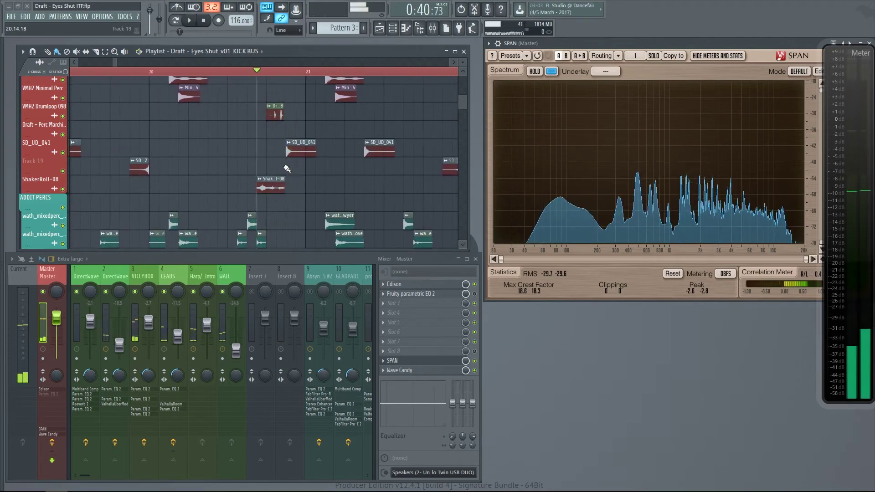
key("space")
Step: Select the wath_mixedperc_127_sawyer clip in ADDIT PERCS at bar 17 and inspect its mixer channel
scroll(288, 166, "down", 5)
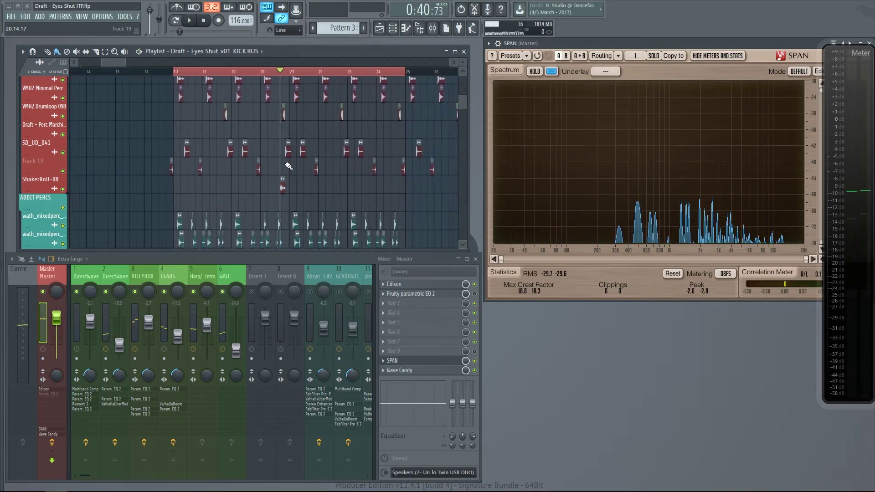
scroll(200, 160, "down", 3)
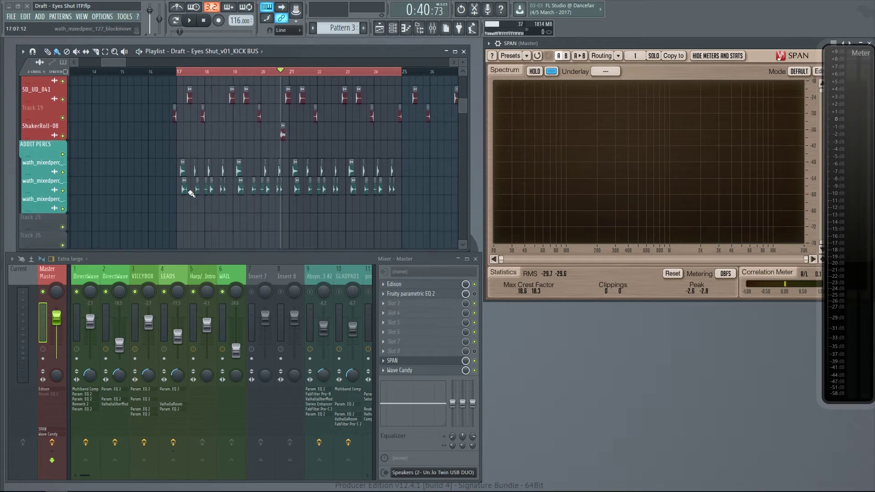
left_click(182, 169)
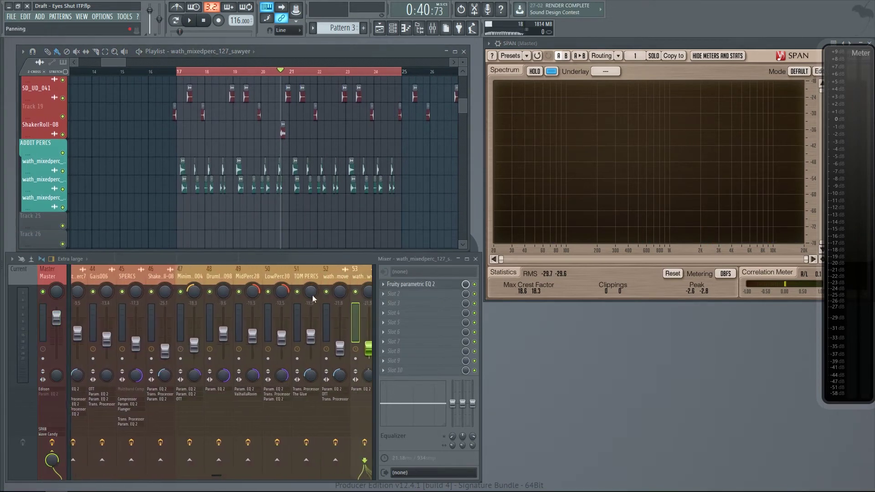
scroll(188, 182, "up", 5)
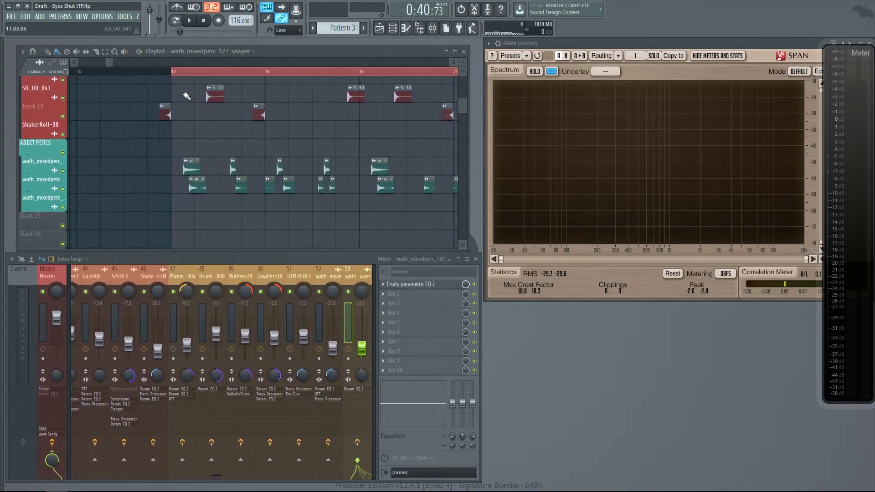
Step: Play the ADDIT PERCS loops from bar 17, survey their clips across the arrangement, and stop playback
key("space")
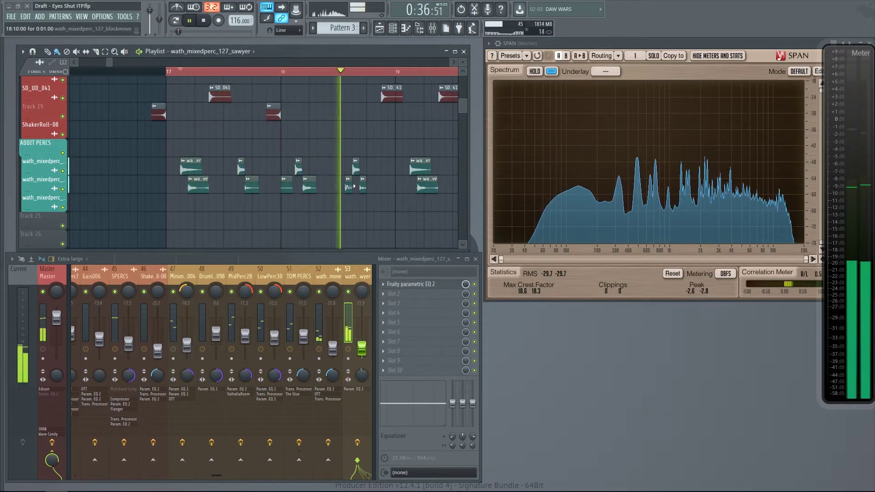
scroll(410, 211, "down", 5)
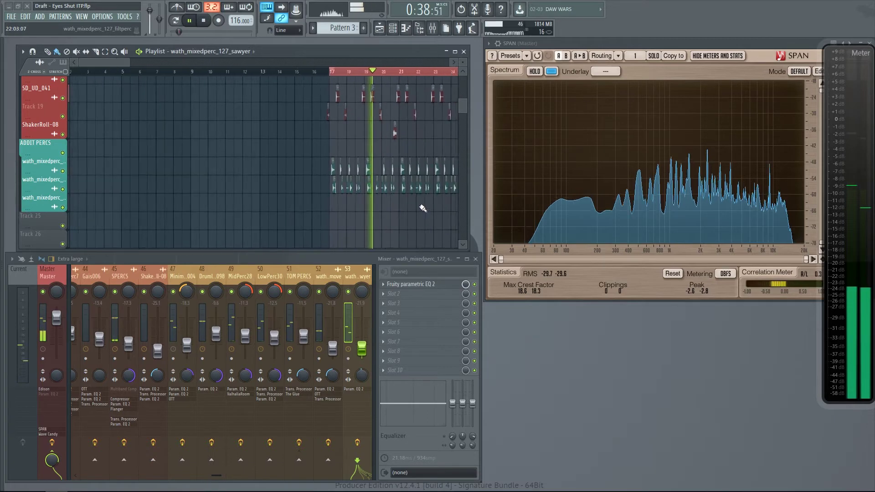
scroll(416, 207, "down", 8)
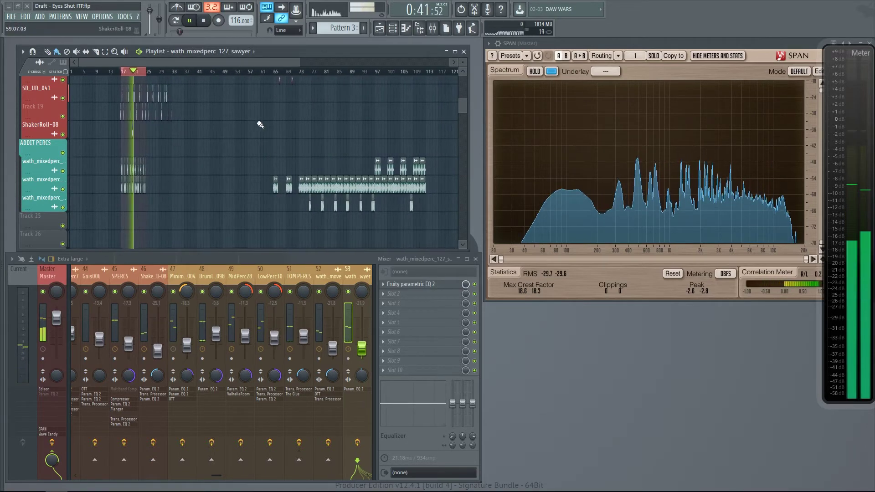
key("space")
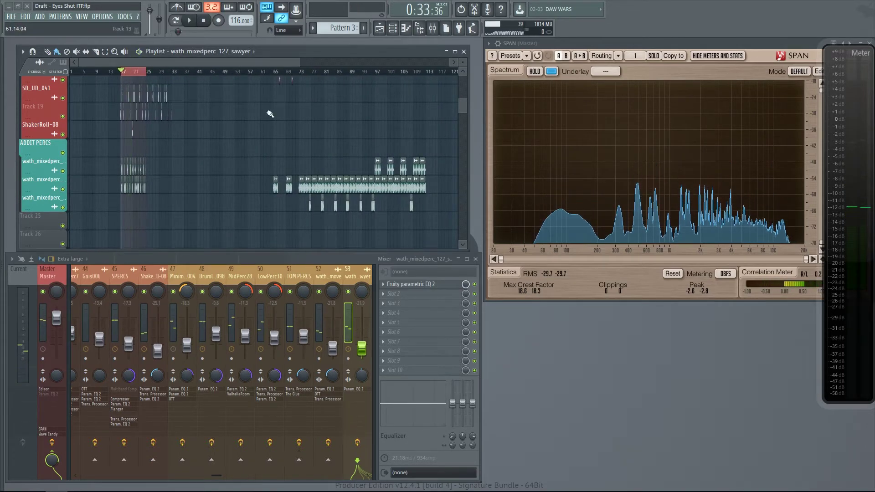
Step: Play from about bar 65 and follow the blockmove and filtperc loops in ADDIT PERCS into bar 73
scroll(302, 130, "up", 8)
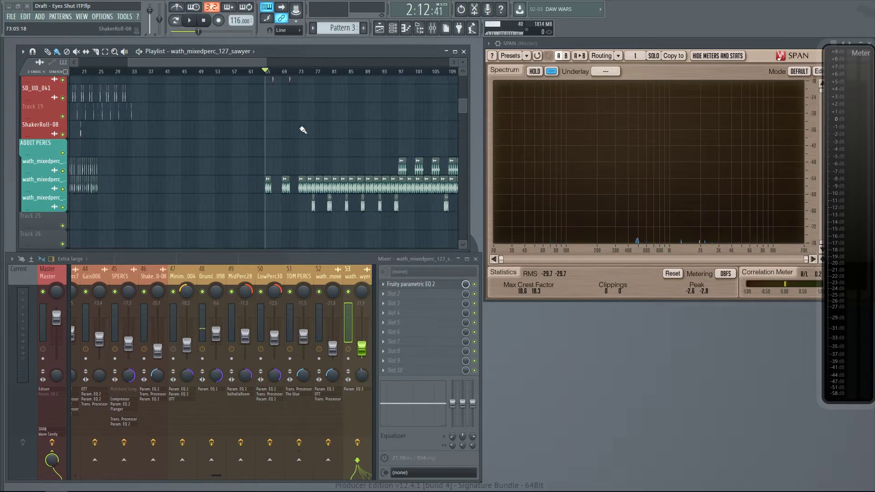
left_click(203, 72)
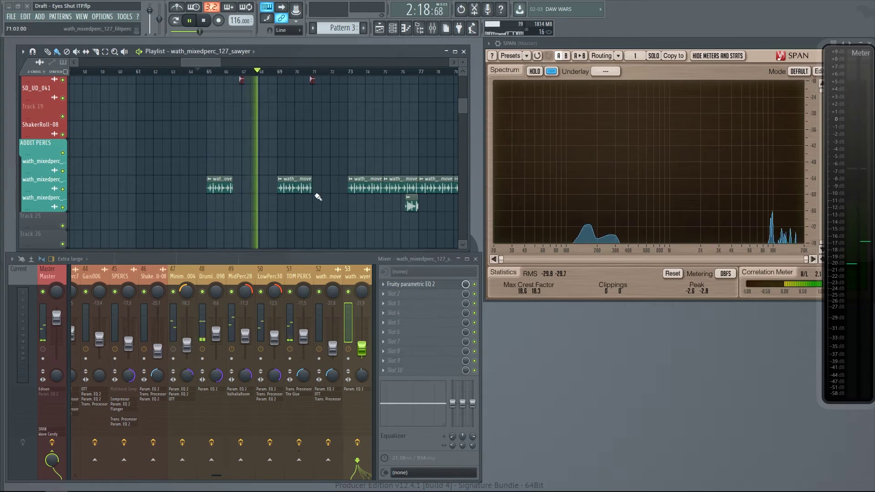
scroll(405, 207, "down", 6)
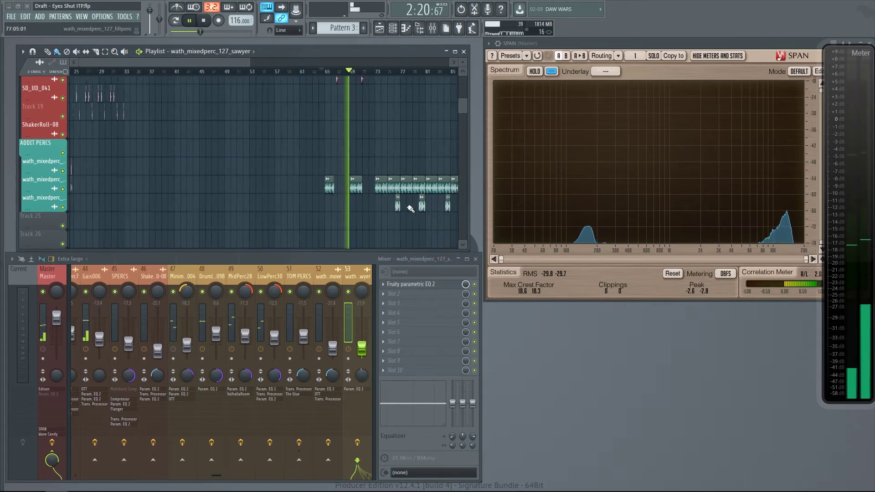
scroll(356, 215, "up", 2)
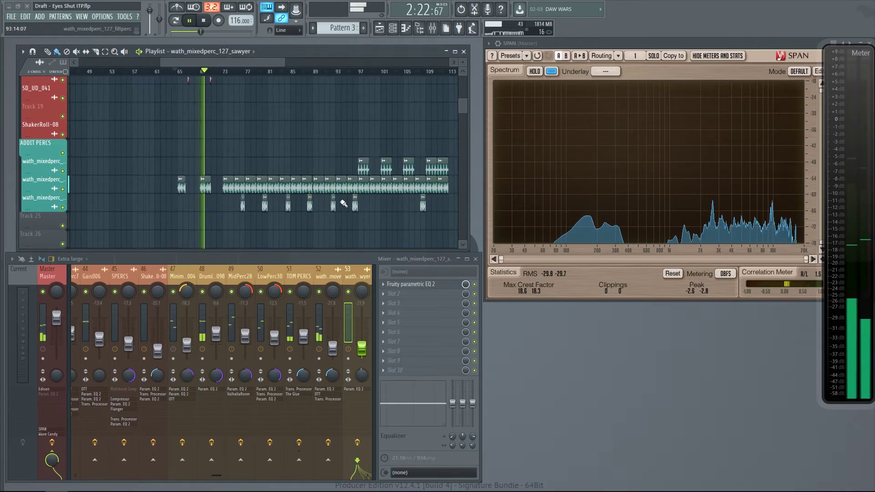
scroll(222, 83, "up", 3)
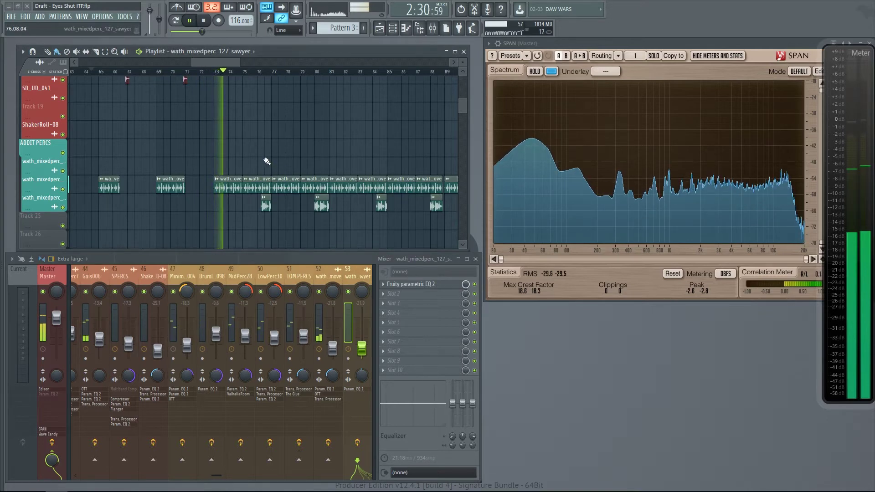
Step: Compare the MidPerc28, LowPerc30, Minimal Perc and Drumloop clips around bars 76 to 78 during playback, and stop
scroll(260, 187, "up", 7)
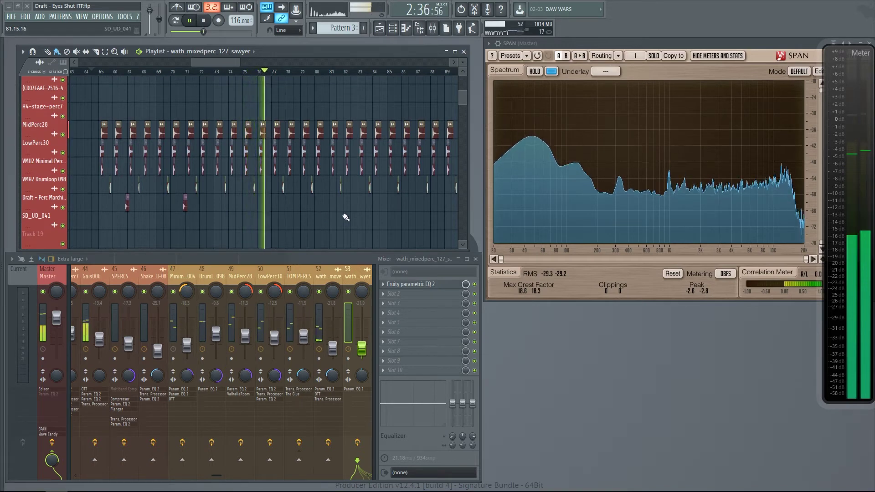
scroll(346, 218, "down", 1)
scroll(344, 219, "down", 2)
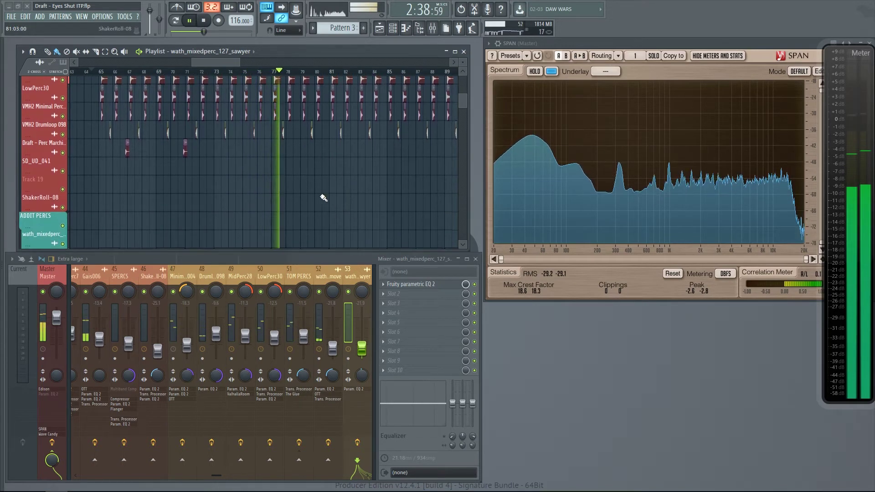
key("space")
Step: Survey the percussion across the whole arrangement, select the section from bar 17 through bar 32, and examine its tracks
scroll(233, 190, "down", 5)
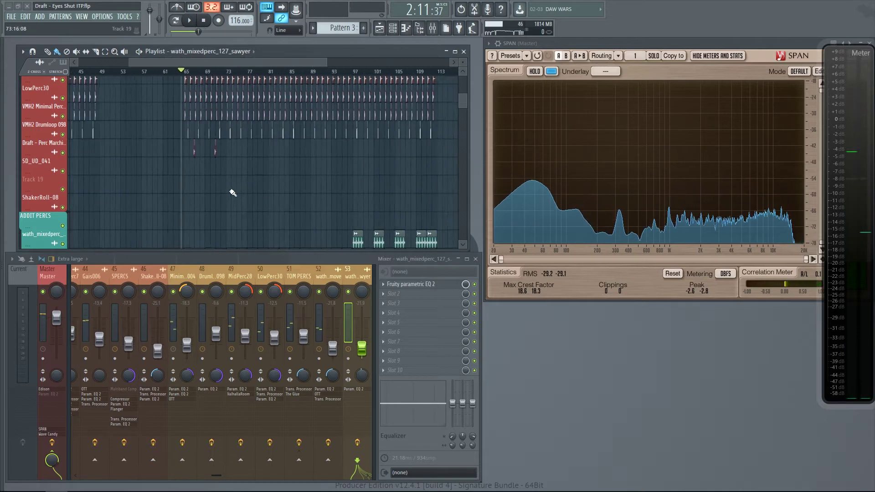
scroll(222, 188, "down", 2)
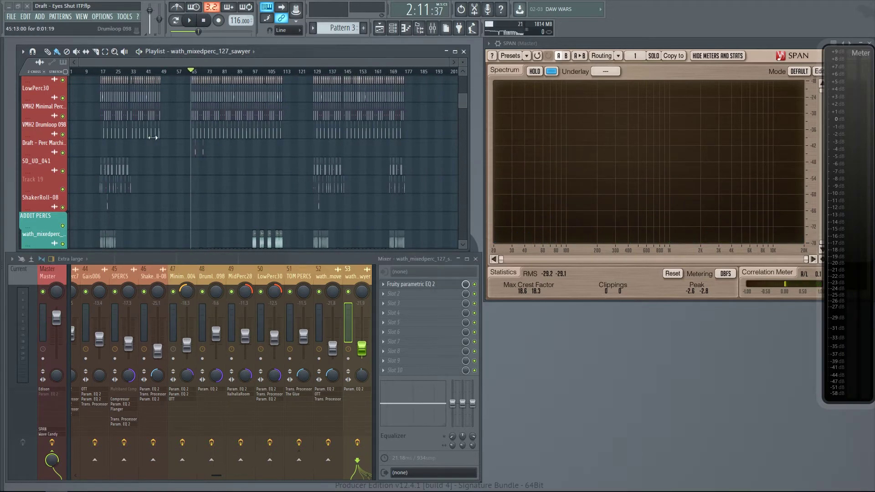
scroll(102, 77, "up", 3)
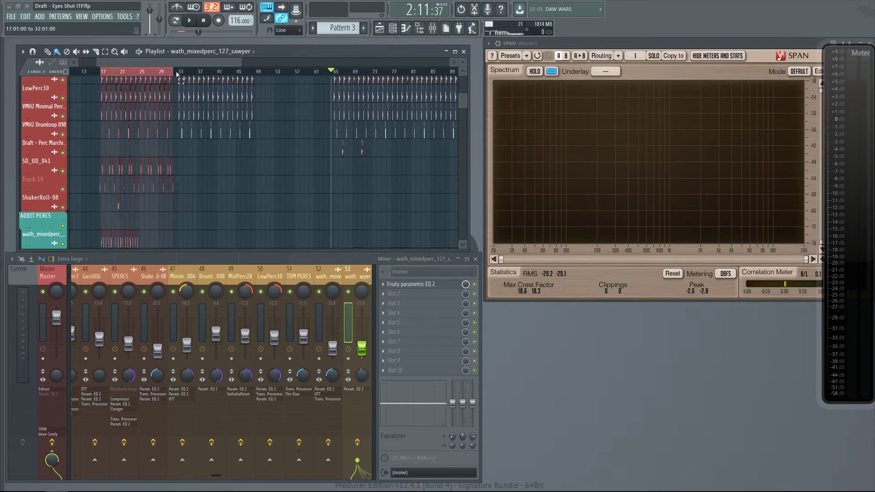
scroll(131, 144, "up", 8)
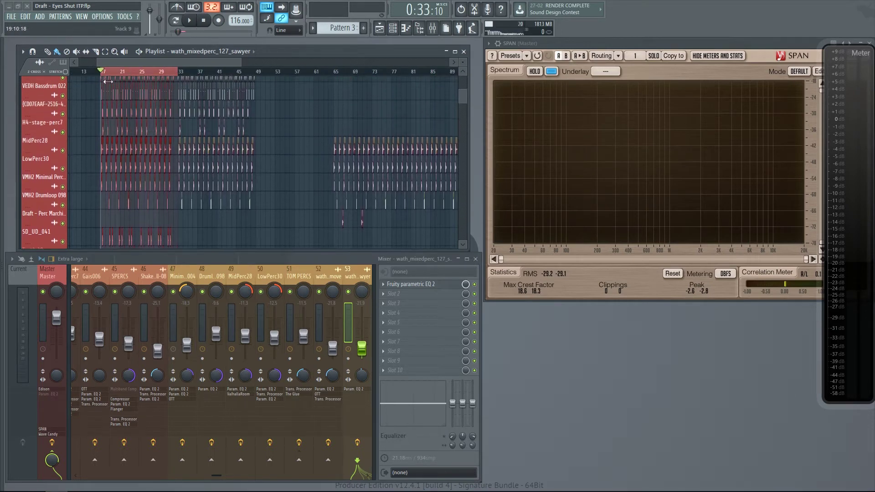
scroll(224, 171, "down", 3)
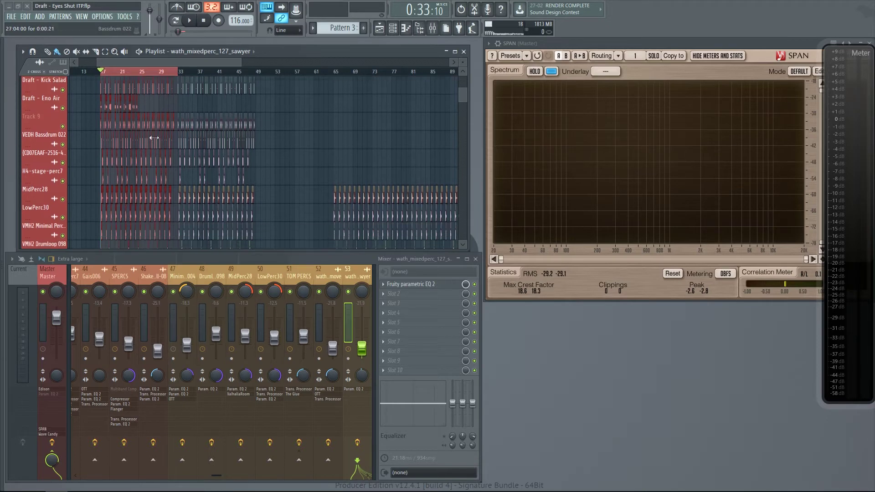
Step: Play the percussion from bar 129, compare its clips with the final section, and stop at bar 169
scroll(225, 171, "down", 2)
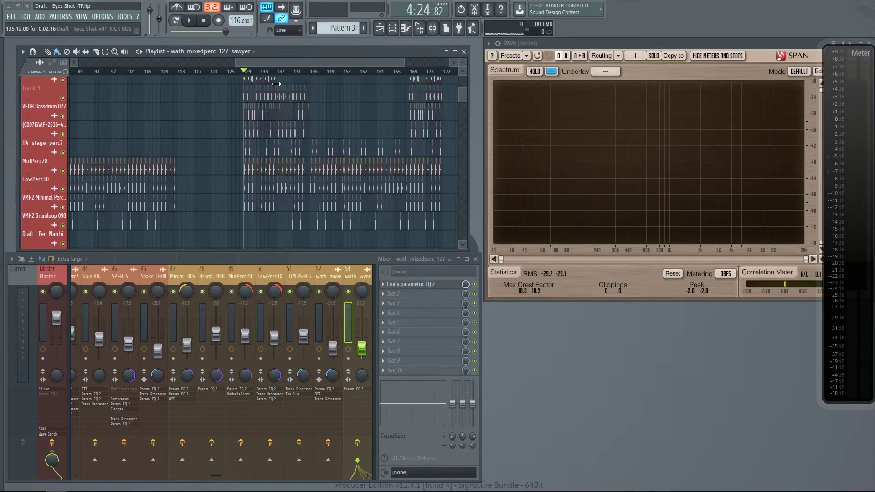
key("space")
scroll(273, 132, "up", 3)
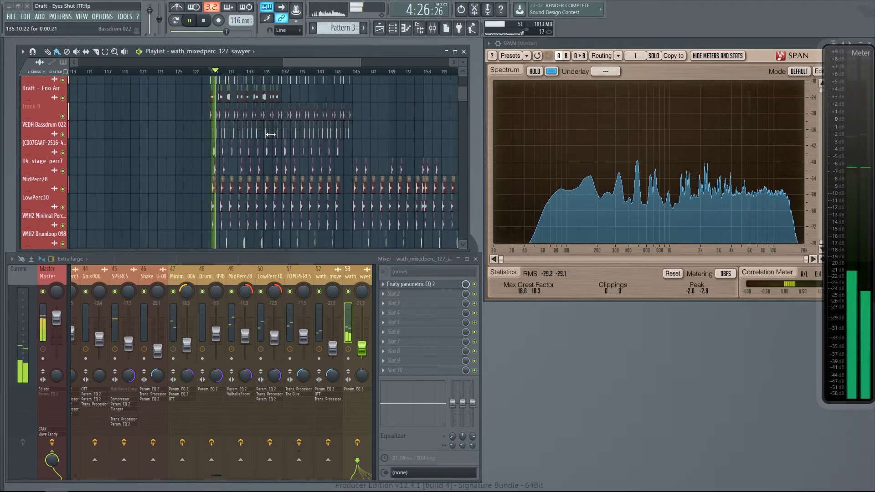
scroll(274, 133, "down", 3)
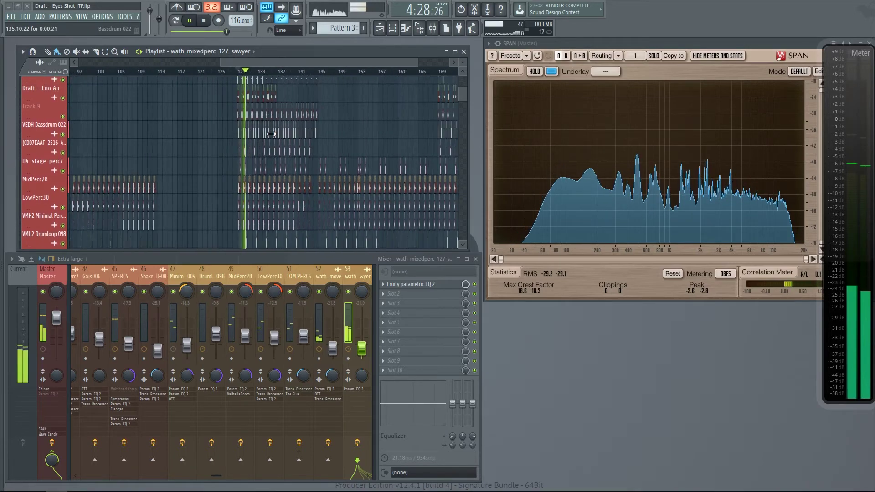
left_click(392, 77)
key("space")
Step: Select bar 171 in the final section and examine its percussion, sweeps, hats, synth stab and REAKTOR FX tracks
scroll(428, 121, "up", 5)
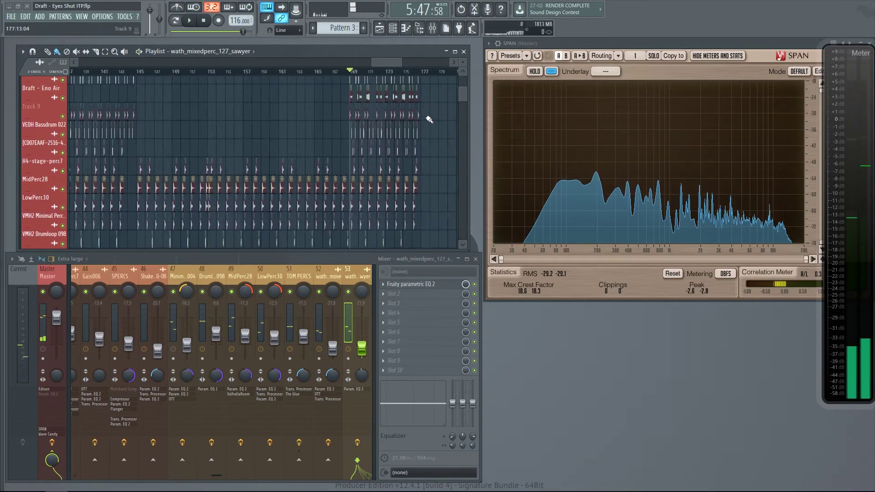
scroll(413, 135, "up", 1)
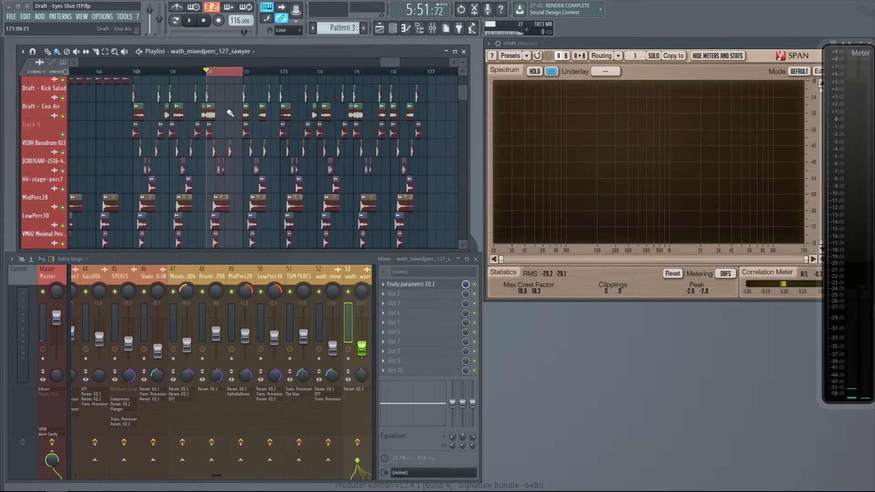
scroll(230, 126, "down", 3)
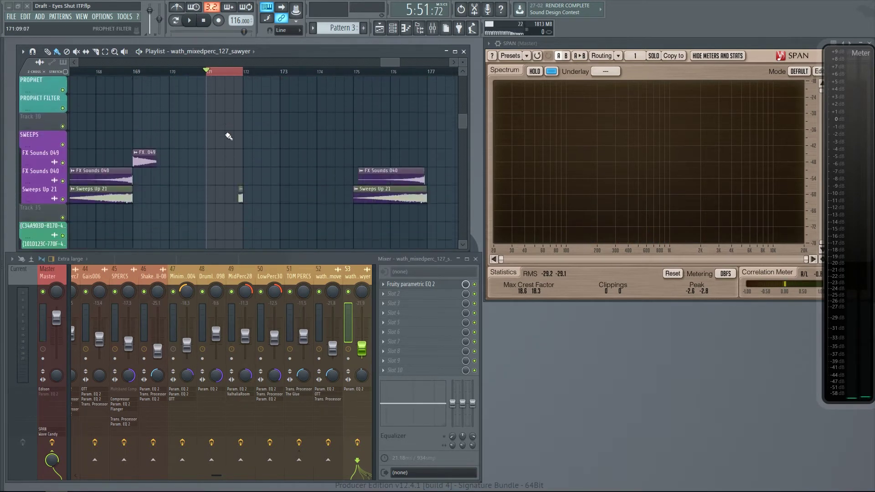
scroll(235, 119, "down", 1)
scroll(230, 128, "down", 16)
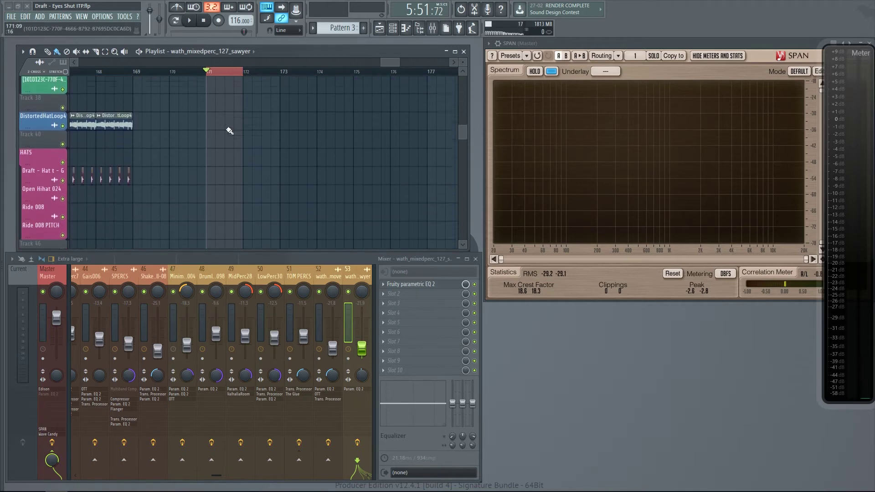
scroll(234, 158, "down", 6)
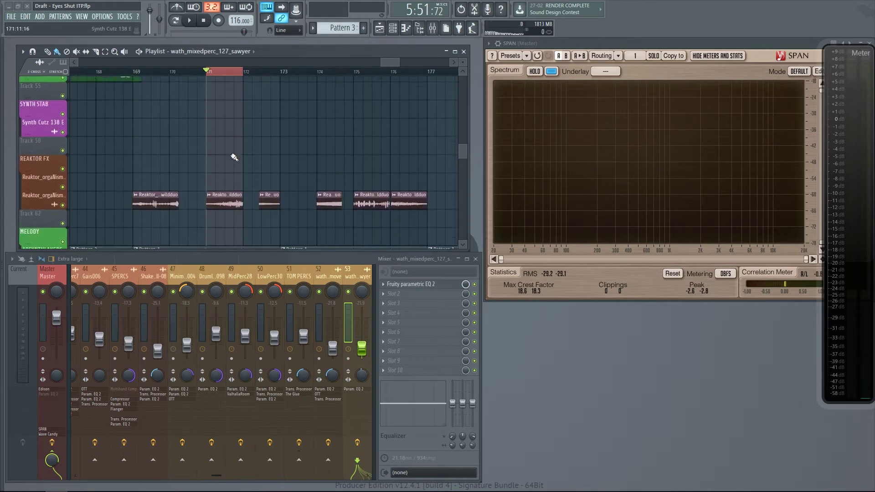
Step: Play from bar 171, follow the REAKTOR FX clips, survey the low end and percussion across the arrangement, and stop
key("space")
scroll(234, 193, "up", 3)
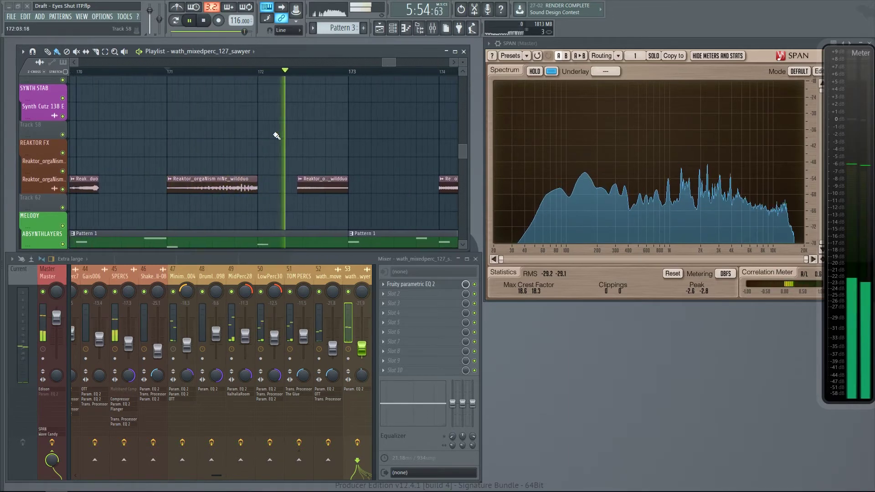
scroll(274, 137, "down", 10)
scroll(124, 129, "up", 10)
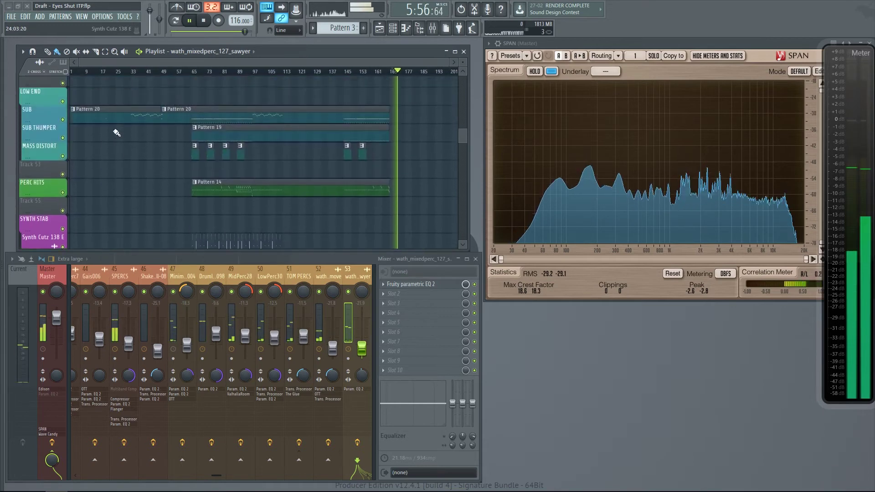
scroll(124, 133, "up", 8)
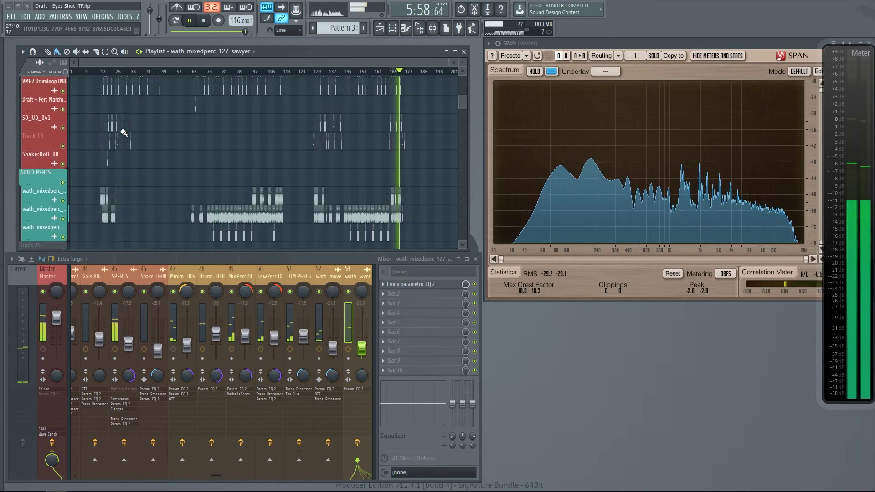
key("space")
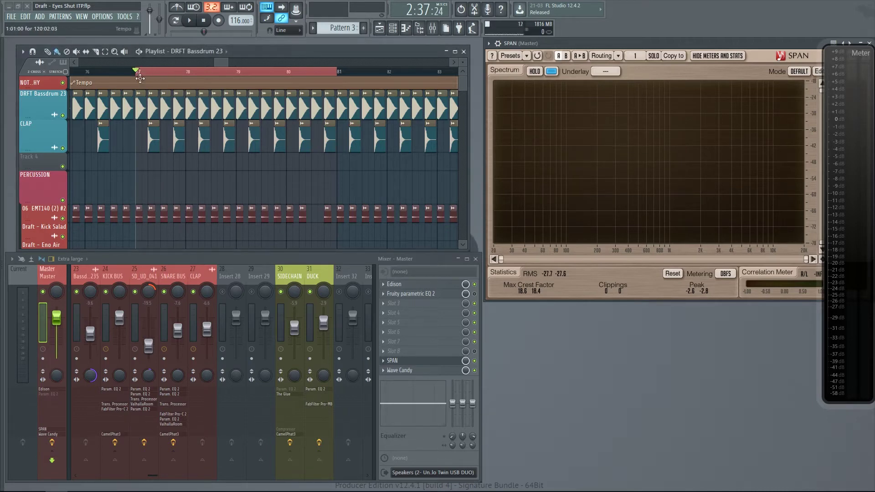
Step: Loop the kick over bars 77 to 80, enable the CLAP mixer track, and stop playback
key("space")
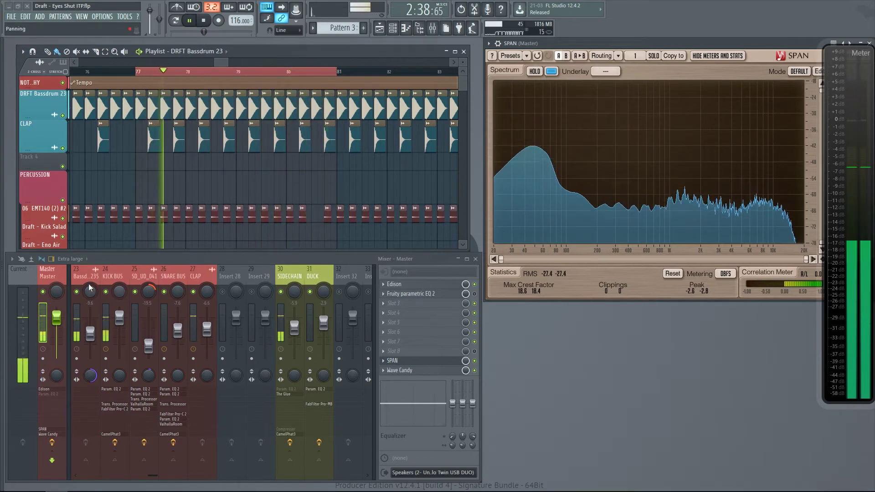
left_click(193, 292)
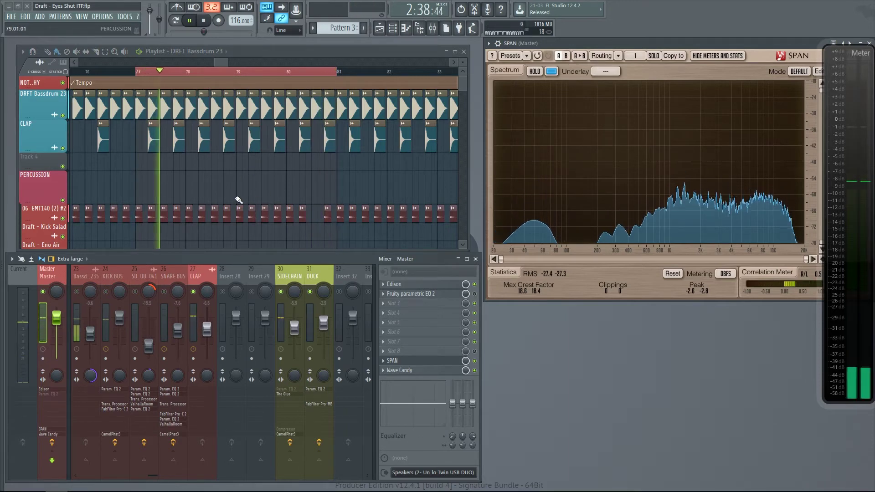
key("space")
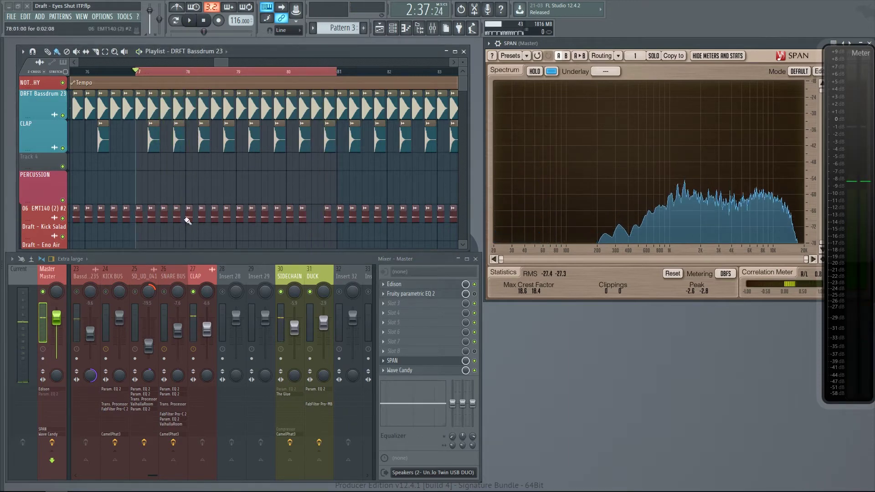
Step: Check the Bassdrum 235 and KICK BUS mixer tracks and inspect the KICK BUS's Fruity parametric EQ 2
left_click(89, 276)
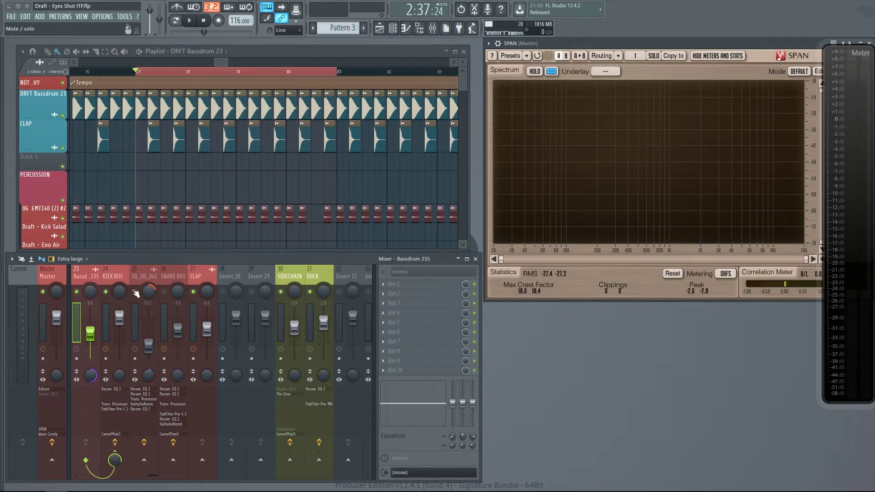
left_click(114, 278)
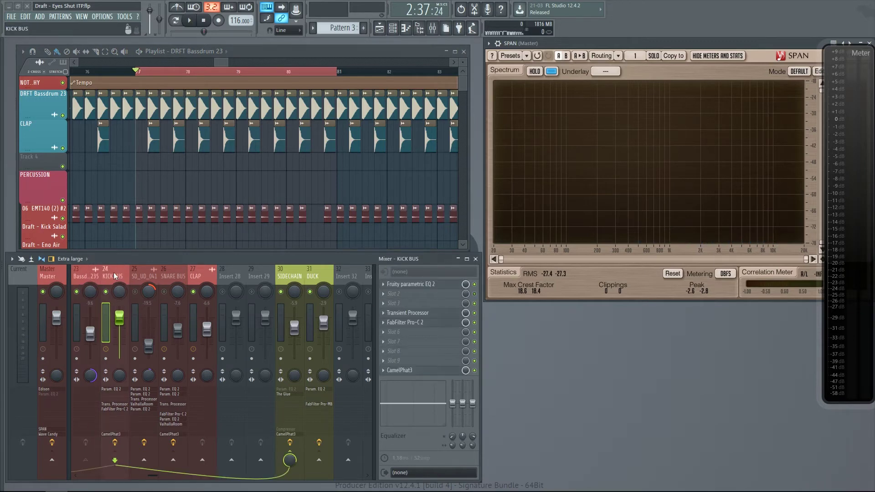
left_click(432, 283)
left_click_drag(285, 56, 287, 122)
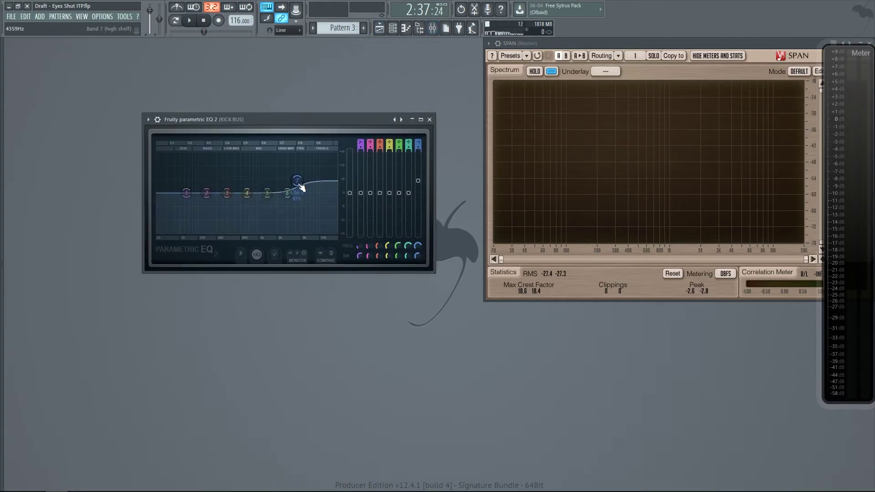
left_click(429, 120)
key("F9")
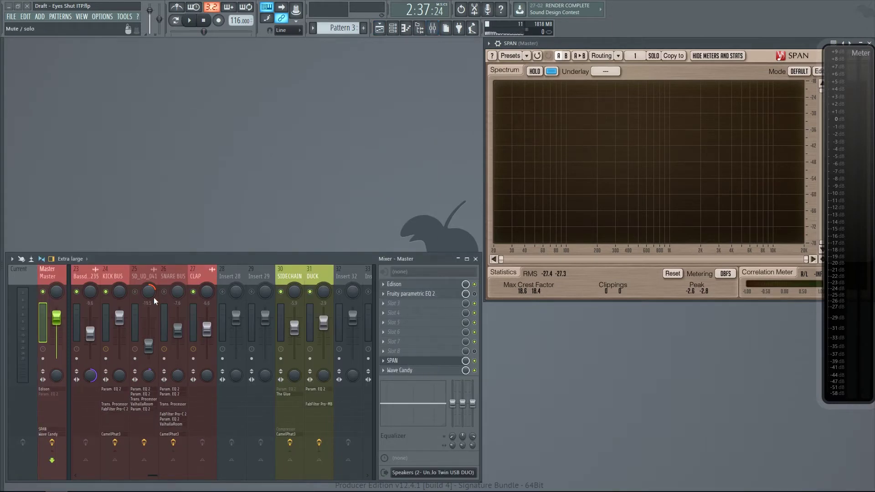
Step: Inspect the Transient Processor settings on the KICK BUS and close the plugin
left_click(119, 278)
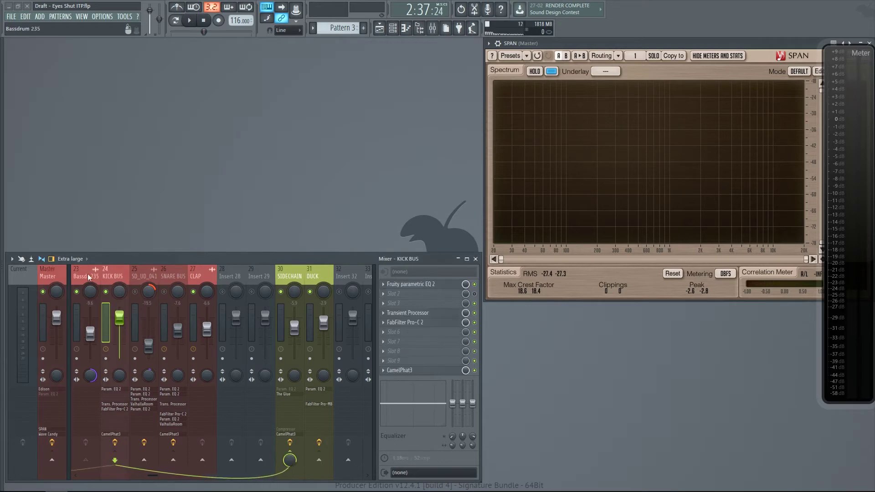
left_click(441, 317)
left_click_drag(218, 143, 274, 64)
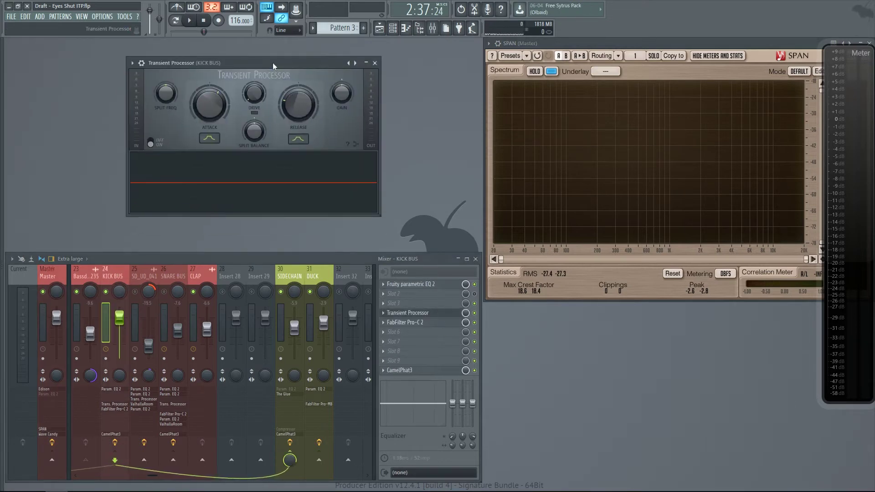
left_click(375, 62)
Step: Compare the routing and effects of the CLAP, SIDECHAIN and DUCK mixer tracks
left_click(211, 276)
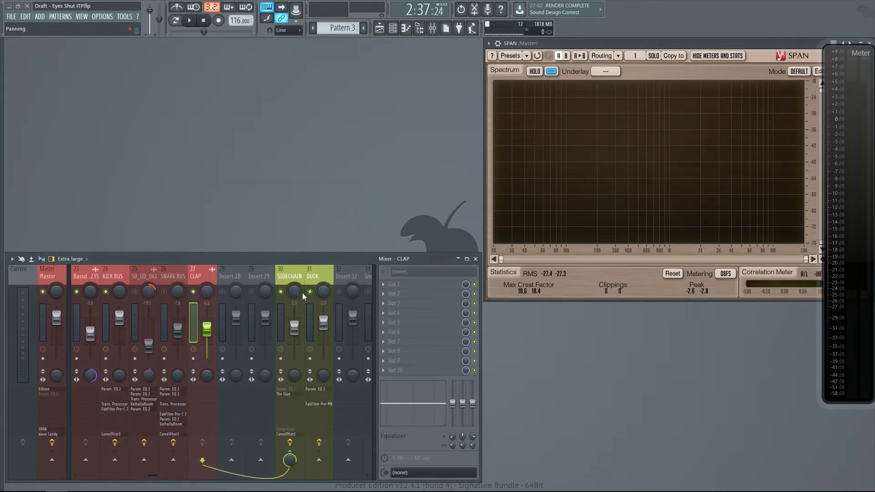
left_click(295, 277)
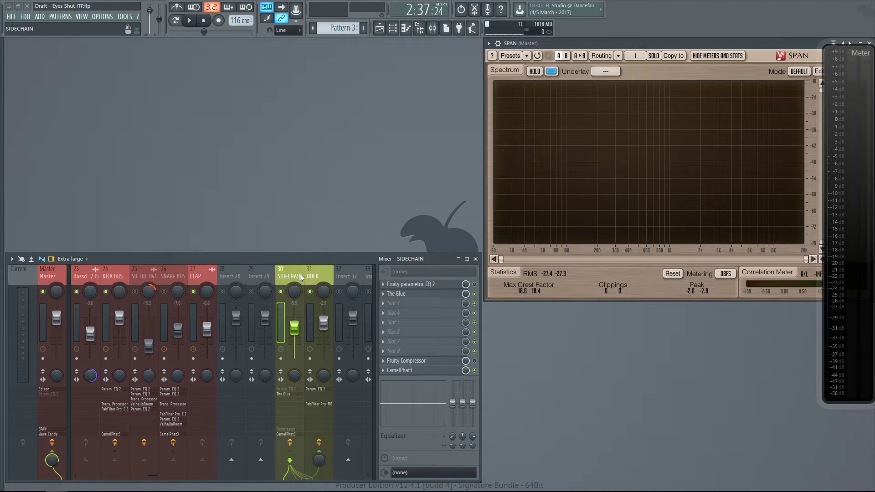
left_click(318, 273)
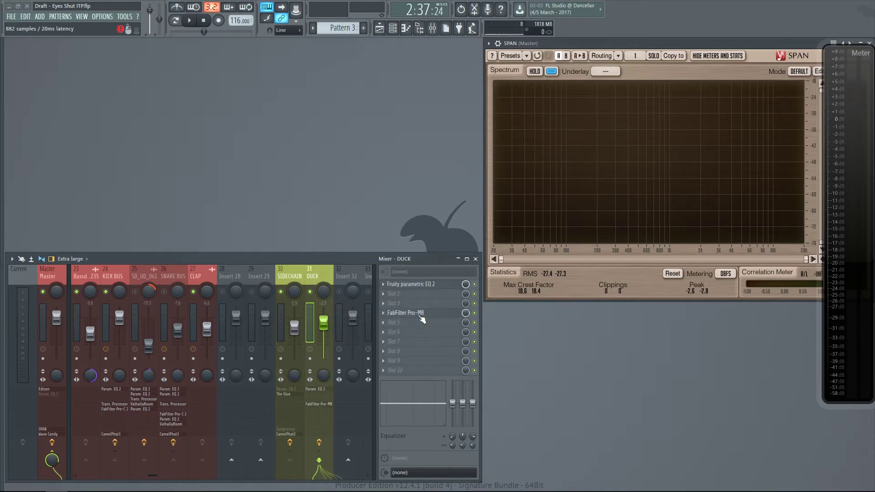
Step: Inspect the side-chain connections and compression bands of FabFilter Pro-MB on the DUCK track, and close it
left_click(420, 316)
left_click(119, 104)
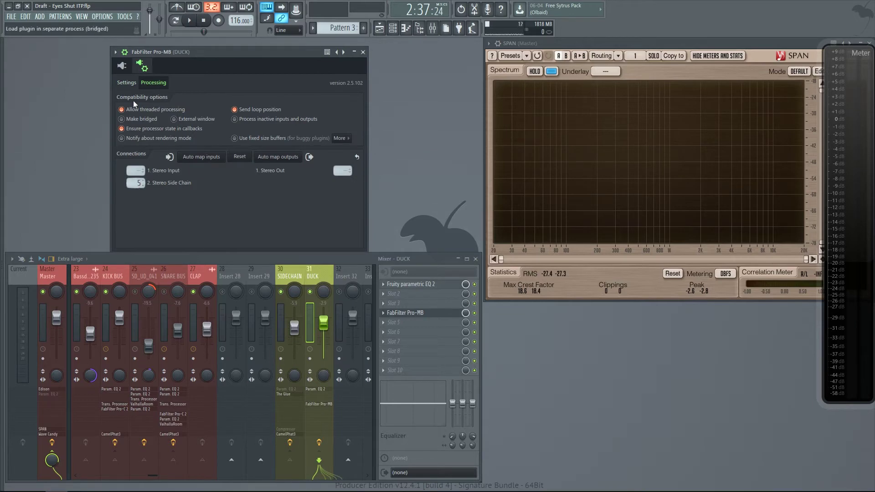
left_click(124, 68)
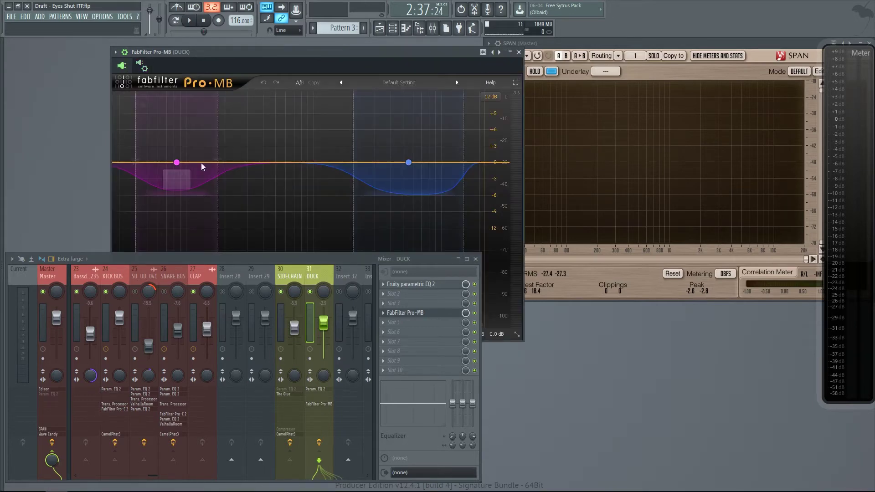
left_click(519, 53)
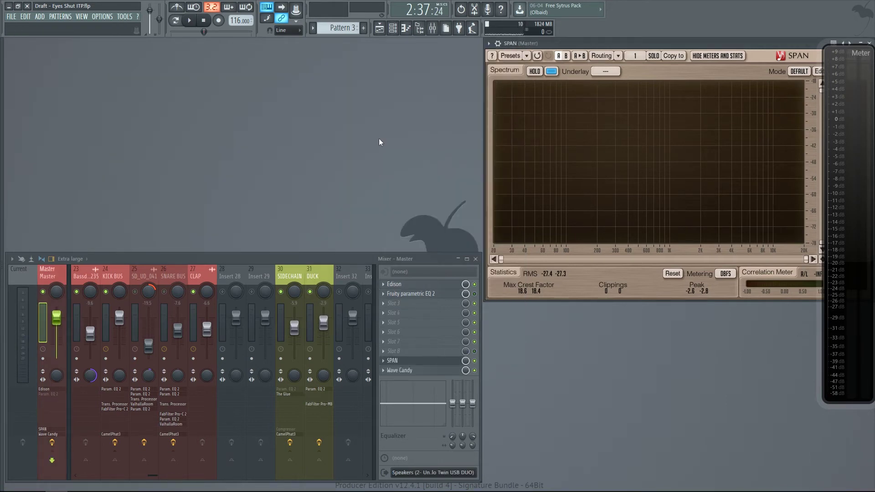
Step: Bring back the playlist, audition the kick and clap together from bar 77, and stop playback
key("F5")
key("space")
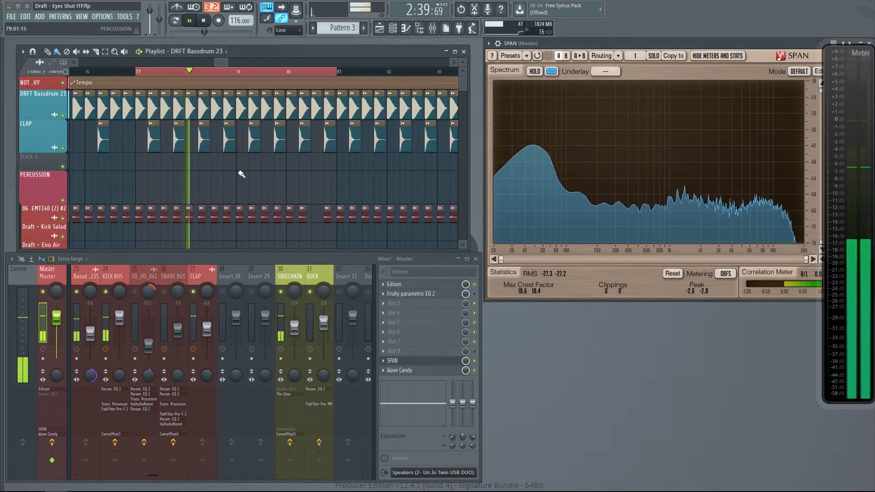
key("space")
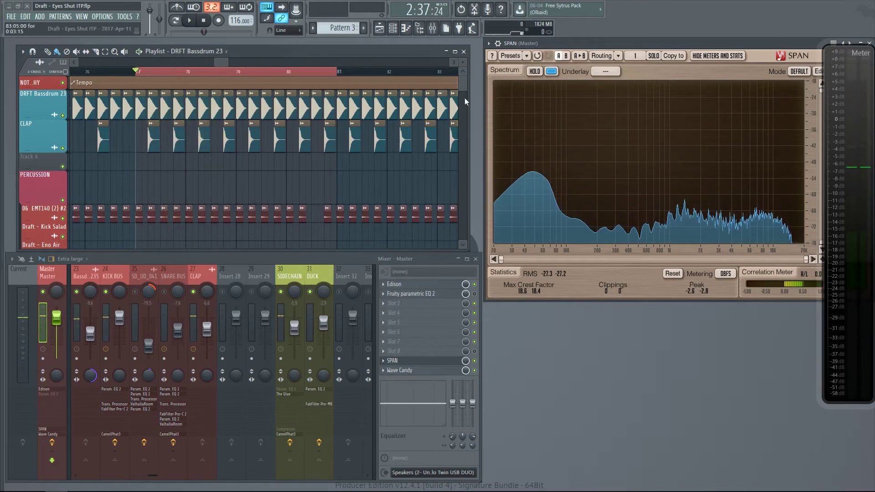
Step: Locate the HATS clips and enable the mixer tracks for the ghost hat, Ride 008 and open hi-hat 024
left_click_drag(463, 97, 469, 126)
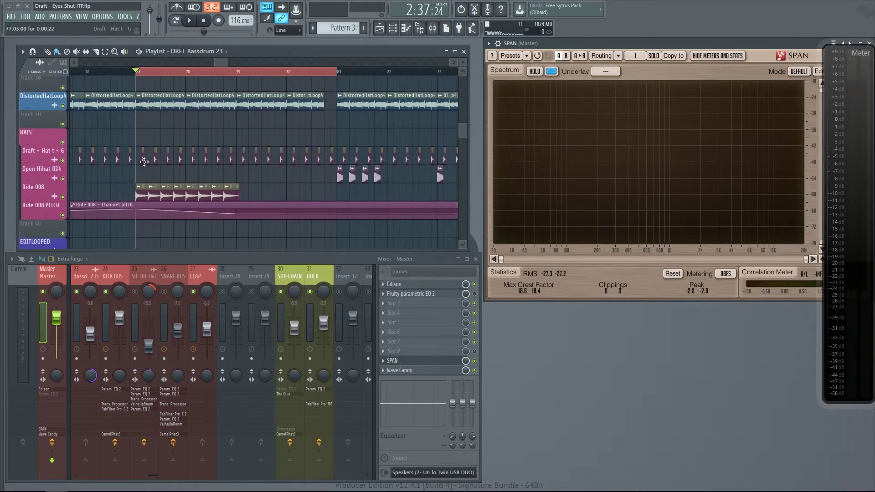
left_click(144, 162)
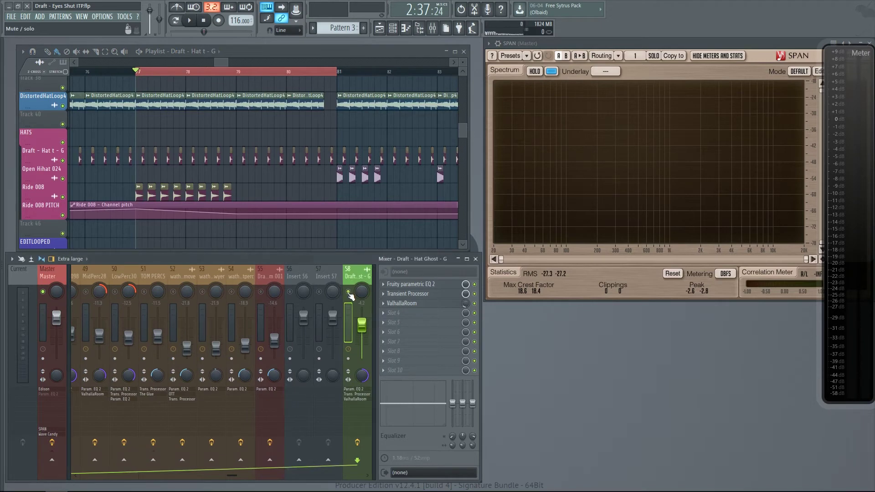
scroll(351, 287, "down", 3)
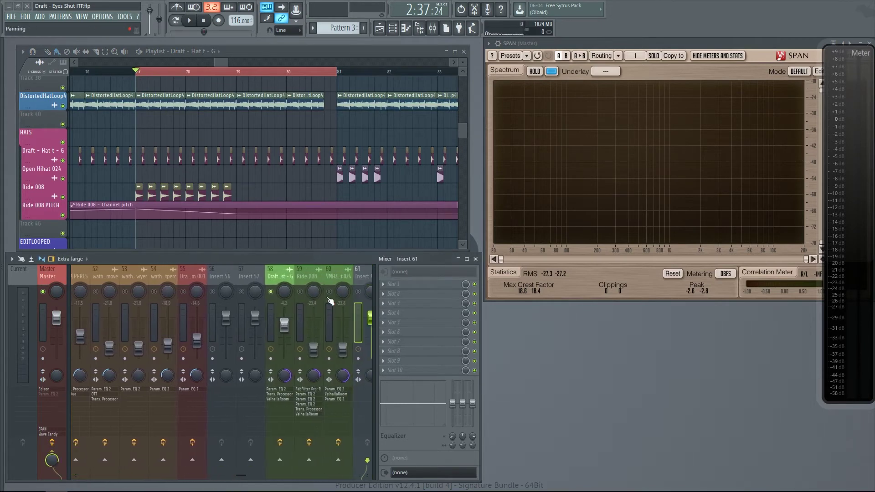
left_click(291, 292)
left_click(320, 292)
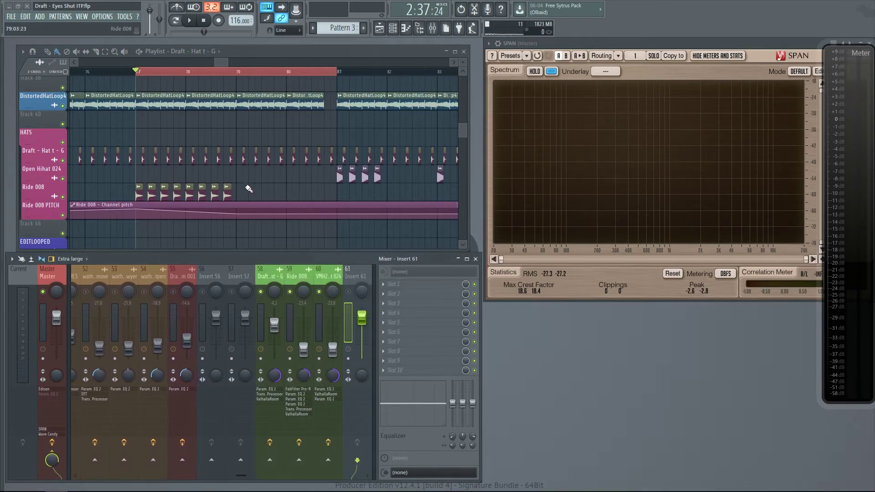
Step: Review the effects on the ghost hat, Ride 008 and open hi-hat mixer tracks, and play the loop from bar 77
left_click(277, 272)
left_click(296, 272)
left_click(323, 275)
left_click(299, 274)
left_click(282, 276)
mouse_move(240, 474)
left_mouse_down()
mouse_move(157, 480)
mouse_move(251, 479)
left_mouse_up()
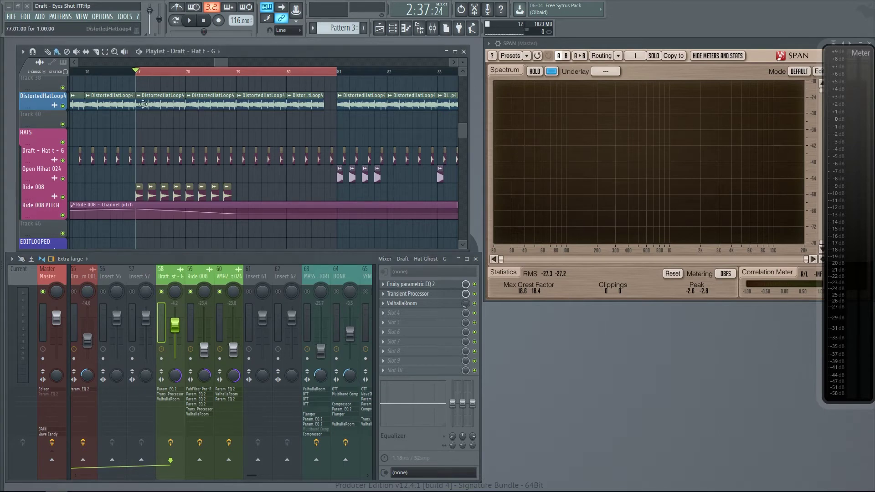
key("space")
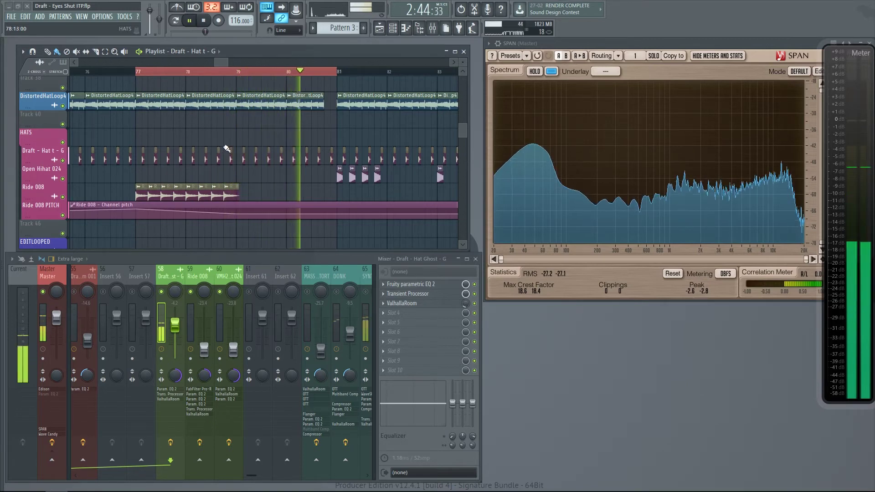
Step: Stop the full loop, and audition the ghost hat and Ride 008 mixer tracks separately in solo from bar 77
key("space")
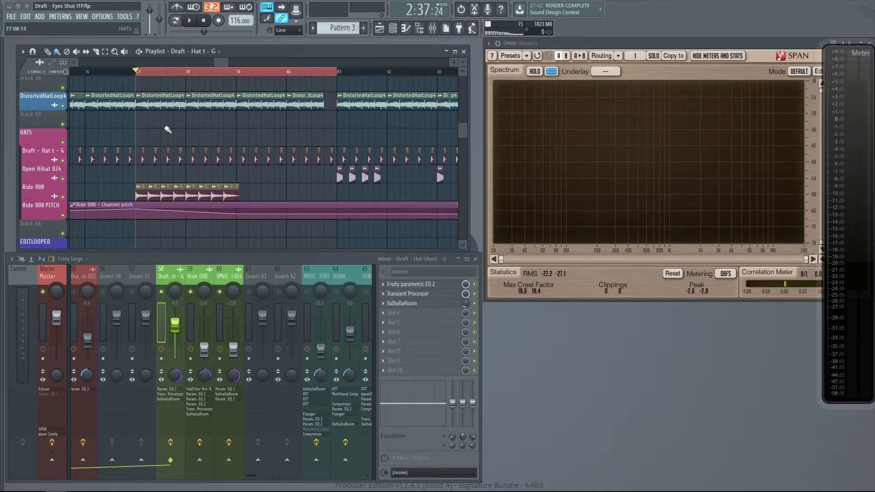
key("space")
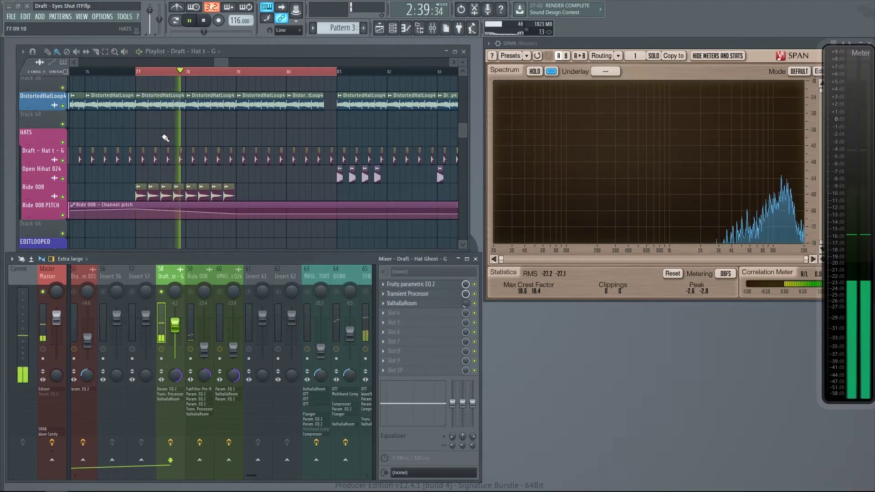
key("space")
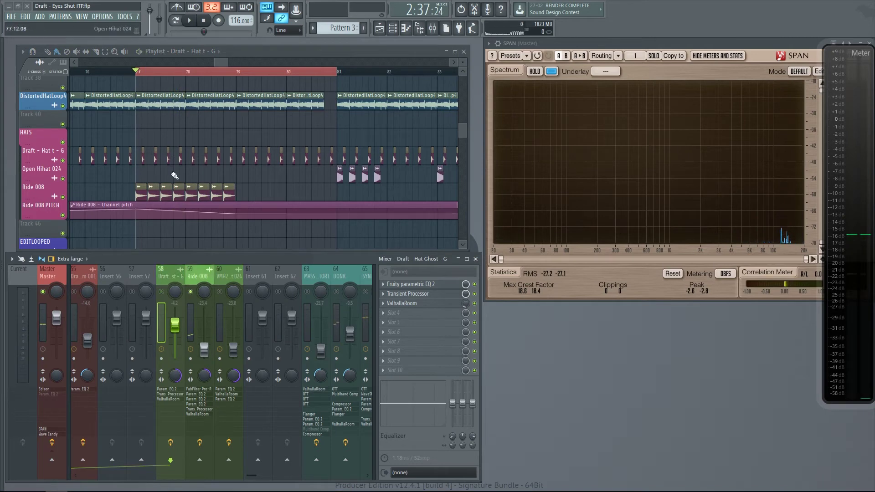
key("space")
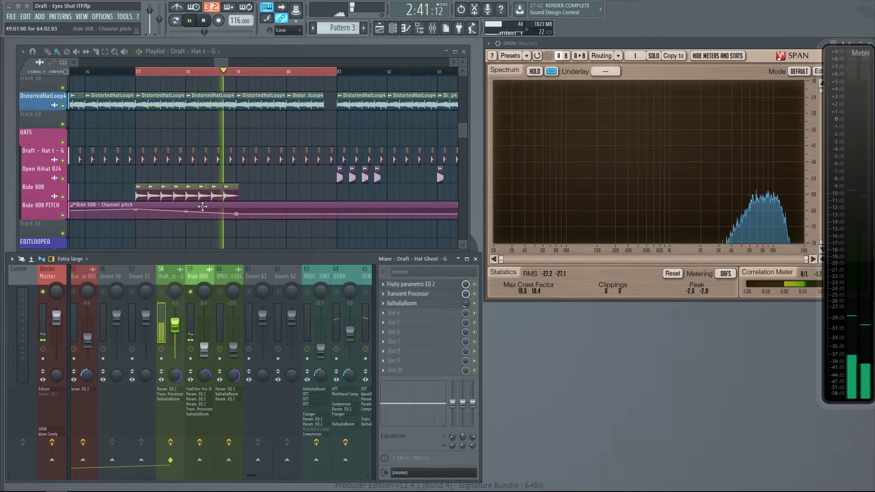
key("space")
Step: Open the Ride 008 channel settings to inspect its pitch range, audition the ride, and bring back the playlist and mixer
left_click(181, 195)
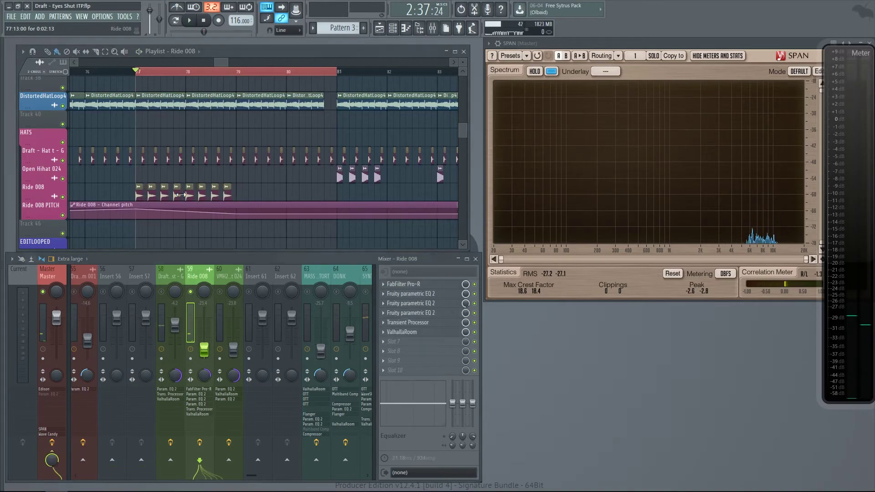
double_click(182, 197)
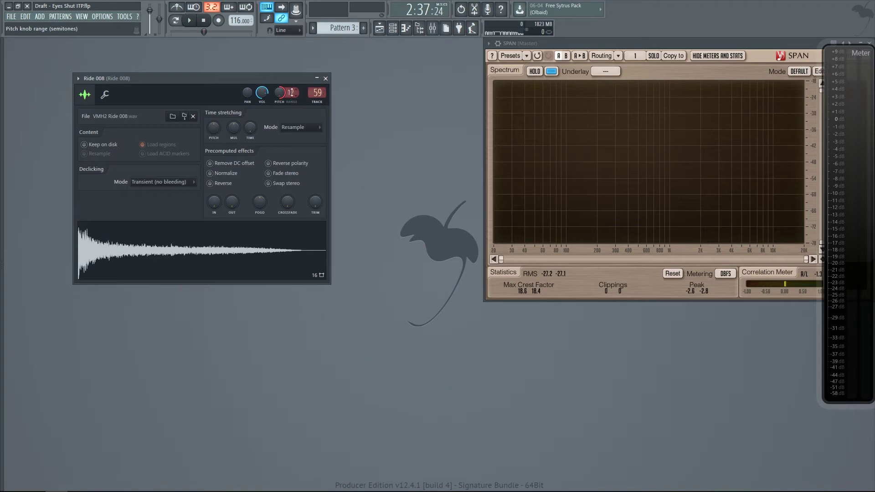
key("space")
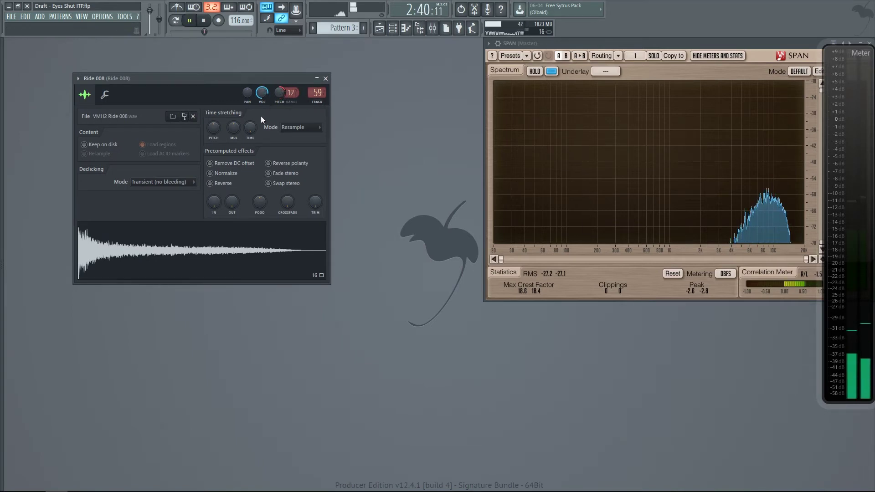
key("space")
key("F5")
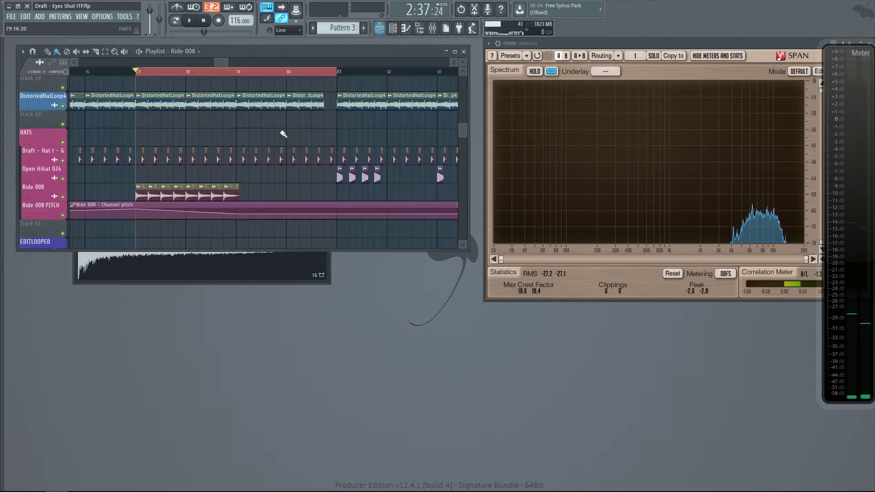
key("F9")
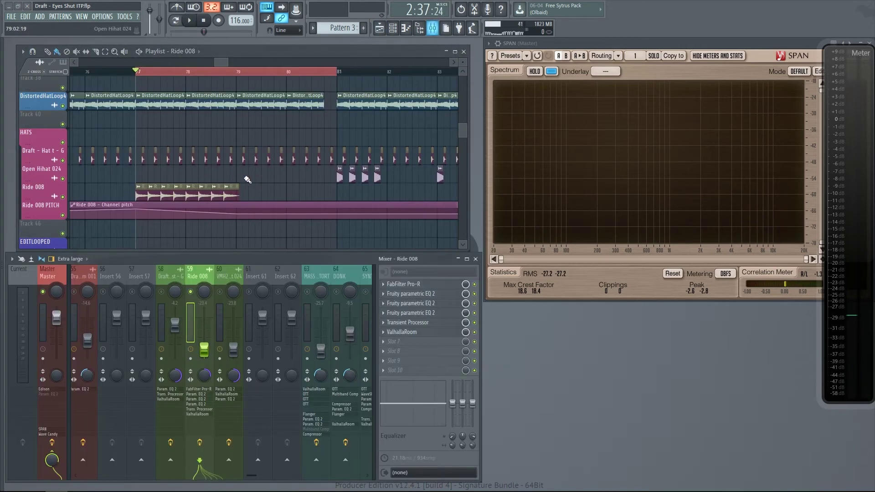
Step: Clear the loop selection, solo the Open Hihat 024 mixer track, and audition its clips from bar 81
left_click(348, 73, "ctrl")
left_click(352, 182)
left_click(220, 292)
key("space")
left_click(337, 72)
scroll(398, 152, "up", 2)
scroll(397, 151, "up", 3)
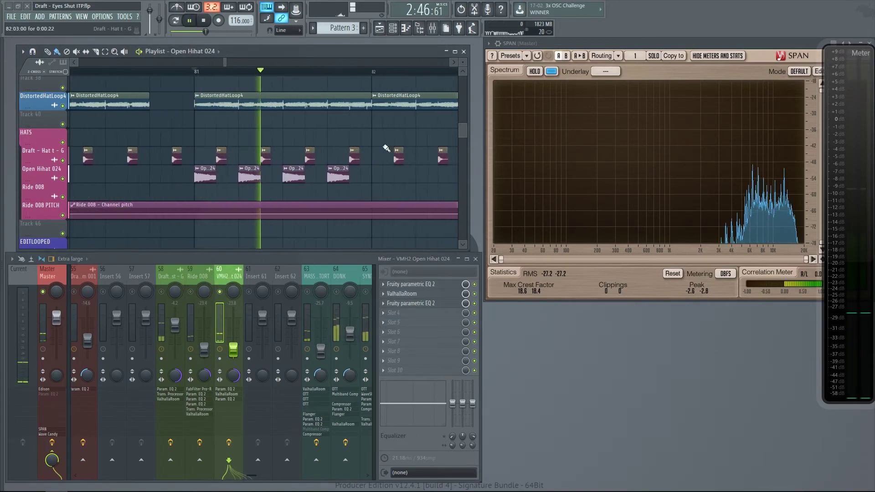
key("space")
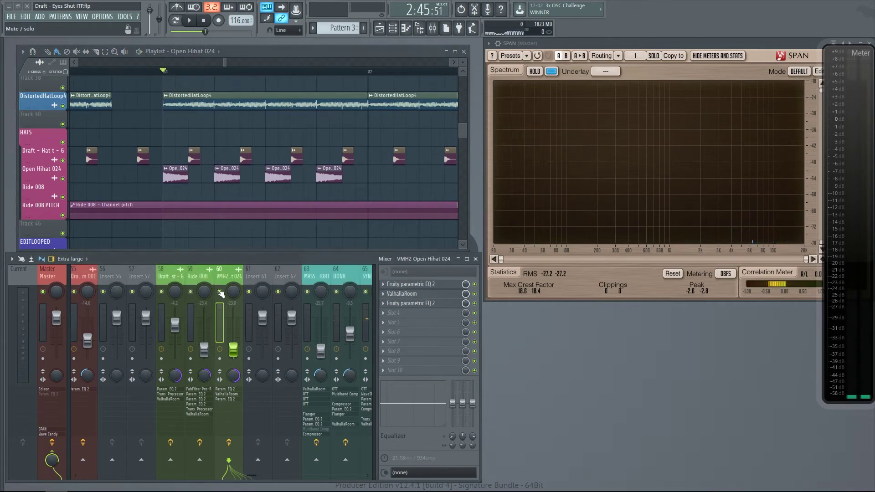
Step: Play the full mix from bar 81 to hear the open hi-hats in context, and stop playback
key("space")
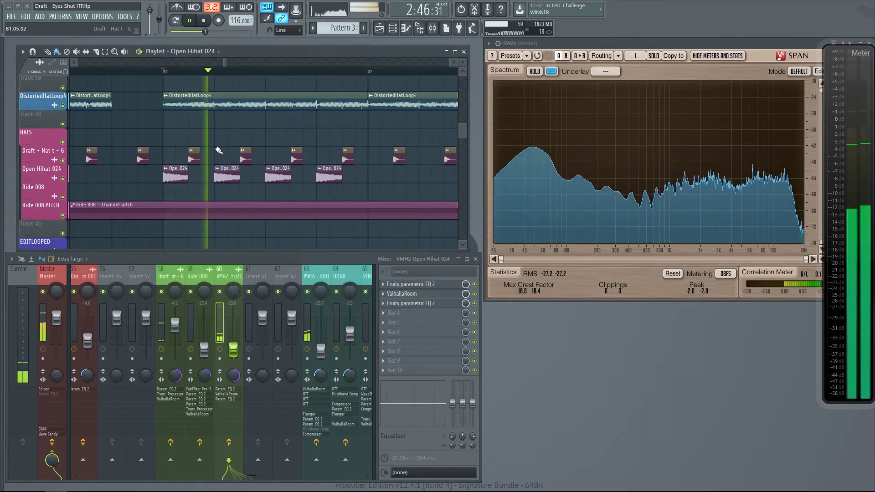
scroll(224, 147, "down", 6)
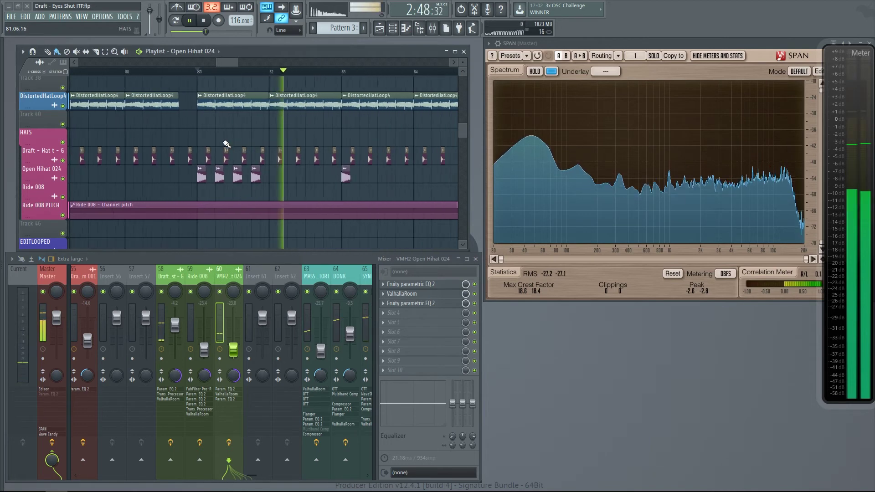
scroll(225, 142, "down", 4)
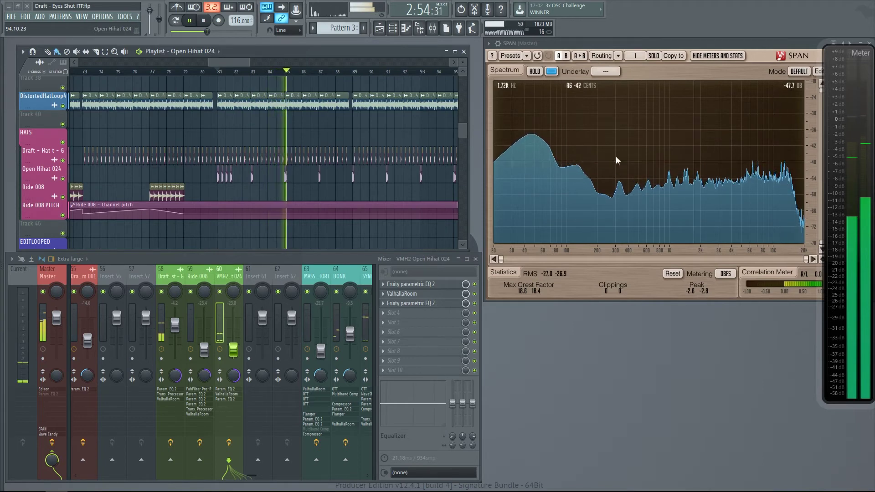
key("space")
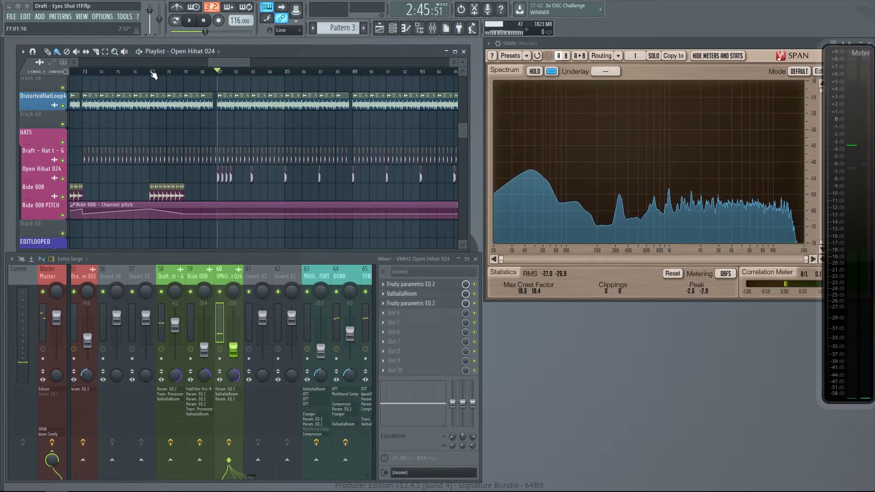
Step: Audition the full mix from bar 71 through the rising Ride 008 pitch automation, and stop playback
left_click(153, 73)
scroll(192, 68, "up", 8)
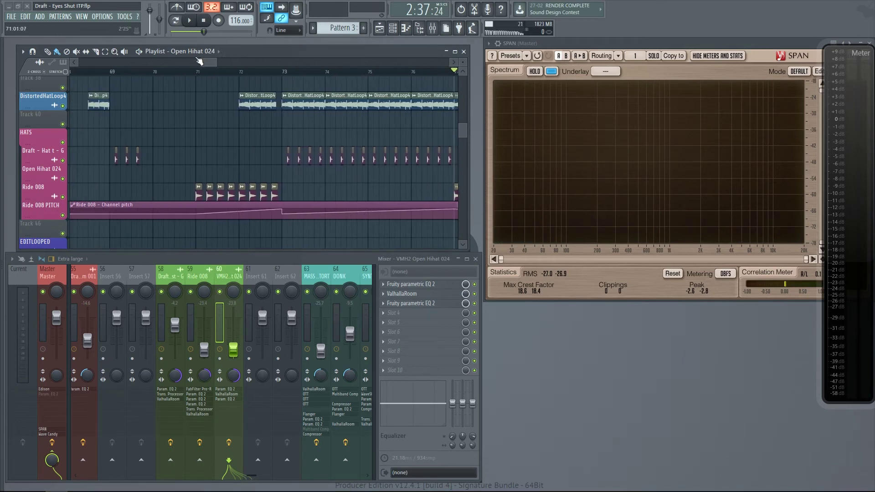
key("space")
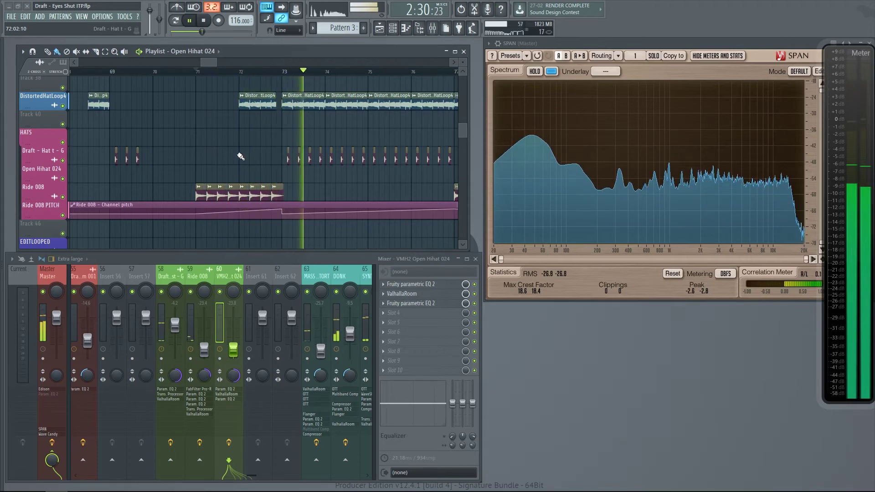
key("space")
Step: Locate the Ride 008 clips in the song's first section and audition the full mix from bar 25
scroll(369, 186, "down", 10)
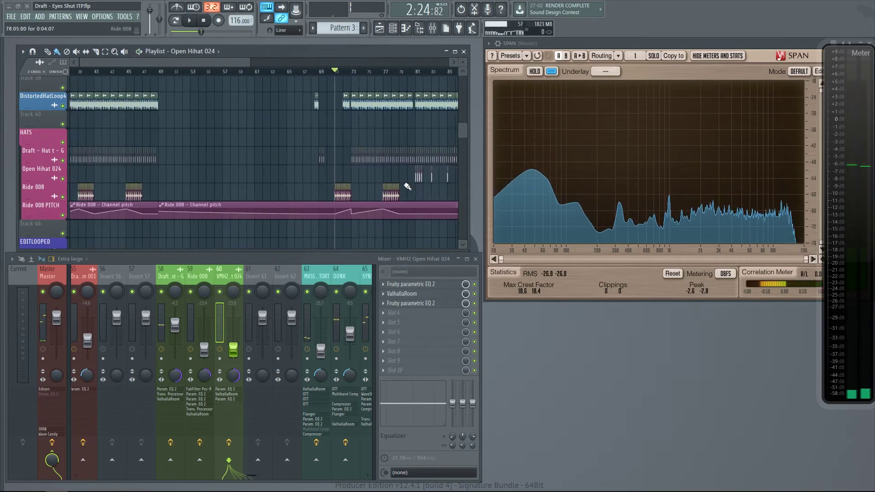
scroll(274, 182, "down", 1)
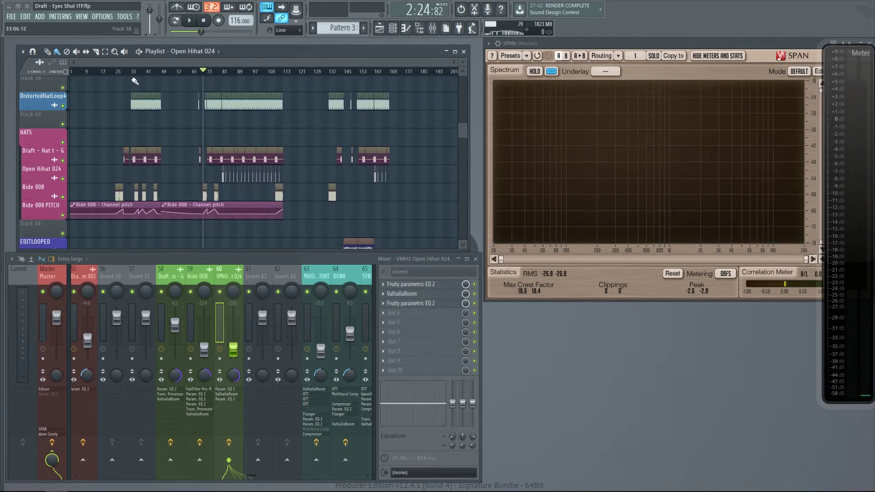
scroll(114, 102, "up", 6)
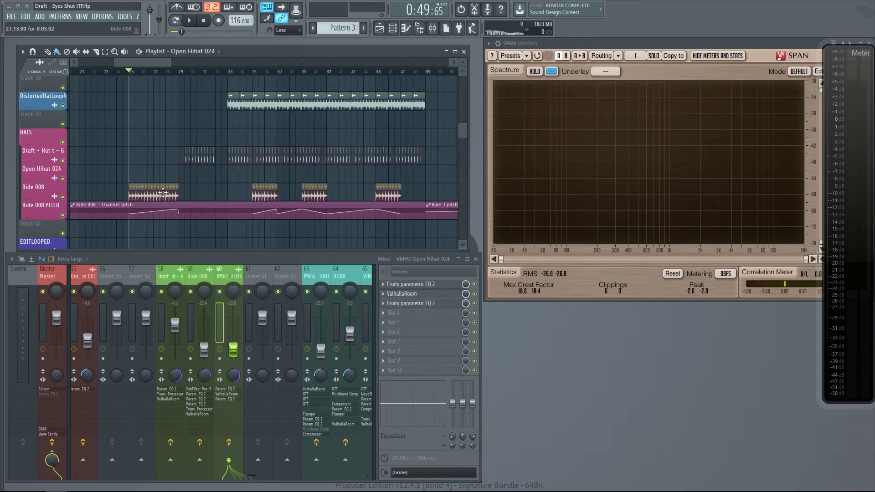
key("space")
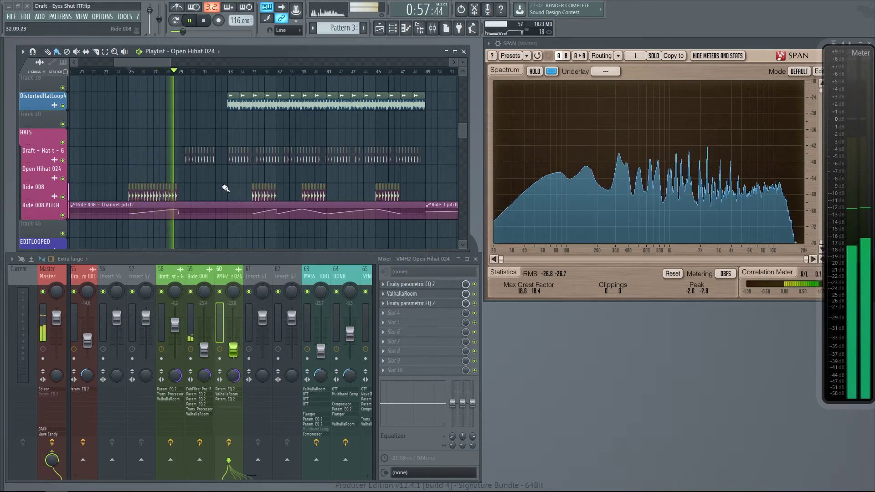
key("space")
Step: Examine the kick clips from bar 25, bring the kick and clap mixer tracks into view, and audition the passage
scroll(168, 158, "up", 15)
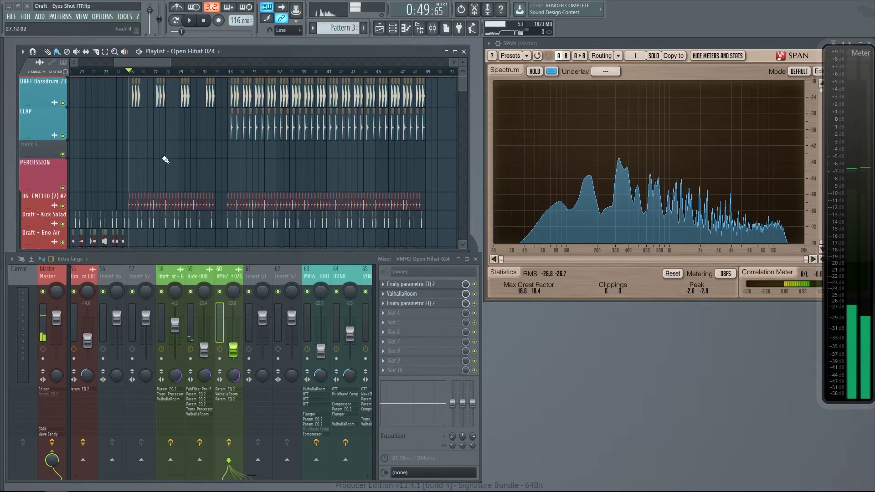
scroll(129, 149, "up", 8)
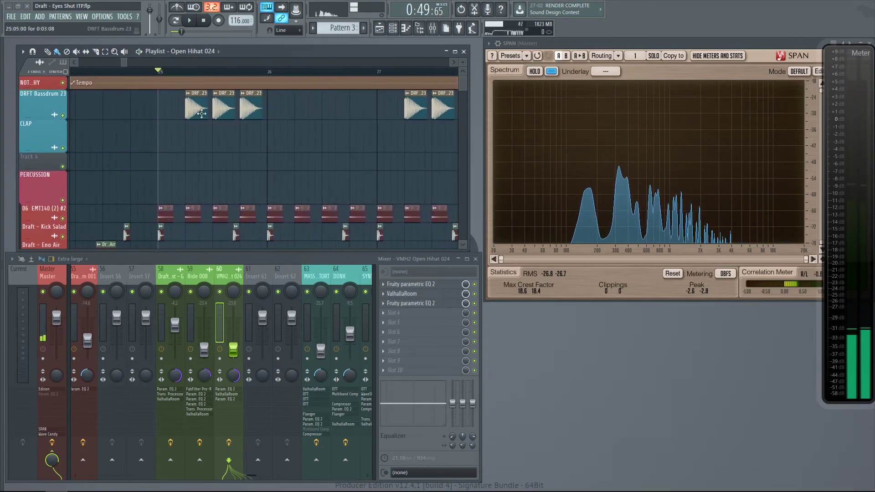
scroll(284, 135, "down", 8)
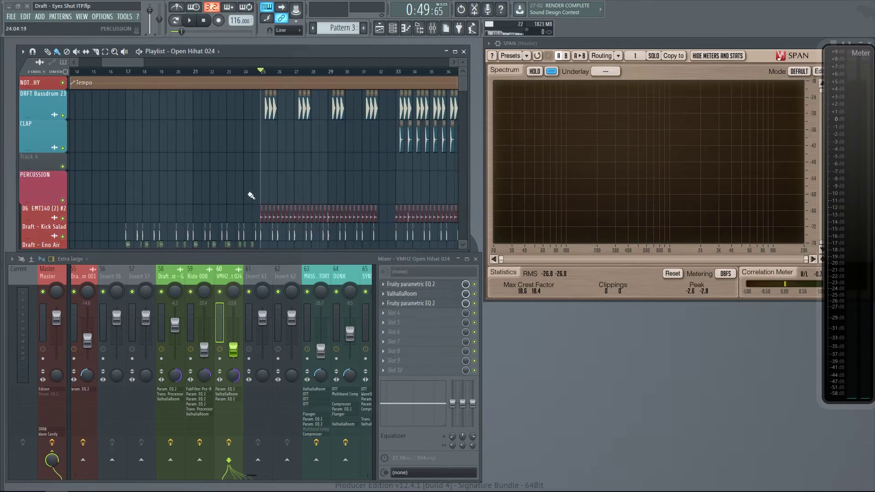
left_click_drag(250, 475, 141, 476)
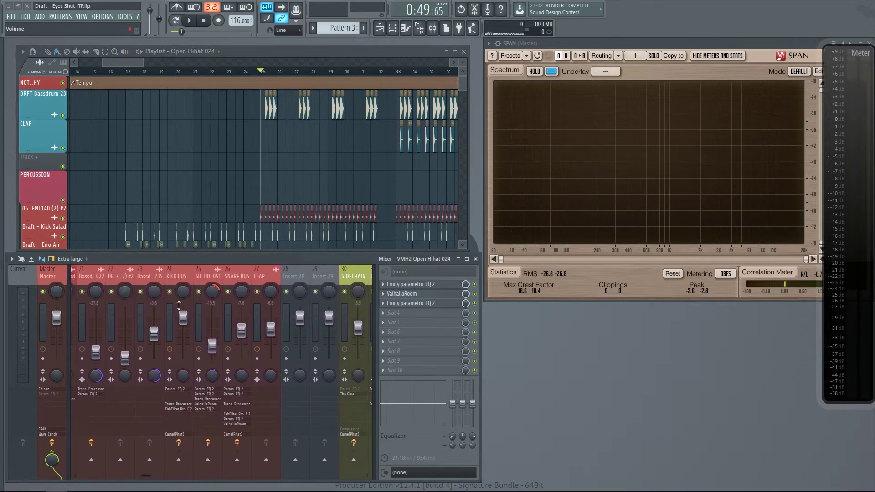
scroll(282, 143, "up", 5)
key("space")
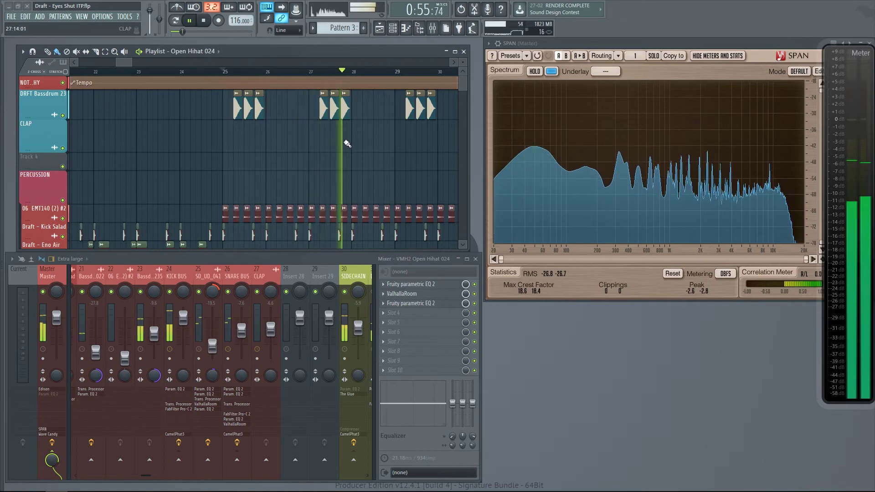
key("space")
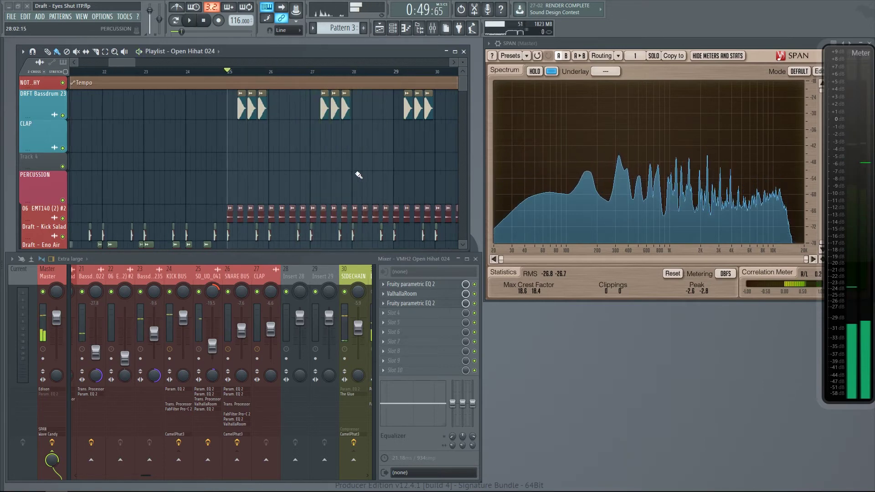
Step: Examine how the kick, clap and percussion clips are arranged across the song, ending at the clap clips around bar 34
scroll(360, 168, "down", 5, "ctrl")
scroll(360, 165, "up", 5, "ctrl")
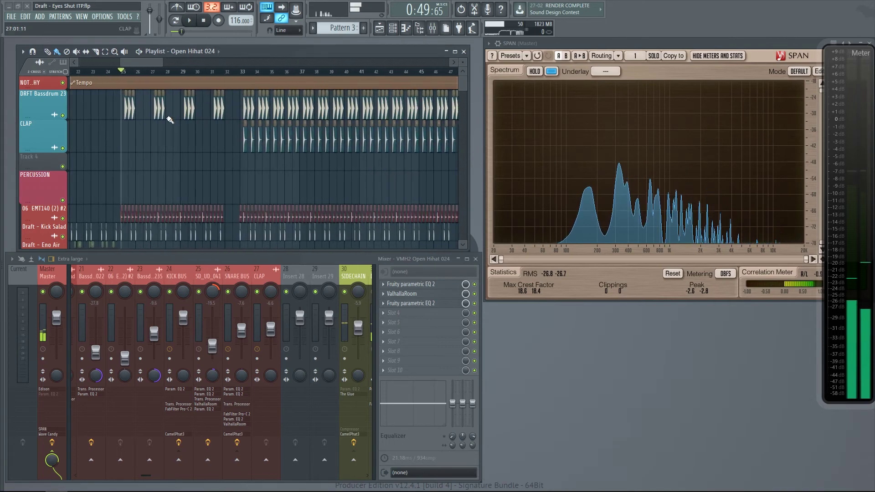
scroll(246, 107, "down", 6, "ctrl")
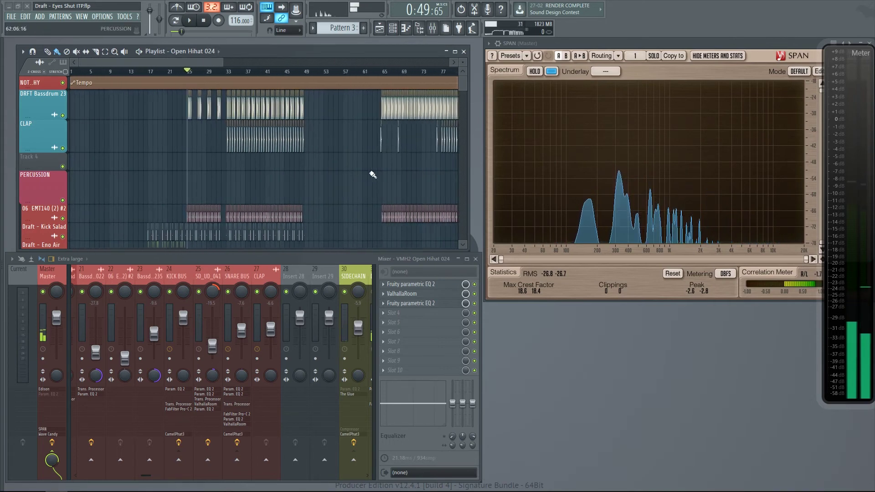
scroll(396, 189, "down", 3, "ctrl")
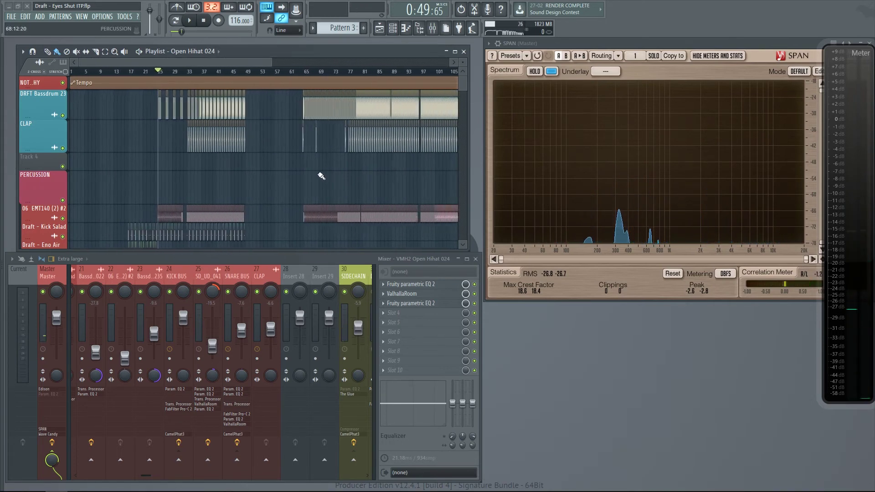
scroll(301, 173, "down", 1)
scroll(255, 164, "down", 3)
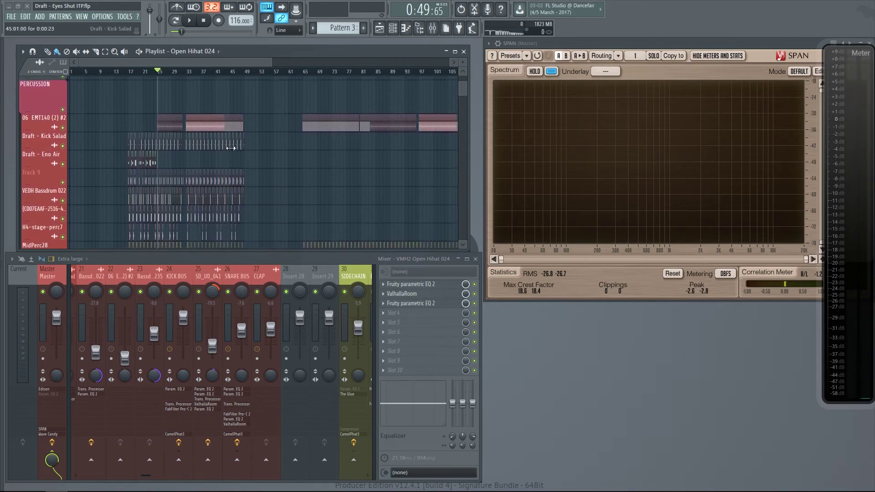
scroll(223, 128, "up", 4)
scroll(217, 106, "up", 14, "ctrl")
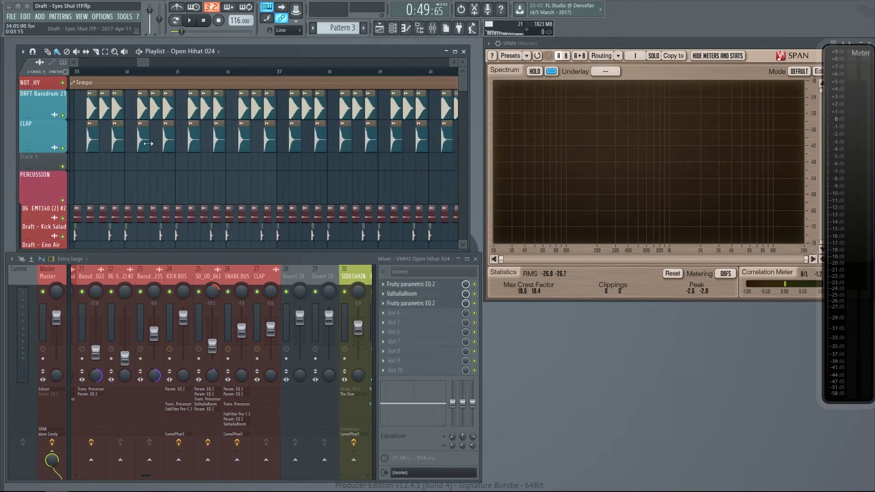
Step: Open the CLAP channel's sample settings, hide the playlist and mixer, and audition the clap sample several times
double_click(143, 142)
key("F5")
key("F9")
left_click_drag(217, 169, 257, 93)
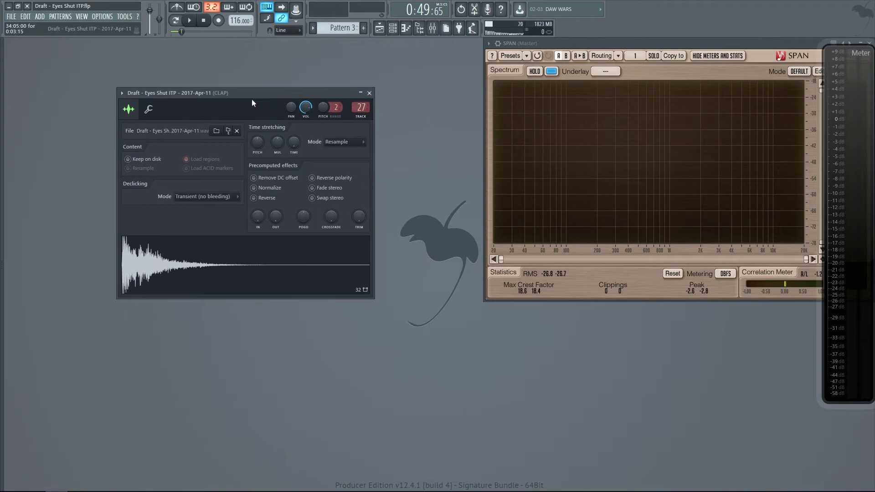
left_click(156, 272)
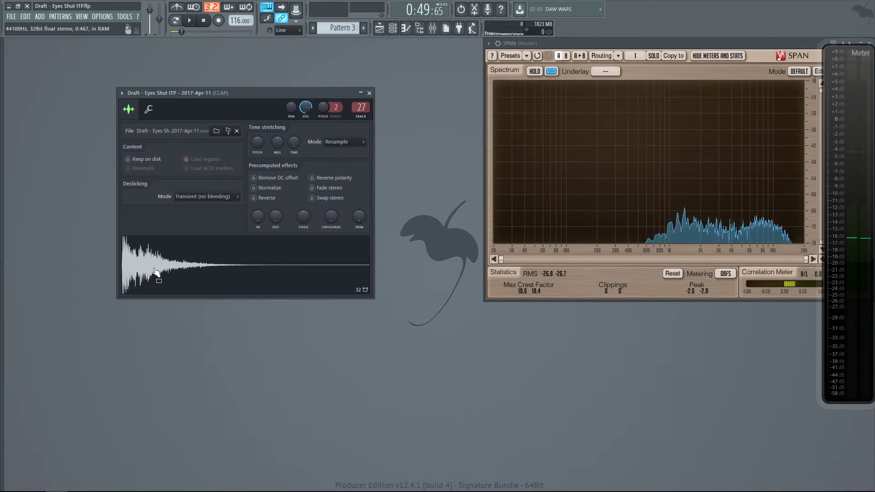
left_click(165, 272)
left_click(166, 273)
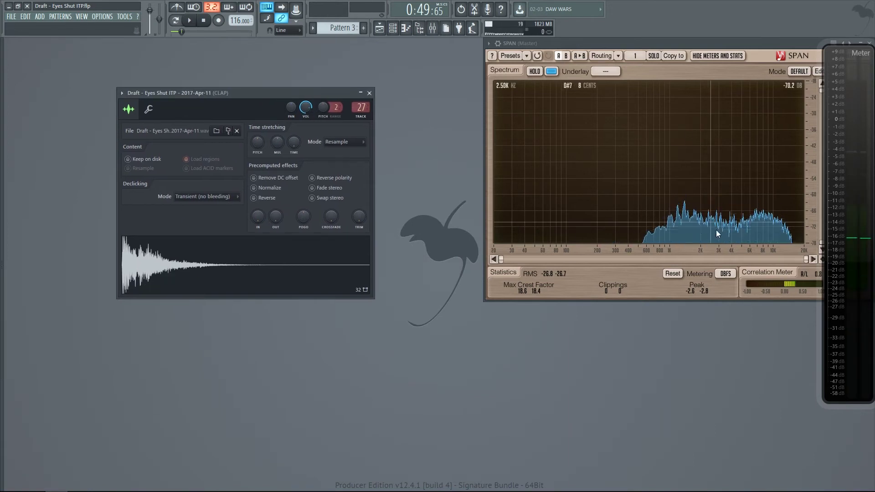
Step: Open the sample settings of the DRFT Bassdrum 23 kick clip from the playlist and audition the kick sample several times
left_click(369, 93)
key("F9")
key("F5")
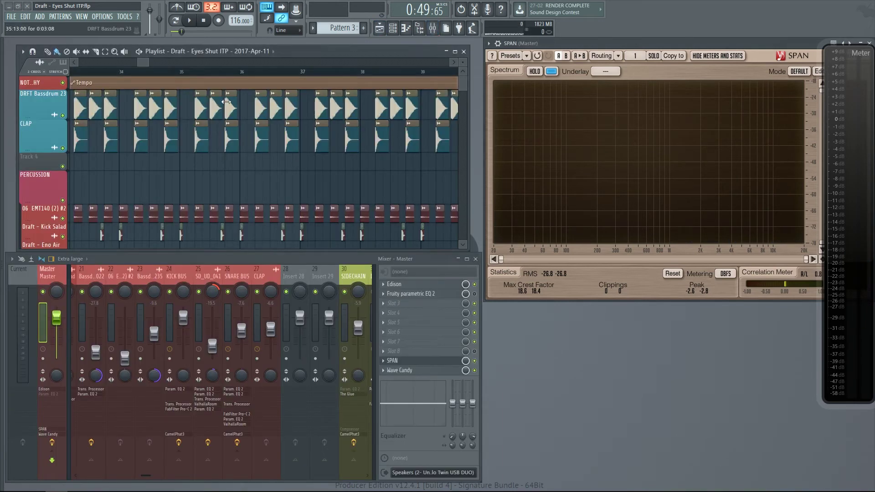
double_click(226, 102)
key("F5")
key("F9")
left_click_drag(331, 121, 125, 79)
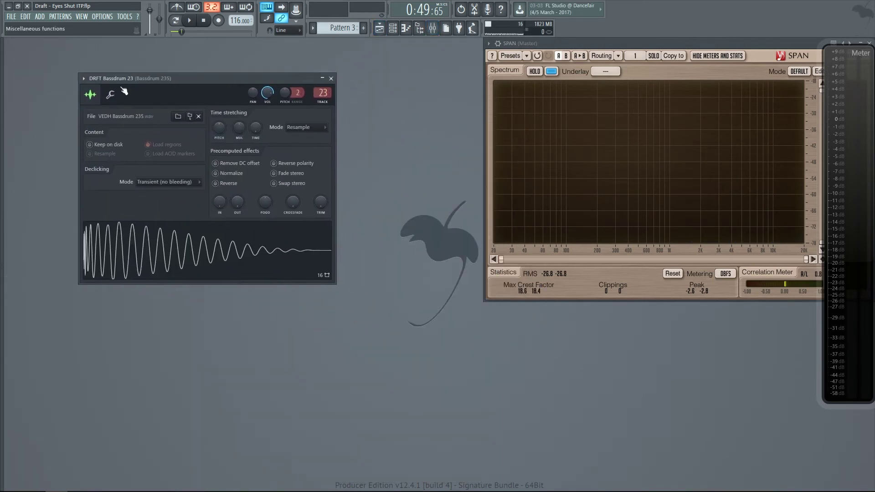
left_click(173, 252)
left_click(173, 251)
left_click(173, 251)
left_click(331, 79)
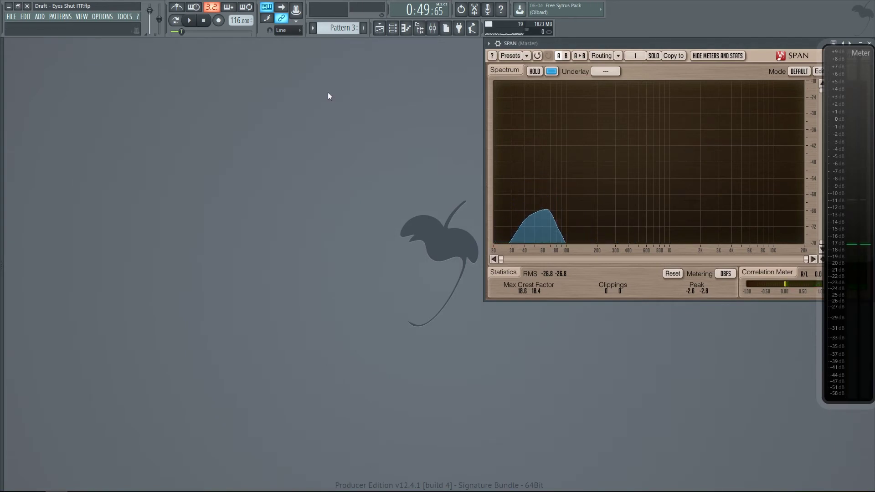
Step: Bring back the playlist and mixer, and audition the full mix from around bar 65
key("F5")
key("F9")
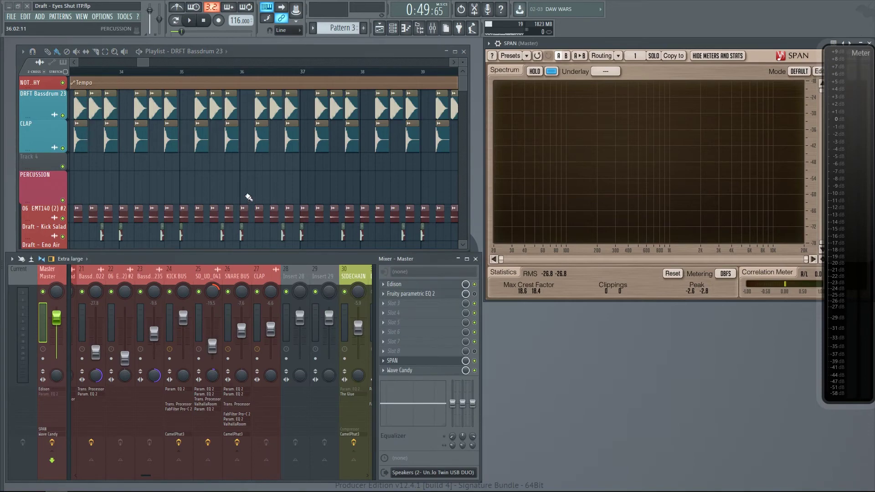
scroll(248, 197, "down", 10)
left_click(193, 72)
scroll(215, 179, "up", 8)
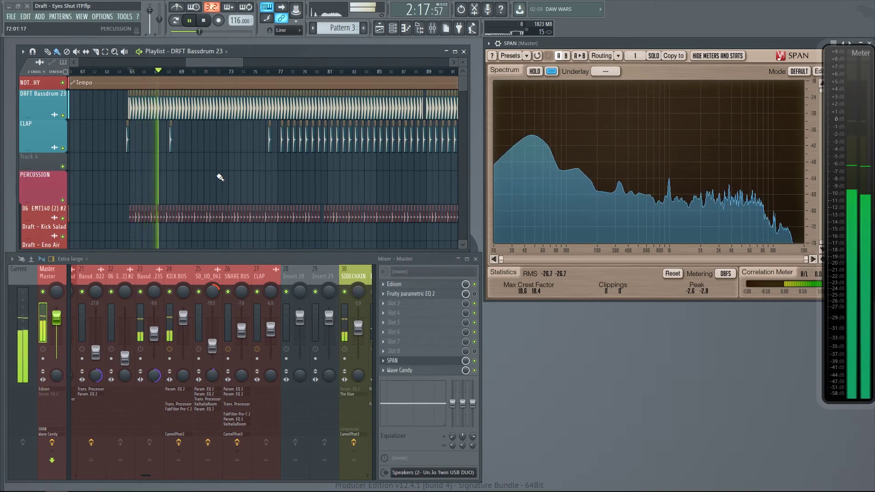
key("space")
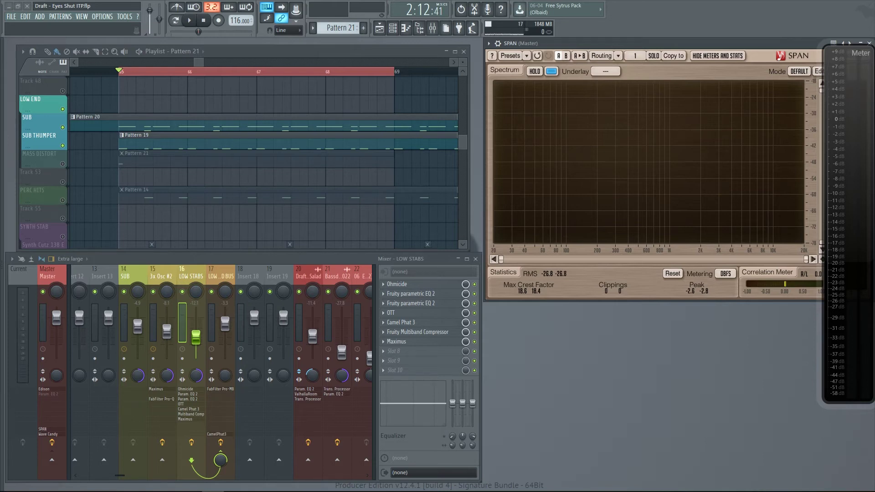
Step: Audition the low-end tracks from bar 65 and inspect the oscillator settings of the 3xOsc #2 and 3xOsc #3 channels
key("space")
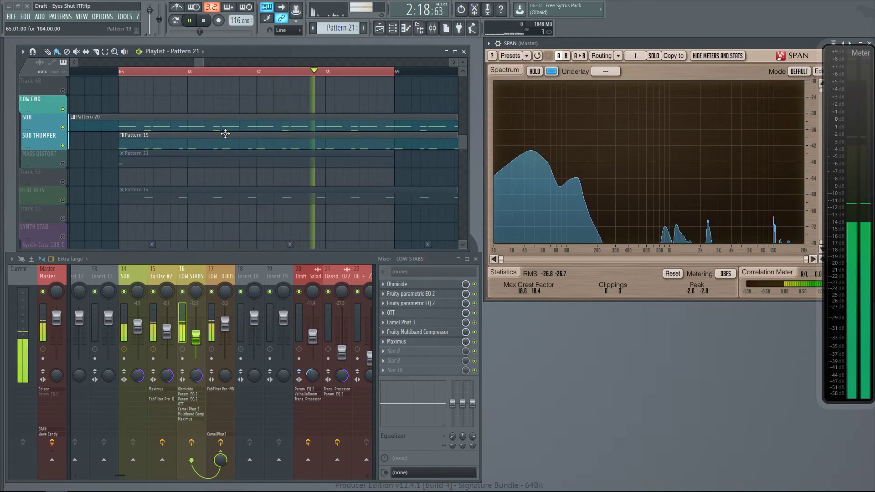
key("space")
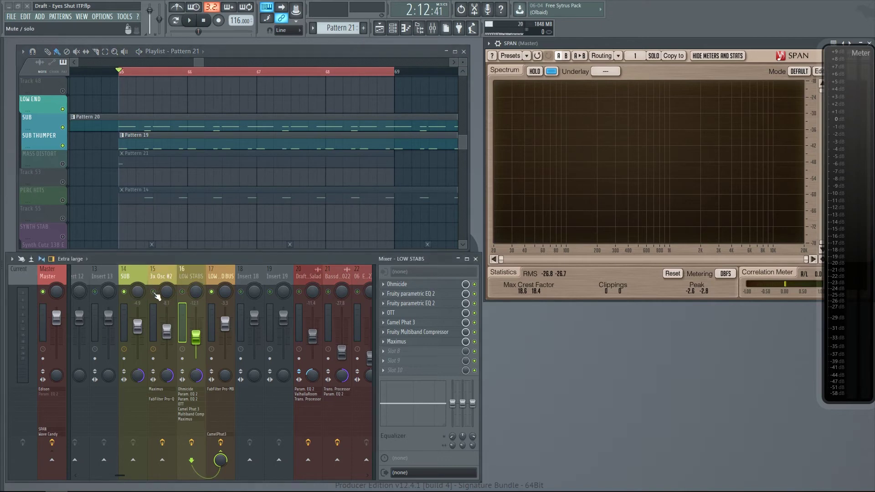
double_click(152, 127)
left_click(809, 99)
key("F6")
key("F5")
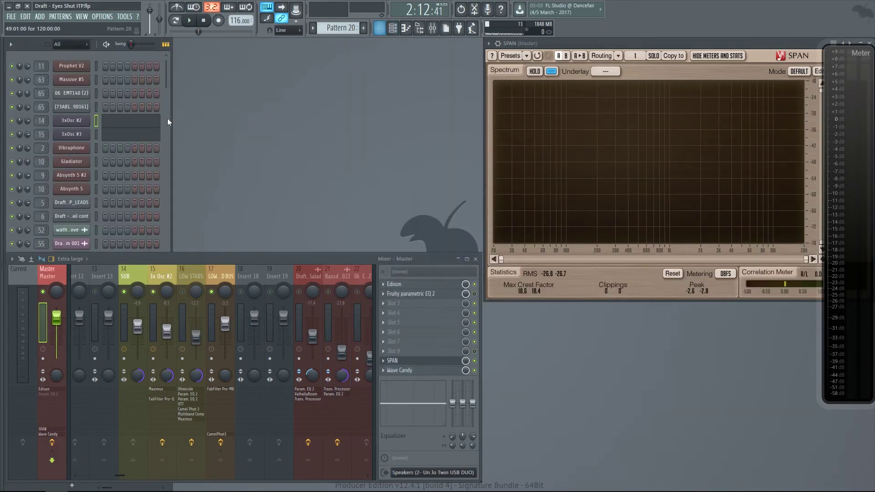
key("F9")
left_click(87, 121)
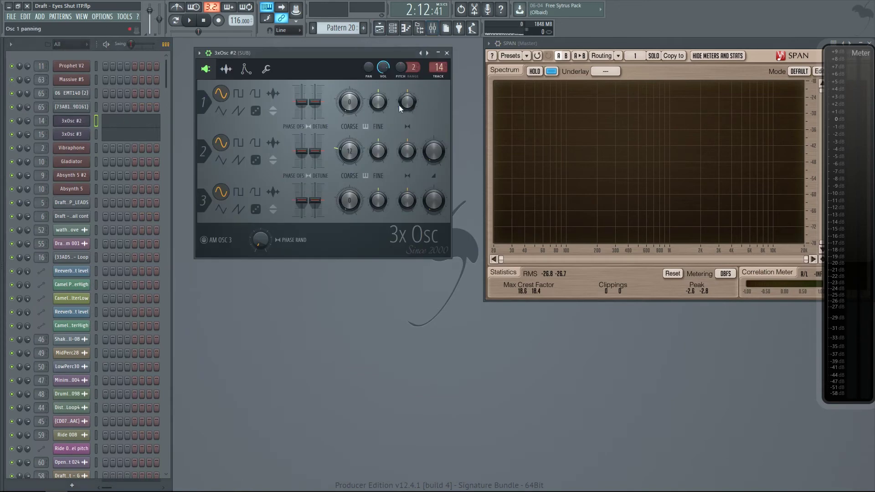
left_click(82, 134)
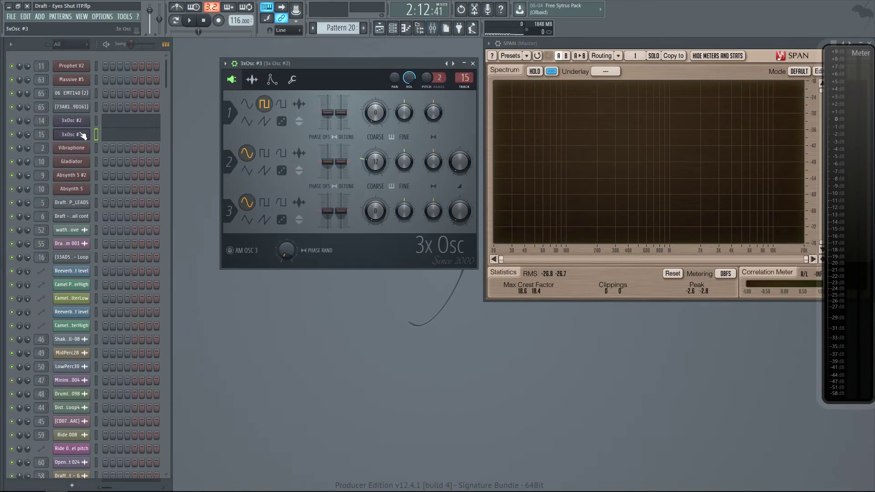
left_click(473, 63)
Step: Bring back the playlist and mixer, and examine the routing and effects of the SUB and 3x Osc #2 mixer tracks
key("F6")
key("F5")
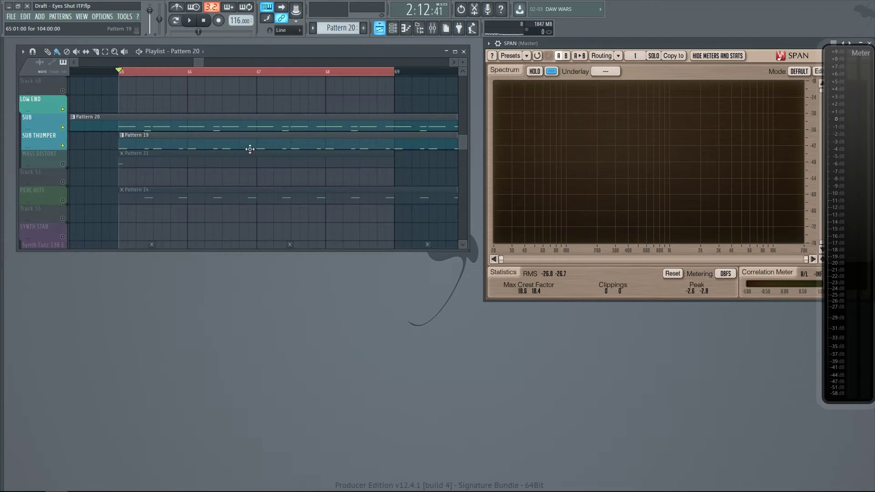
key("F9")
left_click(130, 274)
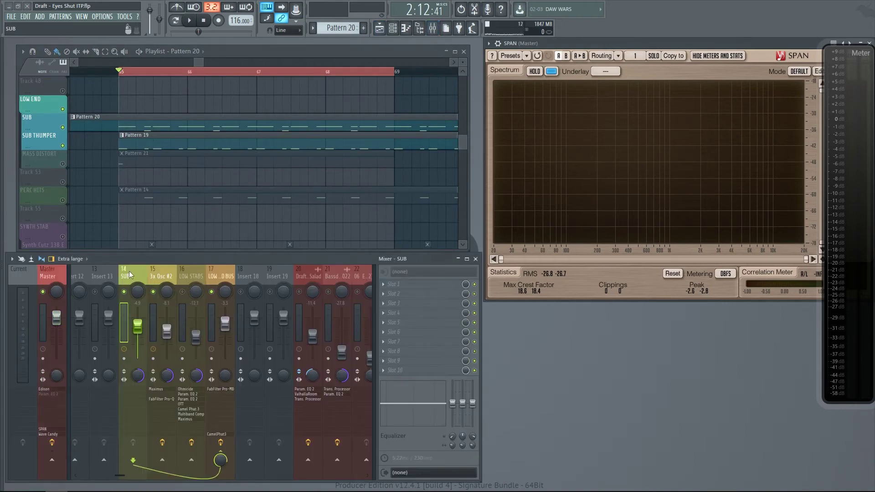
left_click(159, 273)
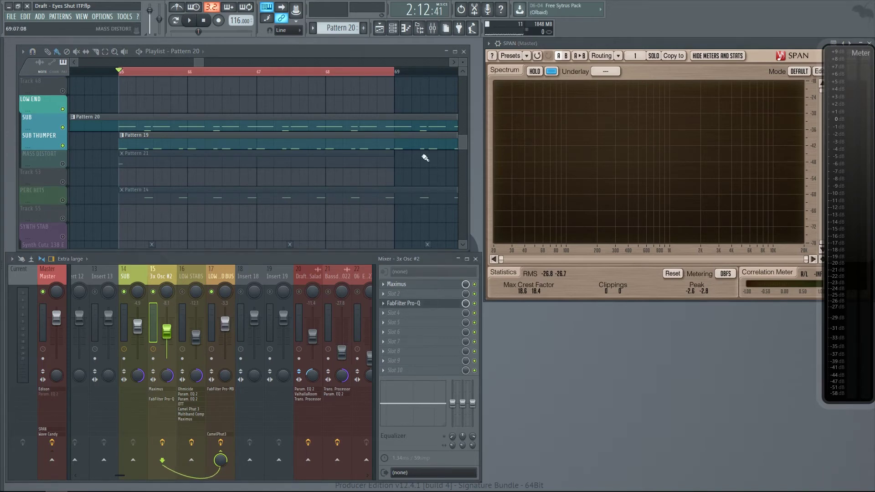
Step: Hide the playlist and mixer and inspect the filter curve in the 3x Osc #2 track's FabFilter Pro-Q, closing it when done
key("F5")
key("F9")
left_click_drag(287, 132, 330, 111)
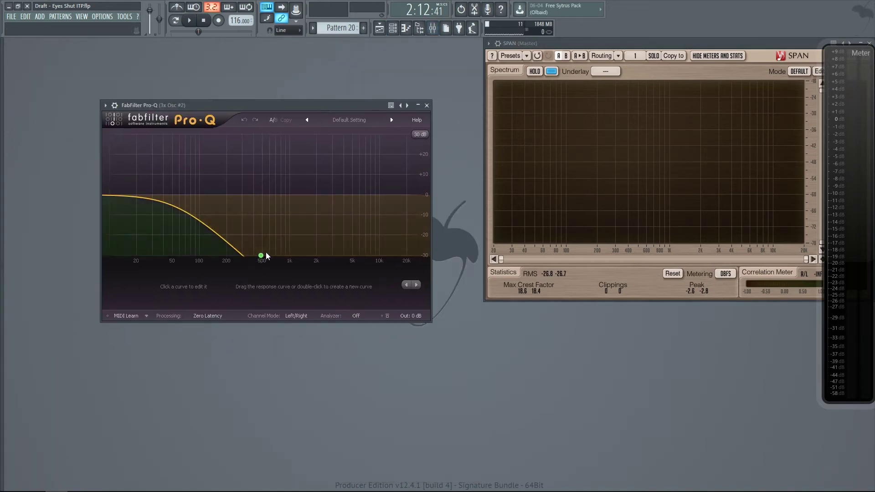
left_click(427, 106)
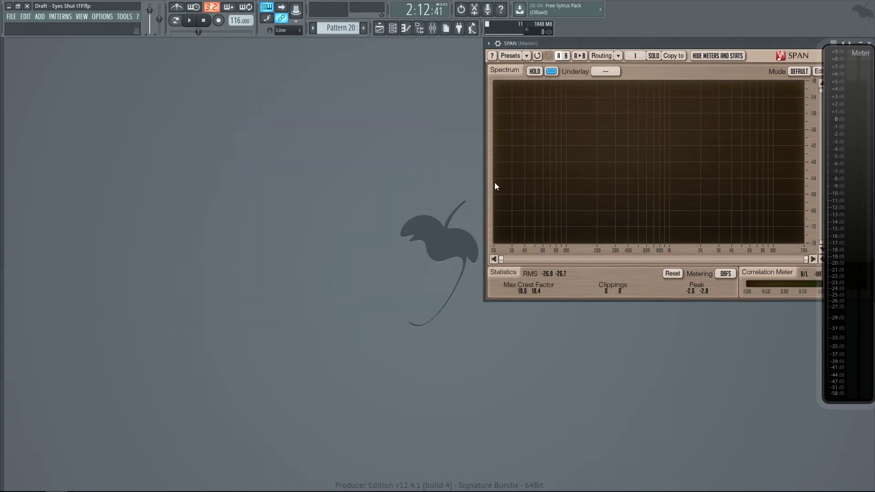
Step: Audition the SUB and 3x Osc #2 layers together from bar 65 while watching the spectrum, with the playlist and mixer back in view
key("space")
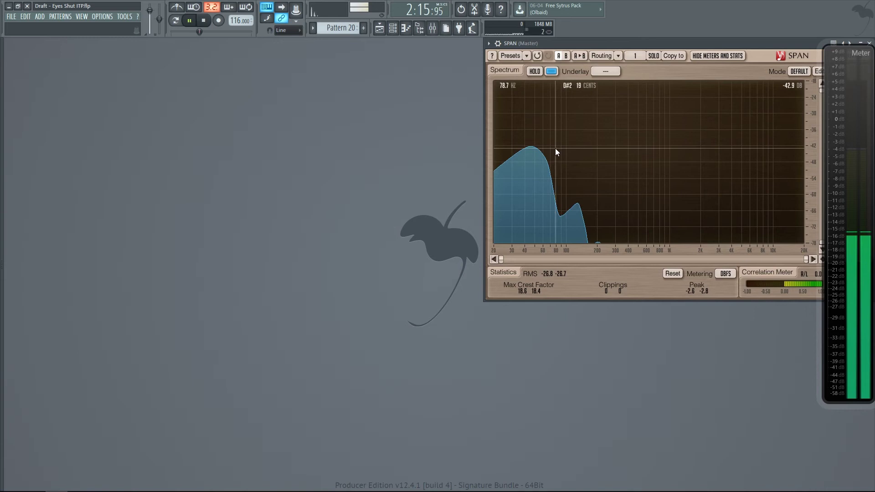
key("F5")
key("F9")
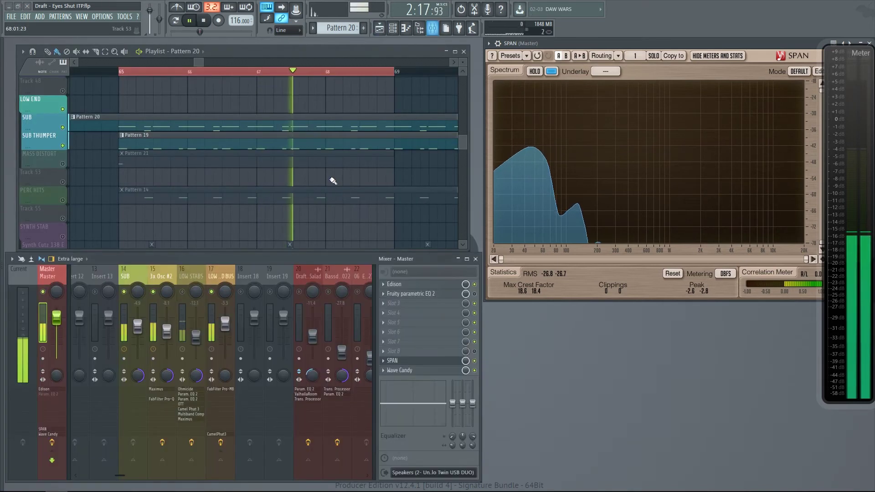
scroll(229, 182, "down", 6)
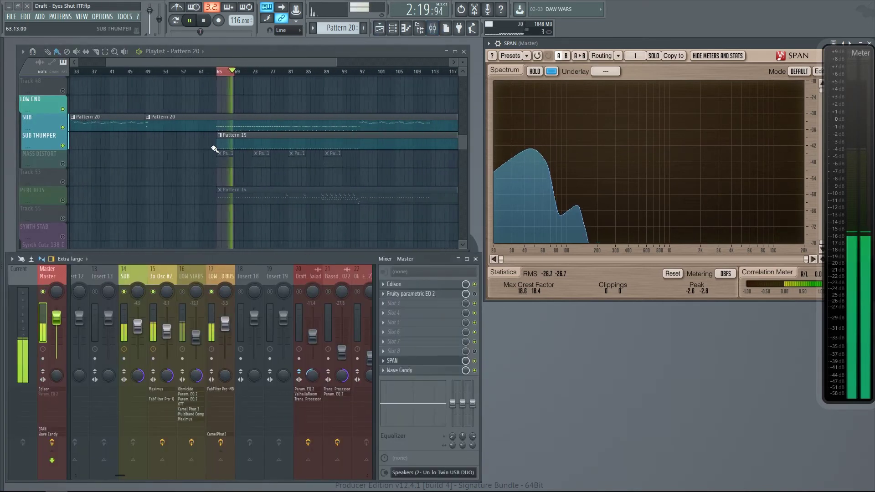
key("space")
Step: Audition the sub part of the earlier section from bar 33 and bring the clips around bar 65 into view
left_click(125, 73)
key("space")
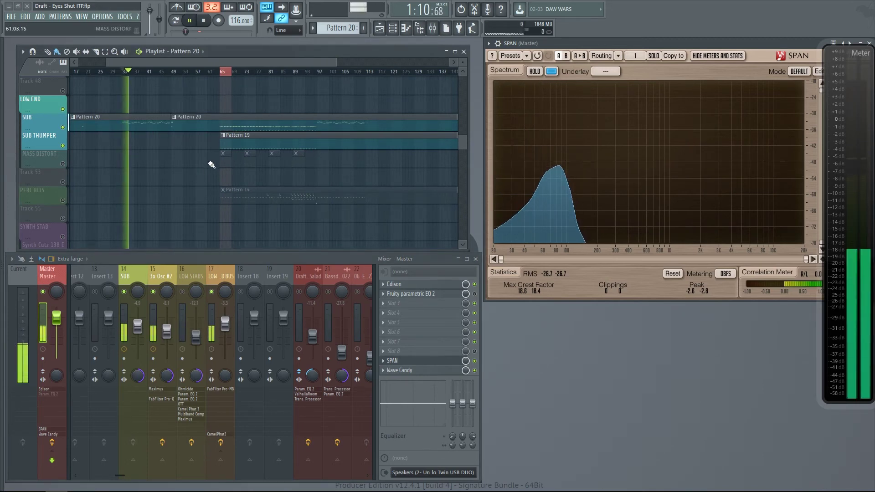
scroll(229, 171, "up", 3)
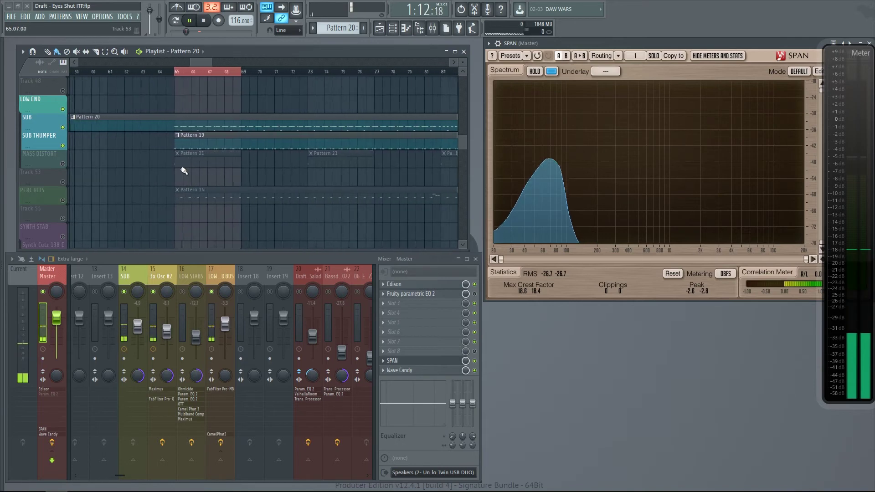
scroll(162, 86, "up", 3)
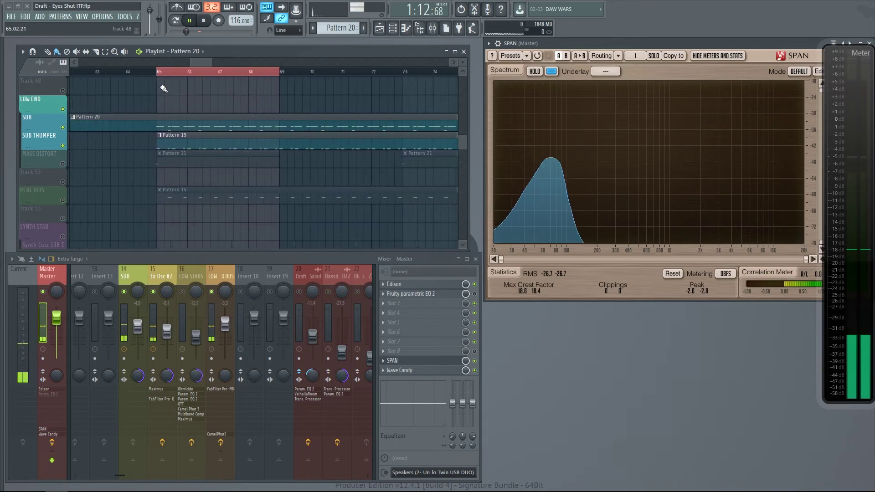
key("space")
Step: Audition the LOW STABS track on its own from bar 65
scroll(170, 85, "up", 2)
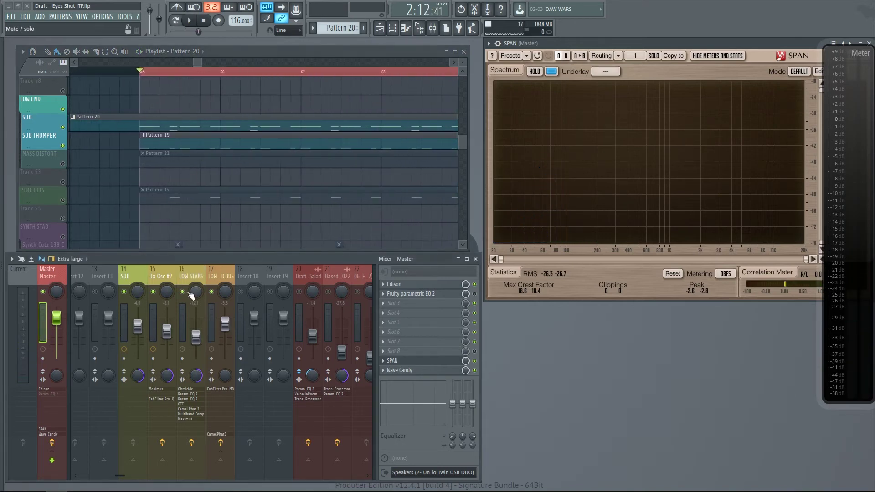
key("space")
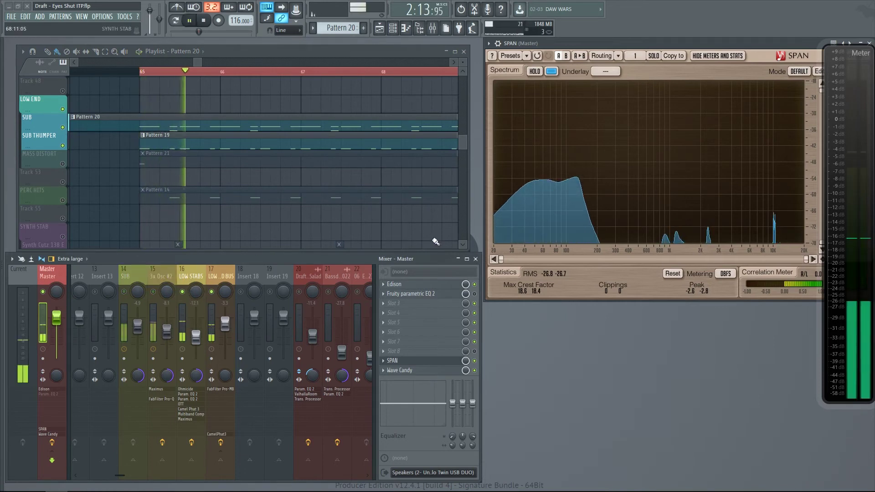
key("space")
Step: Find the channel used by Pattern 19, open its looped sample settings, and audition the low stab sound
double_click(200, 143)
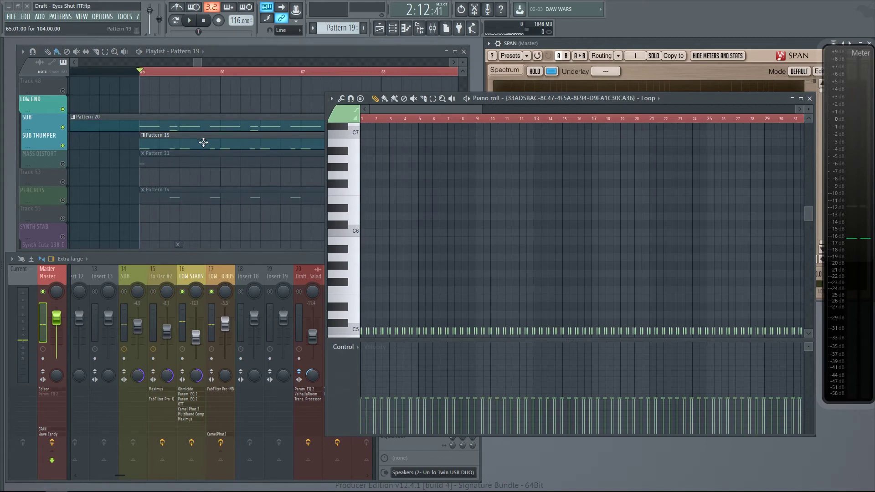
left_click(809, 98)
key("F12")
key("F6")
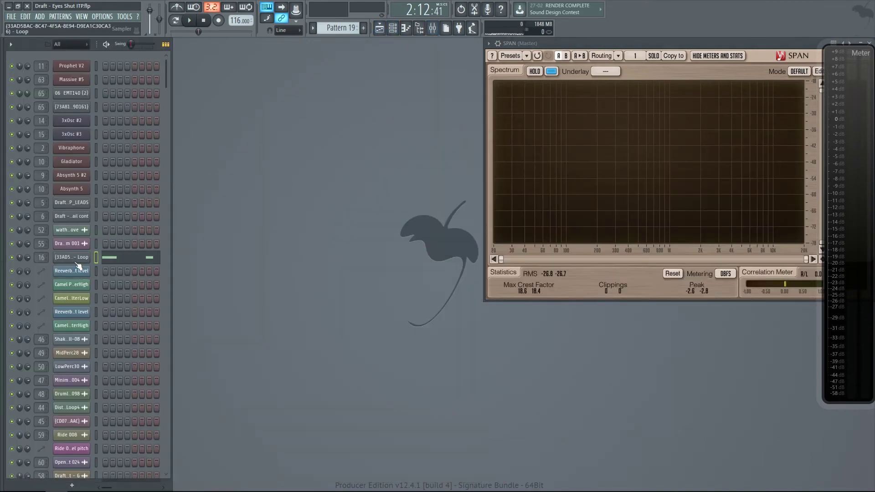
left_click(73, 258)
key("F6")
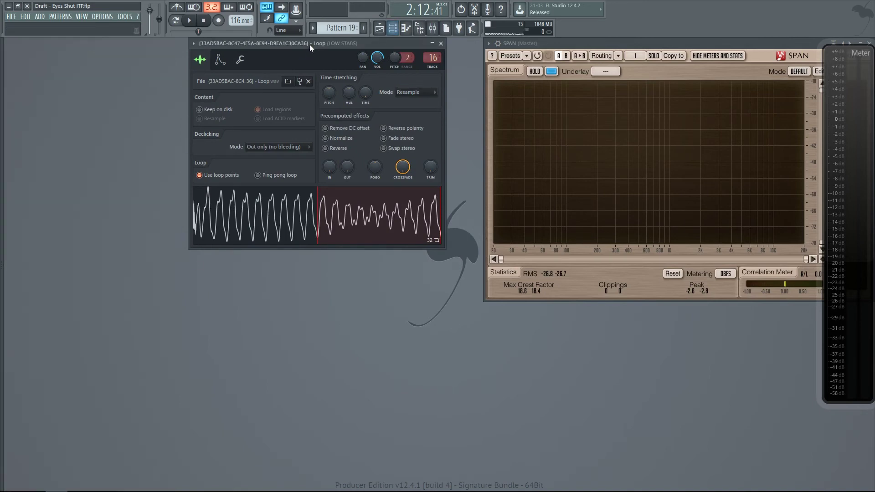
left_click_drag(310, 45, 238, 68)
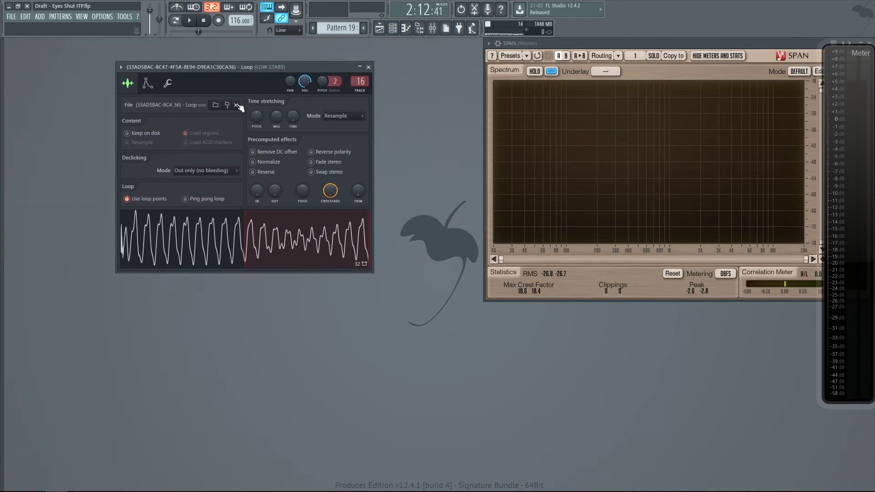
left_click(242, 244)
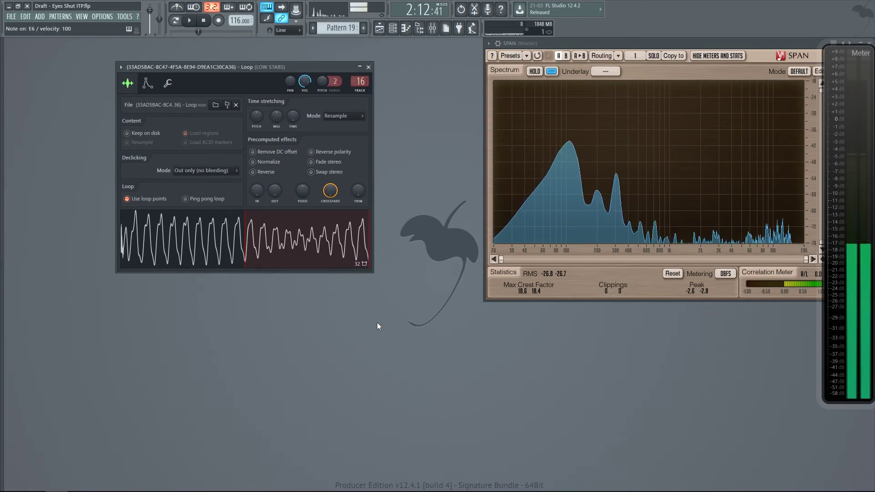
left_click(368, 67)
Step: Bring back the mixer and playlist, and audition the SUB, 3x Osc #2 and LOW STABS layers together from bar 65
key("F9")
key("F5")
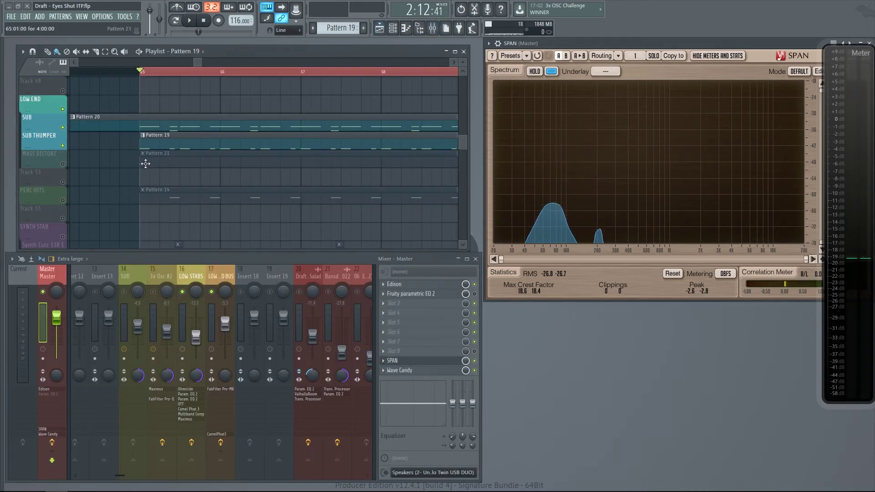
key("space")
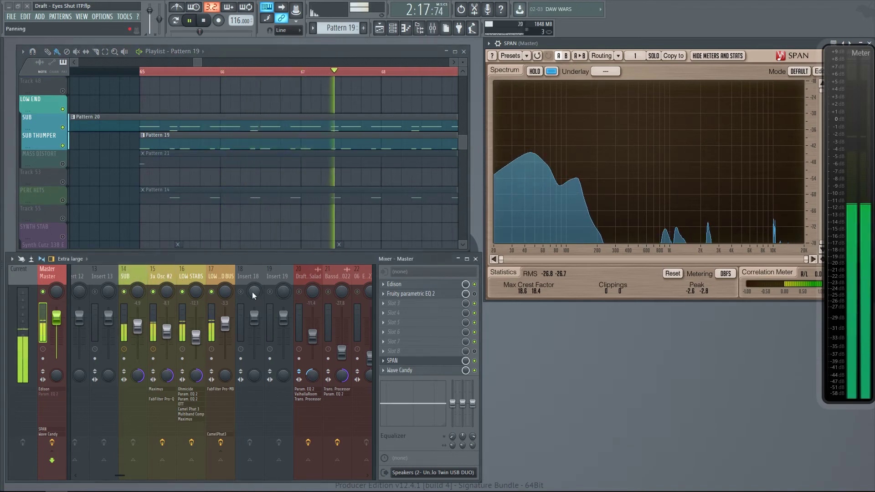
key("space")
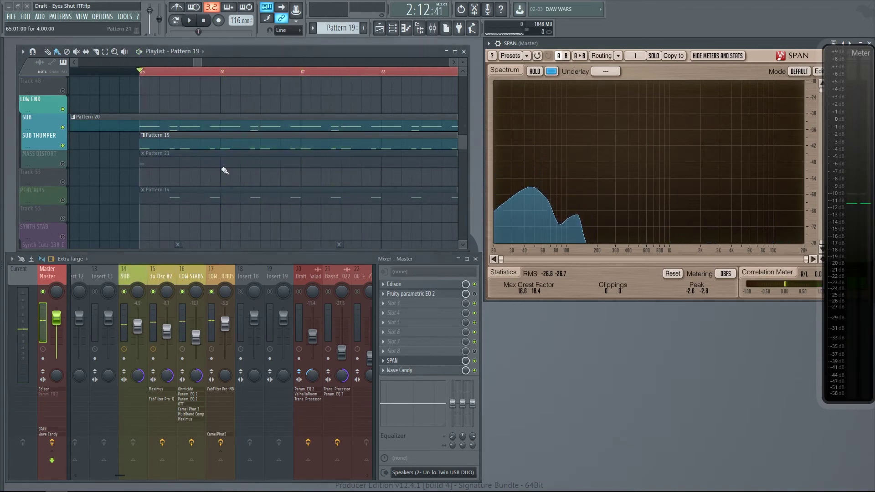
Step: Open the FabFilter Pro-MB on the LOW END BUS and show its processing and side-chain connection settings
left_click(225, 278)
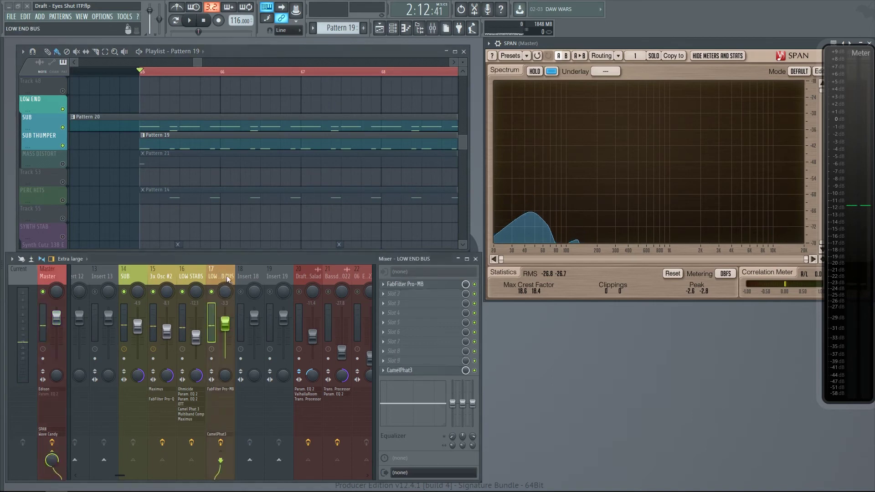
left_click(386, 285)
key("F5")
key("F9")
left_click_drag(399, 68, 205, 67)
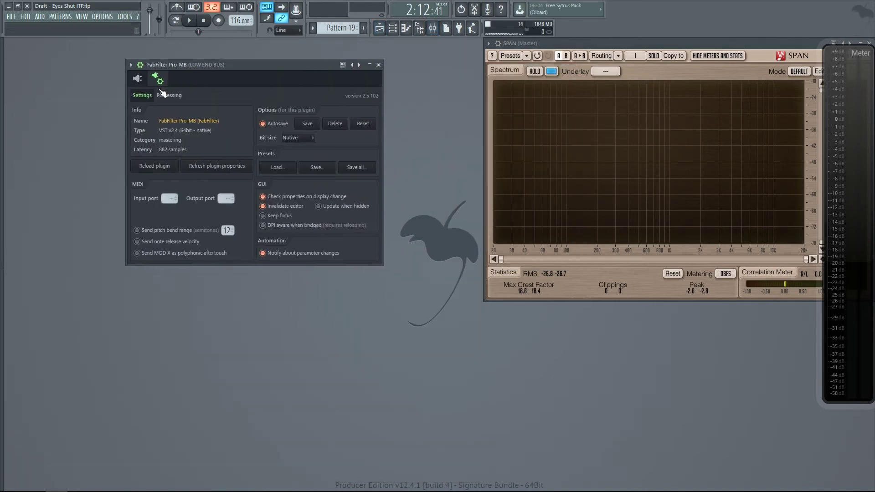
left_click(164, 94)
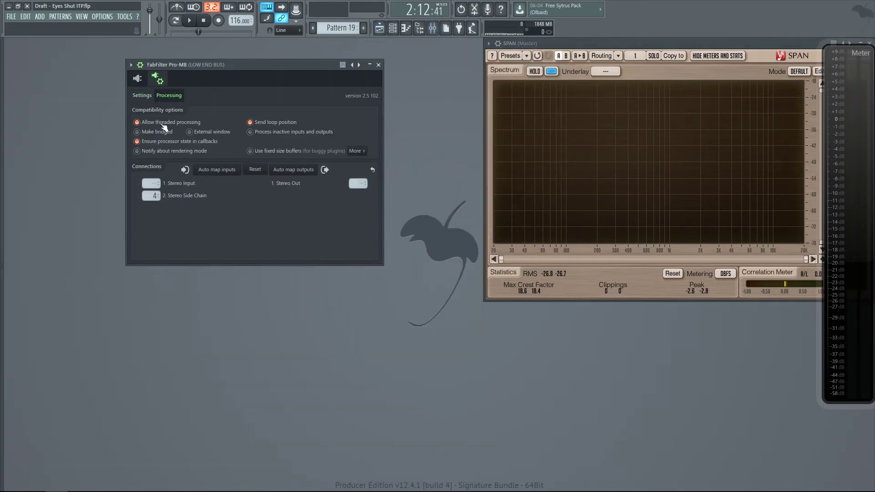
Step: Watch the LOW END BUS FabFilter Pro-MB's multiband display during playback and close the plugin
left_click(137, 80)
key("space")
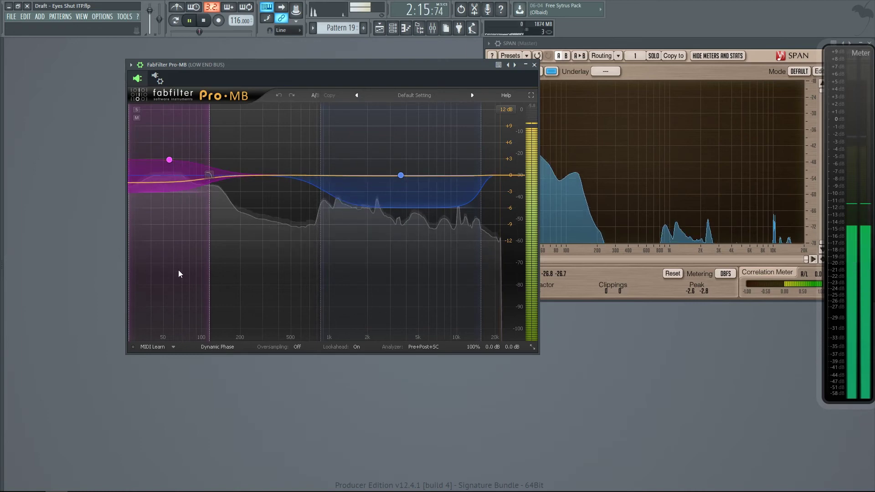
left_click(534, 64)
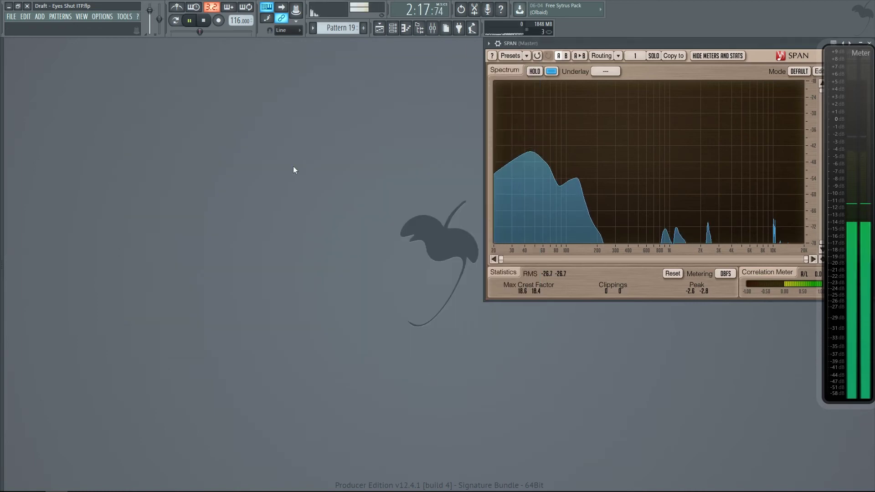
Step: Bring back the playlist and mixer, re-enable all playlist tracks, and audition the low end with the full mix from bar 65
key("F5")
key("F9")
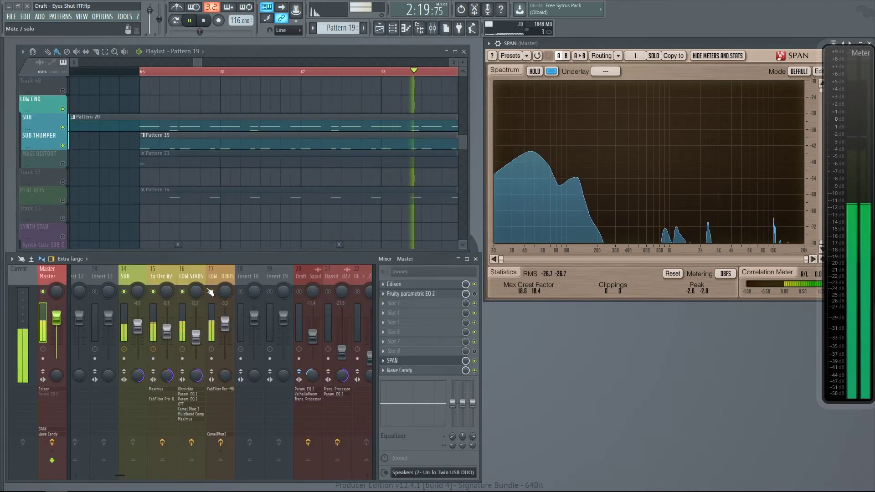
right_click(63, 164)
right_click(63, 164)
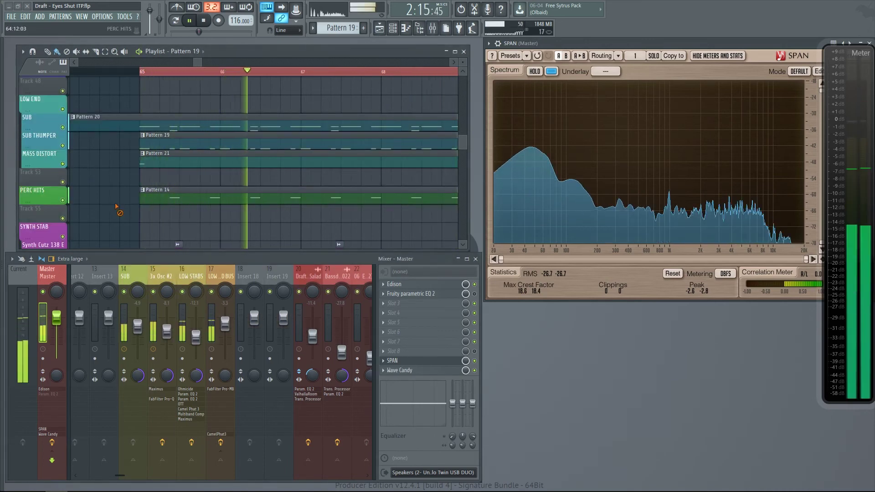
scroll(120, 203, "down", 2)
mouse_move(540, 147)
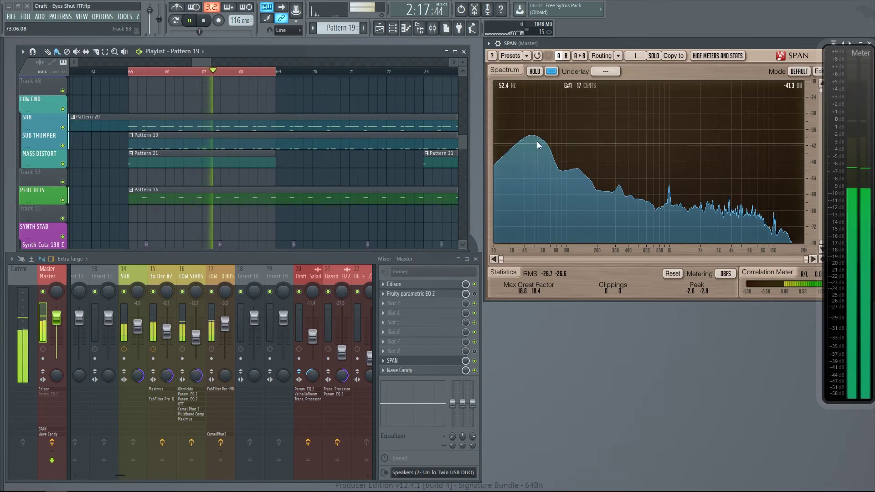
Step: Compare the mix with and without the CLAP and KICK BUS mixer tracks, and stop playback
left_click_drag(114, 477, 142, 476)
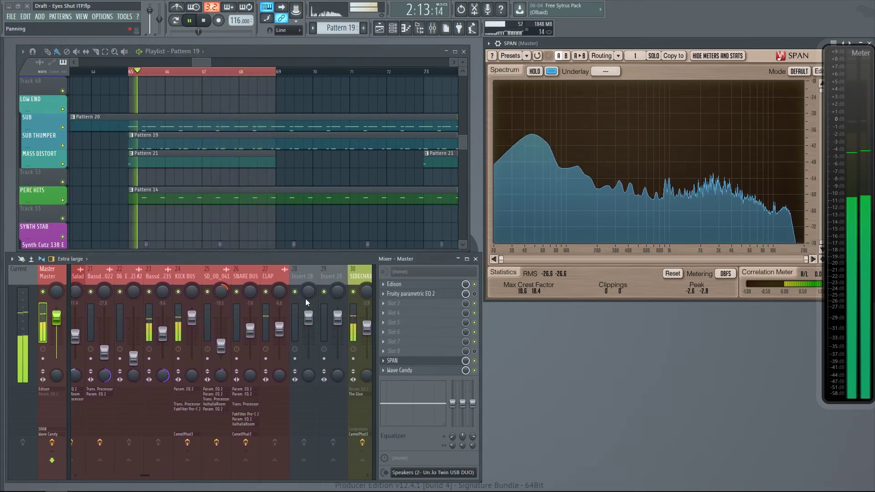
left_click(265, 291)
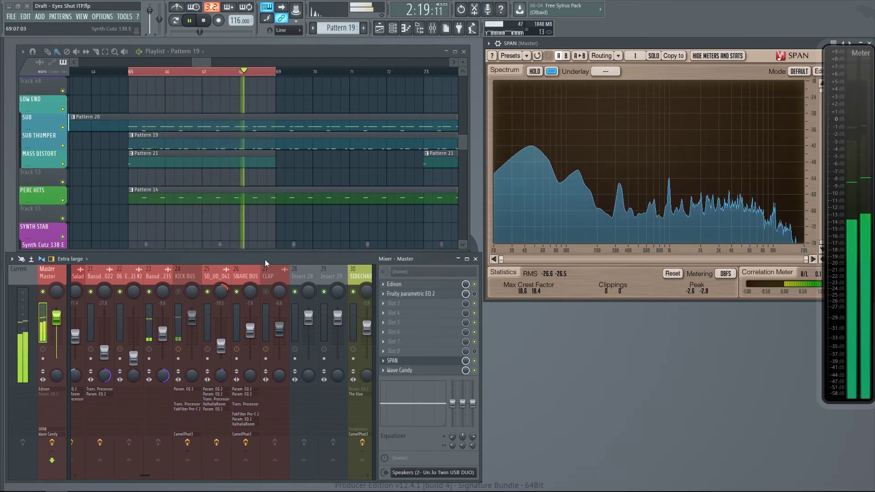
left_click(266, 291)
left_click(179, 291)
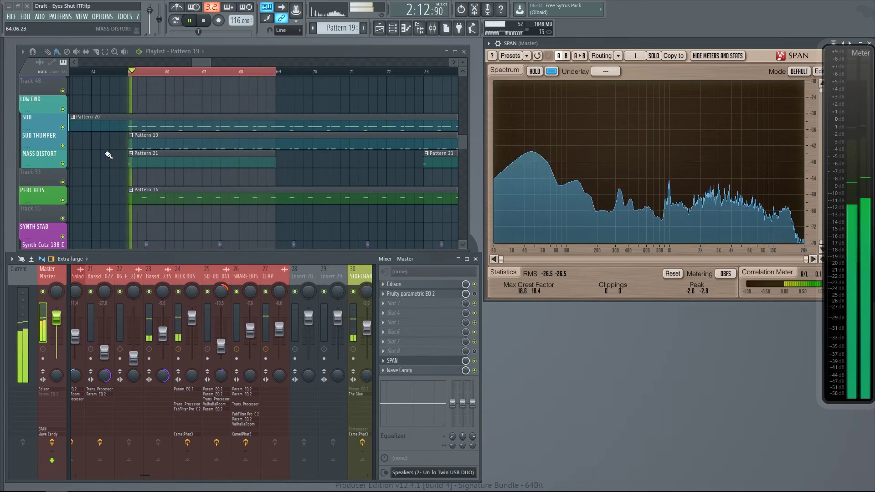
key("space")
Step: Solo the MASS DISTORT playlist track, select its mixer insert to show the effects chain, and audition it from bar 65
scroll(131, 164, "up", 3)
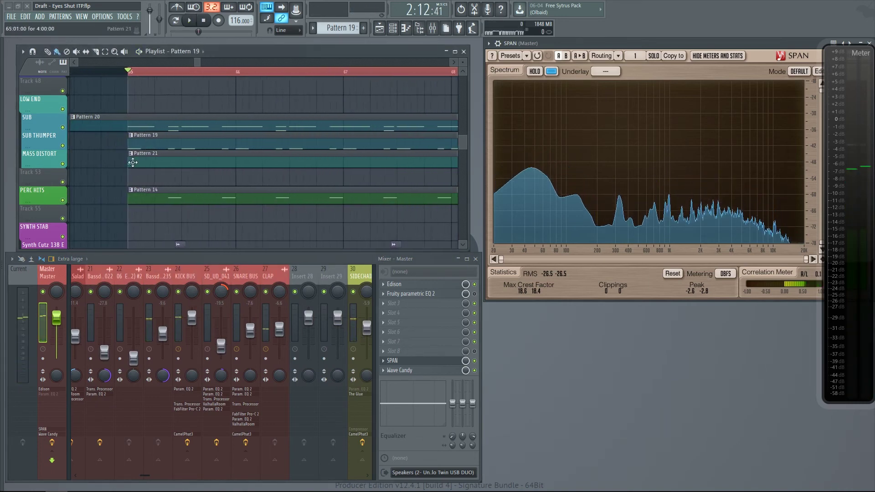
right_click(63, 164)
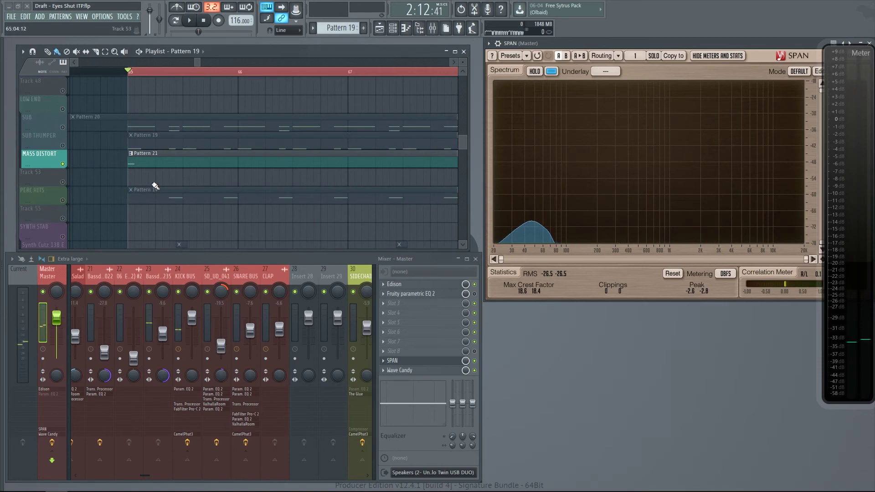
left_click_drag(144, 478, 268, 475)
left_click(170, 279)
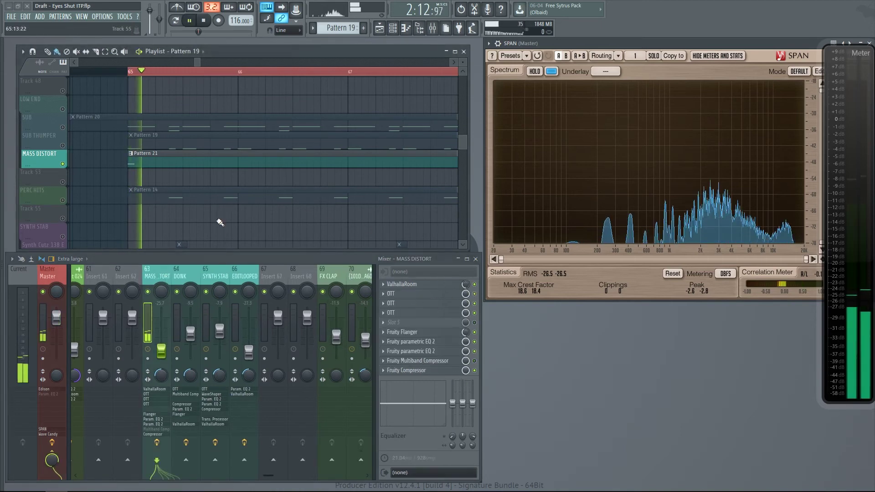
key("space")
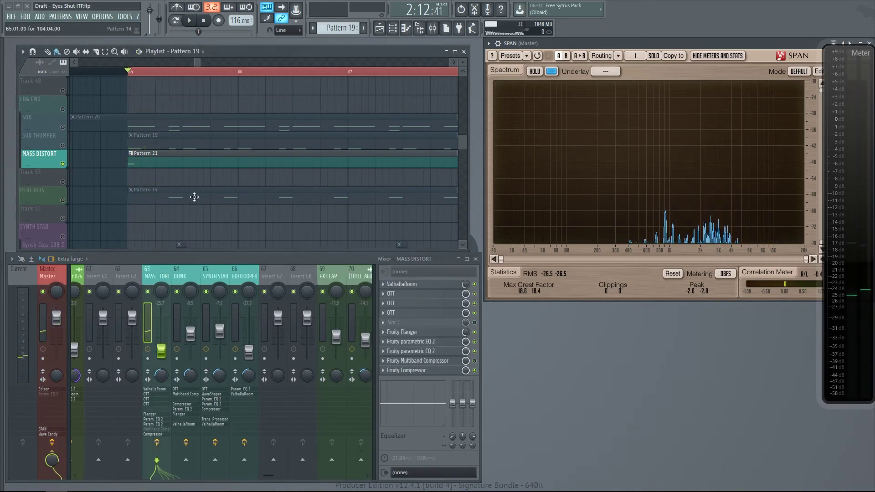
Step: Examine Pattern 21's notes in the Massive #5 piano roll, and bring up the channel rack in its place
double_click(155, 158)
scroll(679, 197, "down", 3)
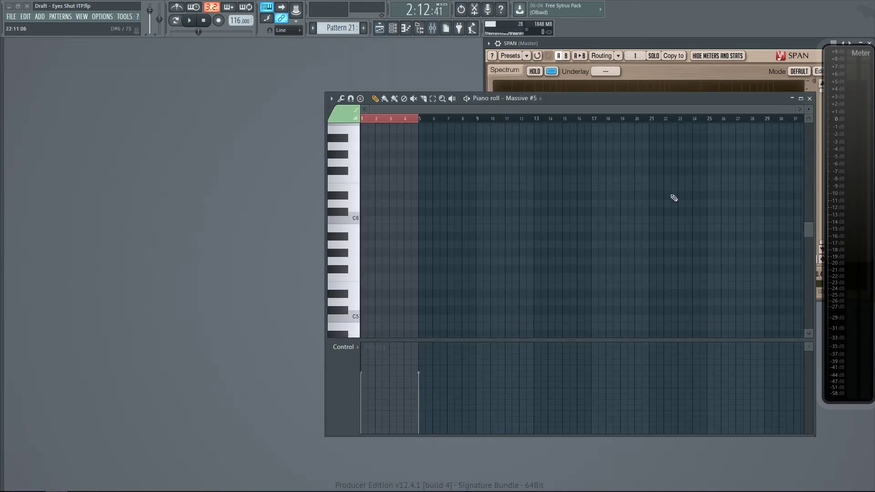
scroll(502, 214, "up", 4, "ctrl")
scroll(454, 212, "down", 5)
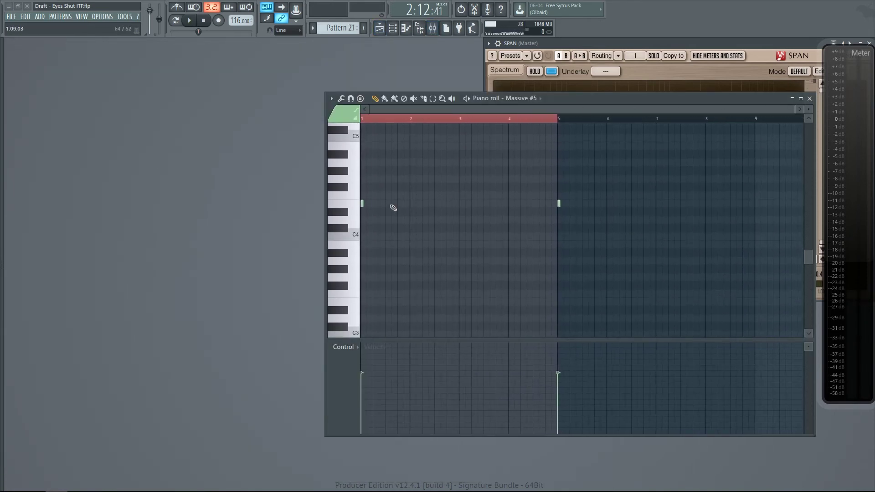
key("F6")
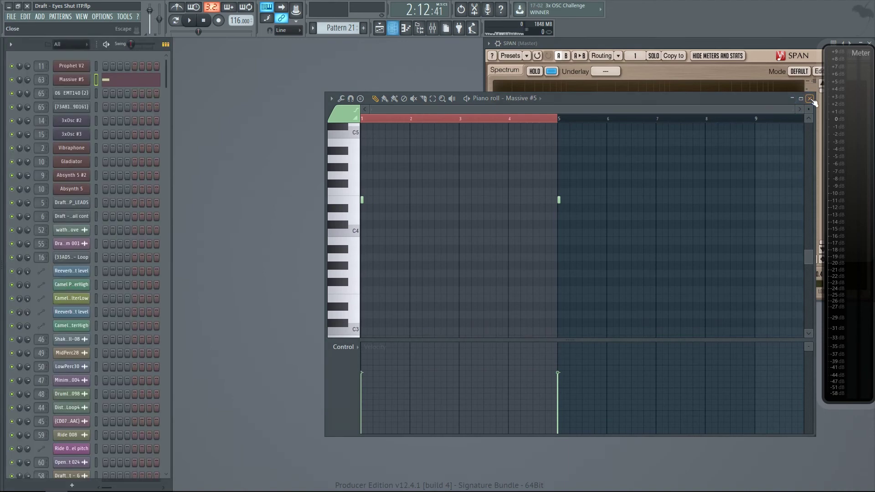
left_click(809, 99)
Step: Open the Massive #5 synth, audition its patch with a few different notes, and close it
left_click(66, 78)
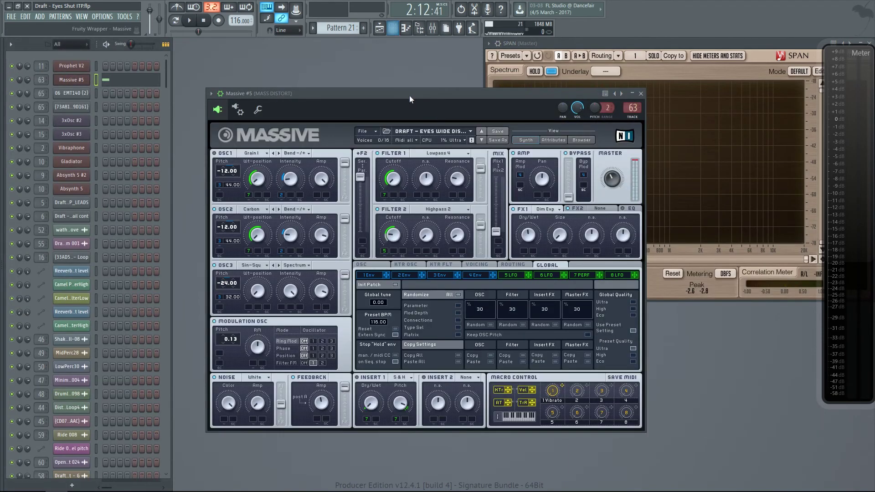
key("F6")
left_click_drag(342, 93, 161, 59)
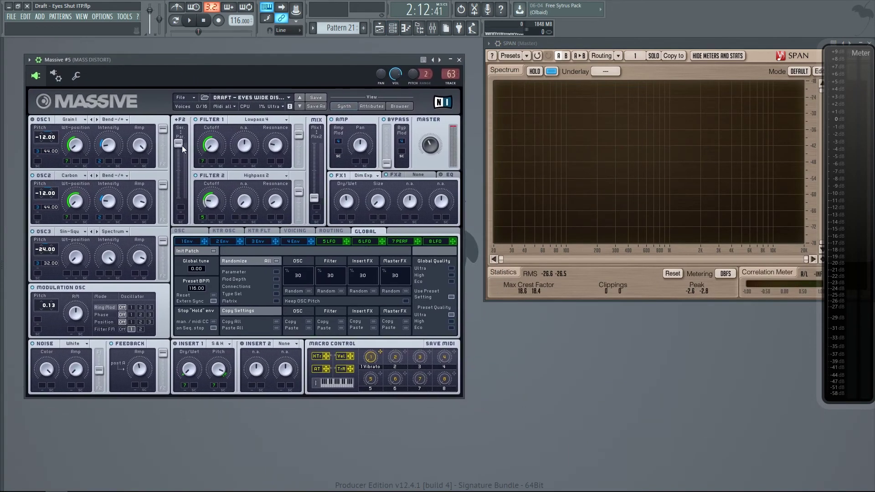
key("2")
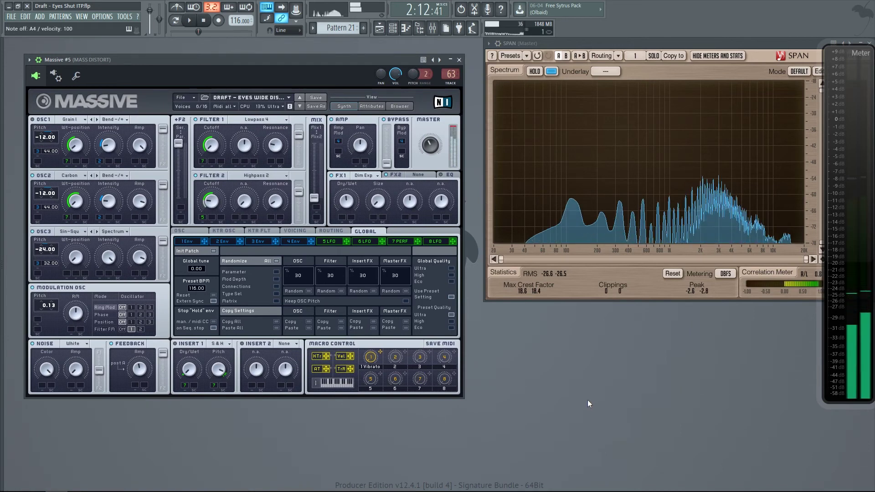
key("3")
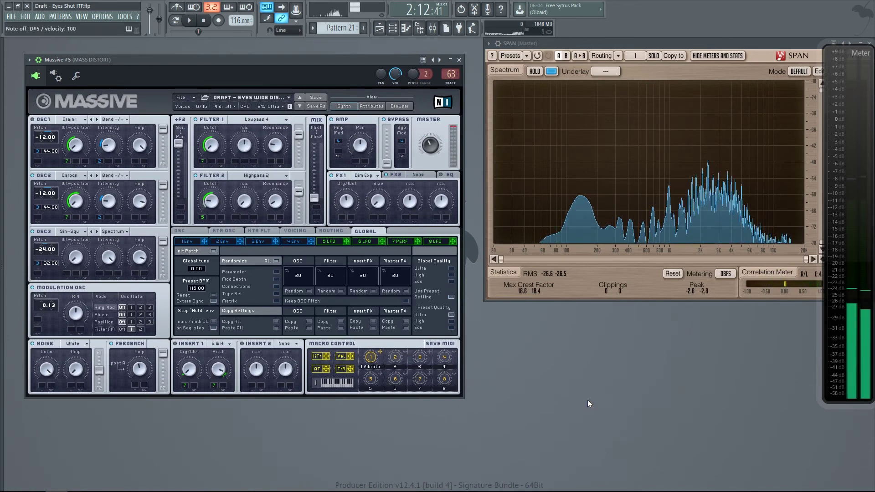
key("i")
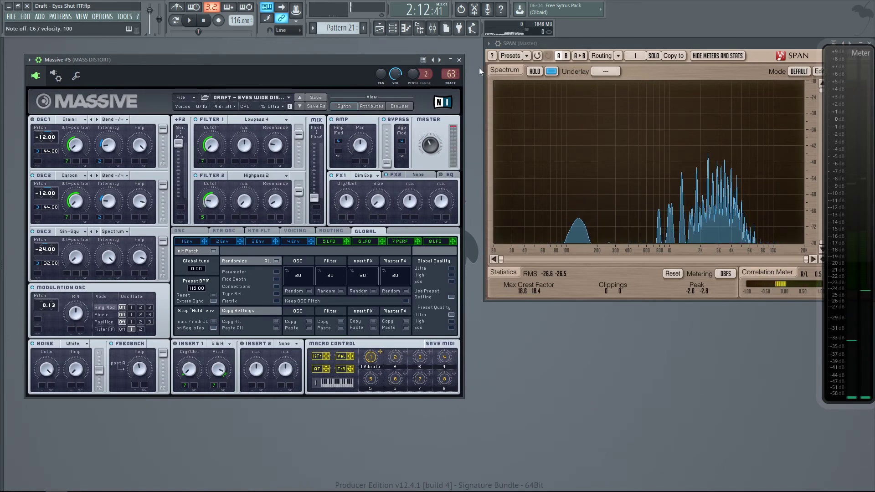
left_click(459, 59)
Step: Bring back the playlist, unmute SUB THUMPER and SUB alongside MASS DISTORT, and audition the three layers together from bar 65
key("F5")
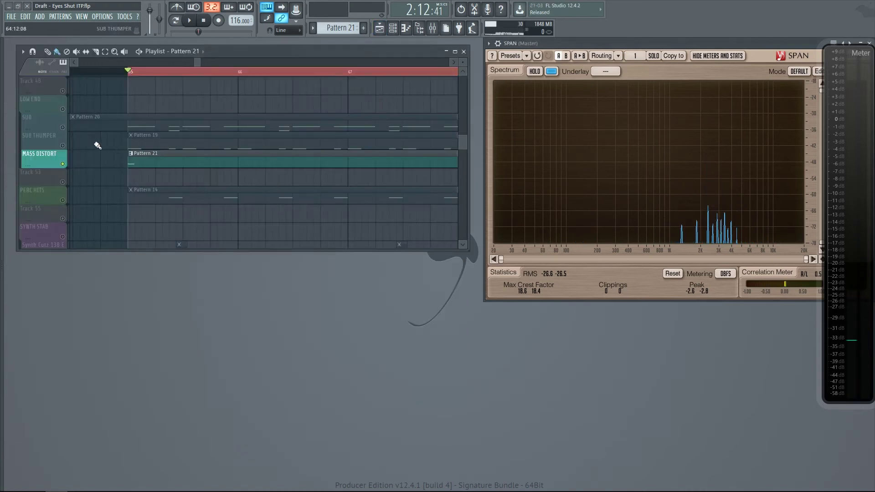
left_click(64, 146)
left_click(64, 128)
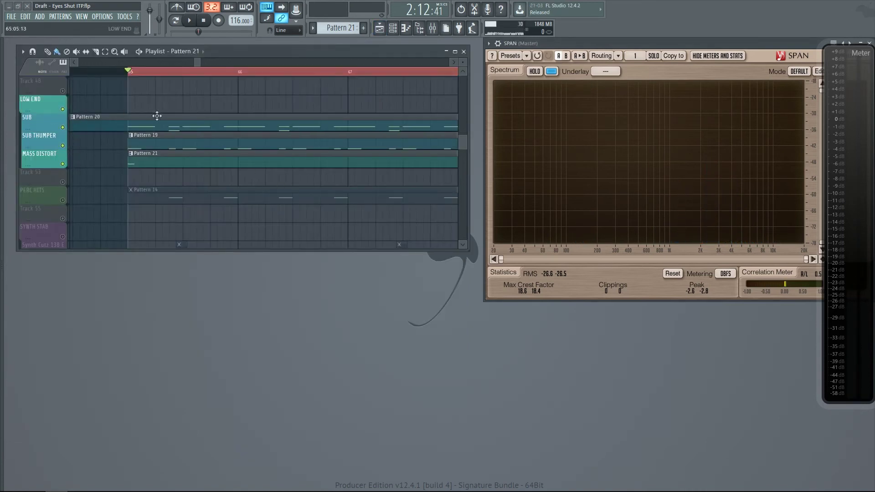
key("space")
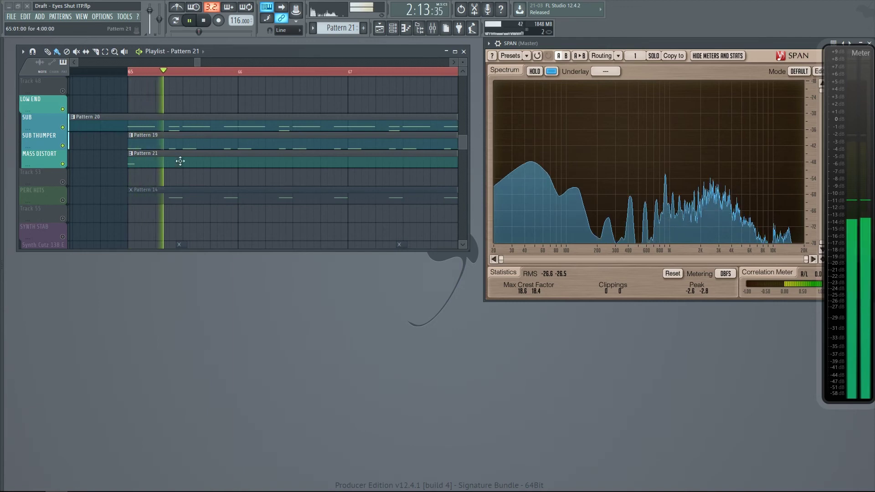
scroll(208, 182, "down", 3)
scroll(172, 151, "up", 2)
key("space")
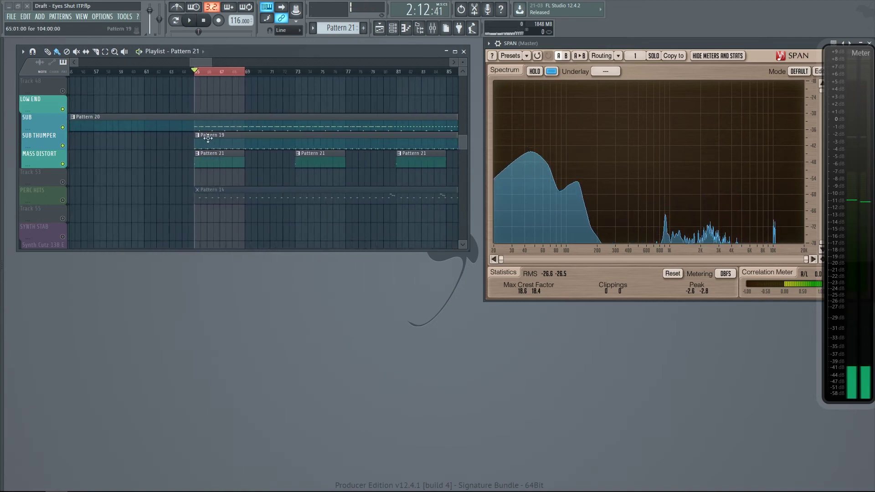
Step: Re-enable all playlist tracks, play the full mix from bar 65, and clear the loop selection while viewing the MASS DISTORT clip placement
scroll(182, 160, "down", 3)
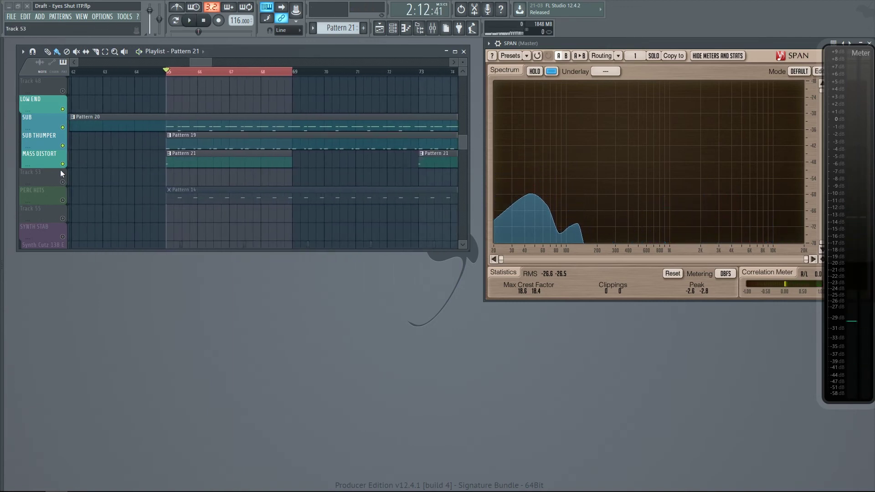
right_click(62, 164)
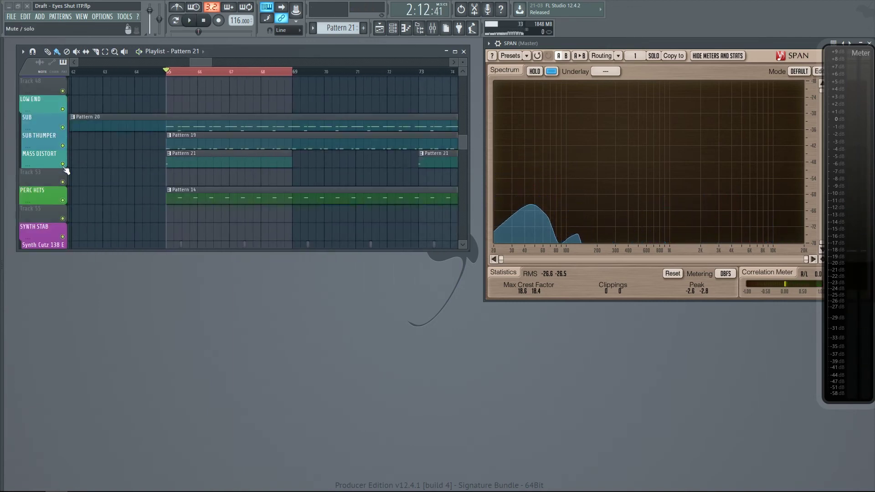
left_click(157, 73)
key("space")
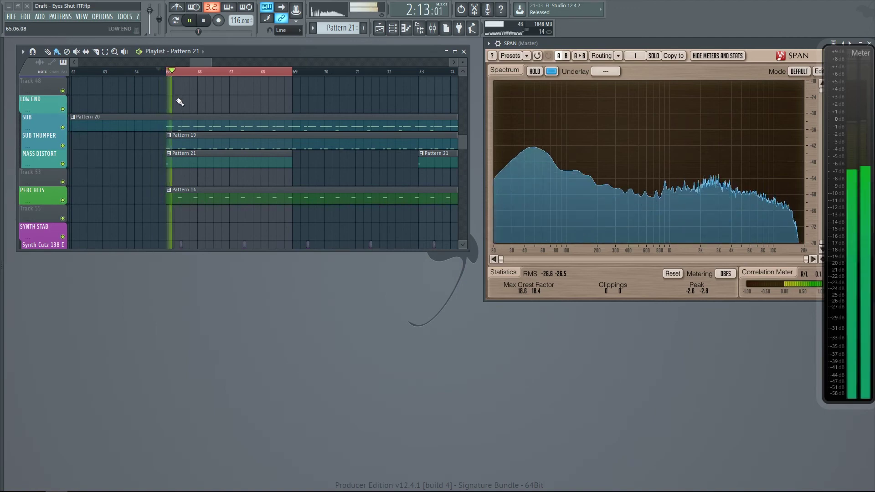
scroll(199, 101, "down", 3)
left_click(259, 188)
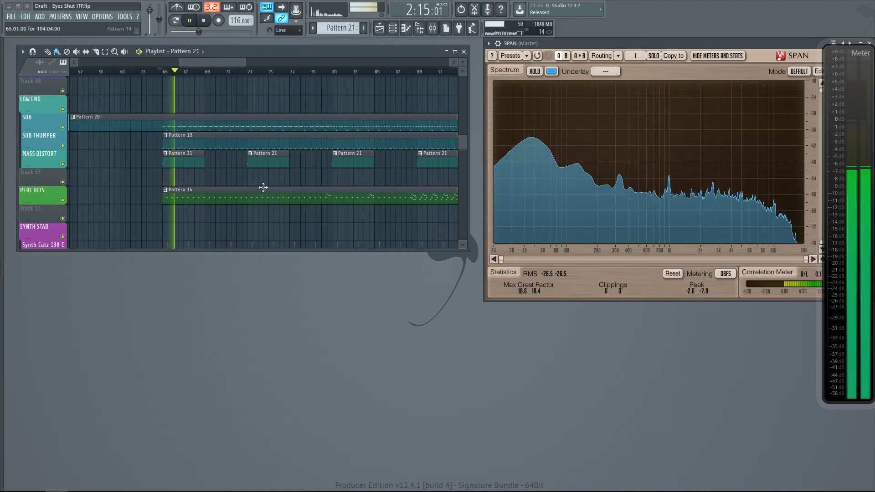
scroll(250, 160, "down", 5)
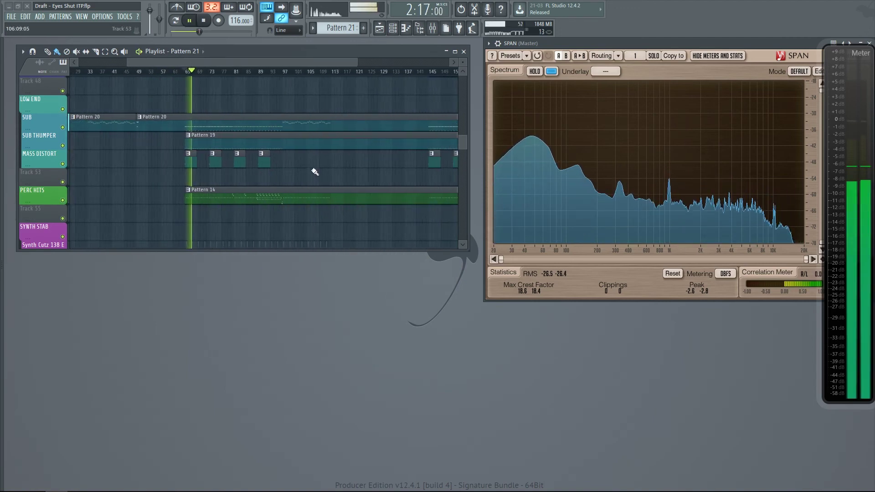
key("space")
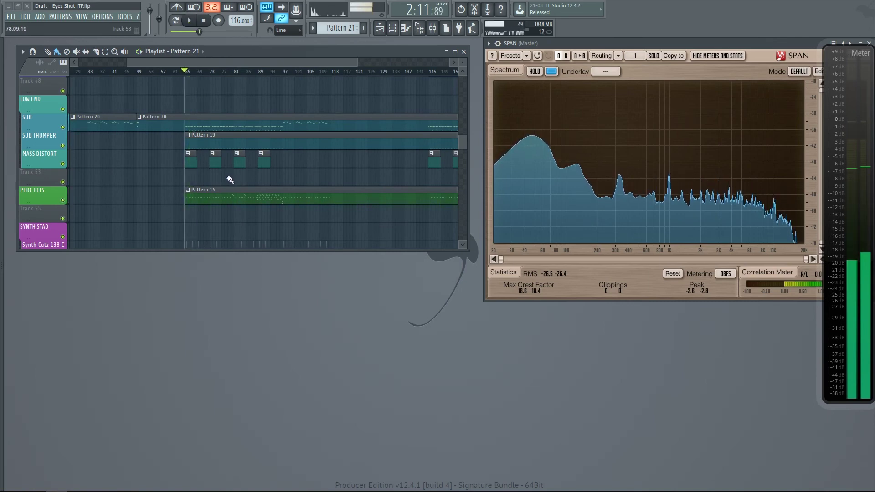
Step: Play the section from bar 97, examine the changing sub notes of Pattern 20 in the 3xOsc #2 piano roll, and return to the playlist
scroll(299, 164, "up", 8)
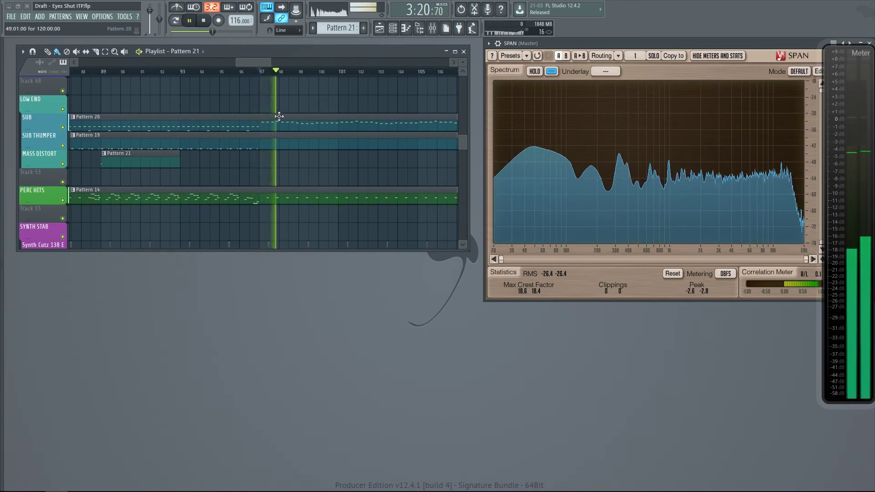
double_click(279, 119)
scroll(499, 201, "up", 5)
scroll(510, 212, "down", 6)
scroll(513, 255, "up", 2)
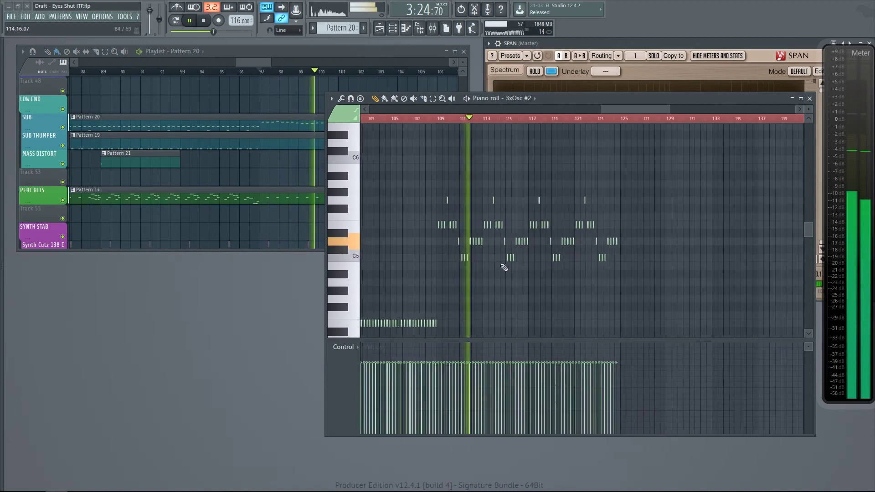
scroll(513, 266, "up", 3)
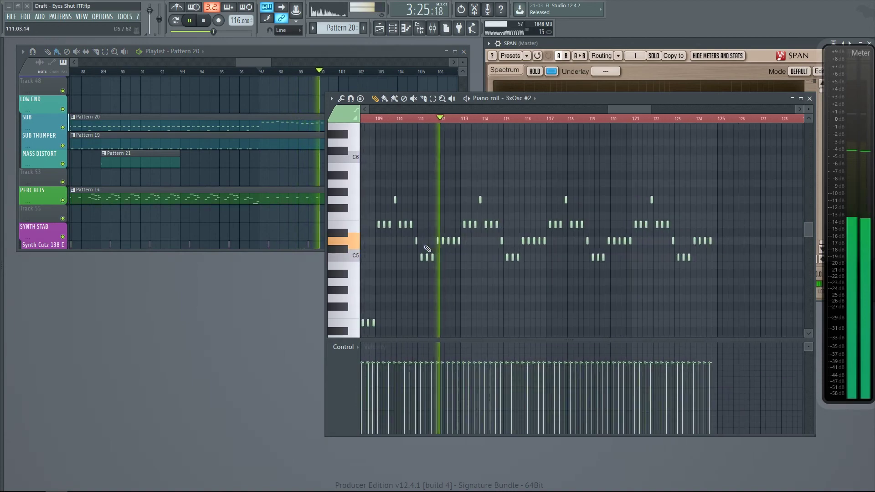
left_click(810, 99)
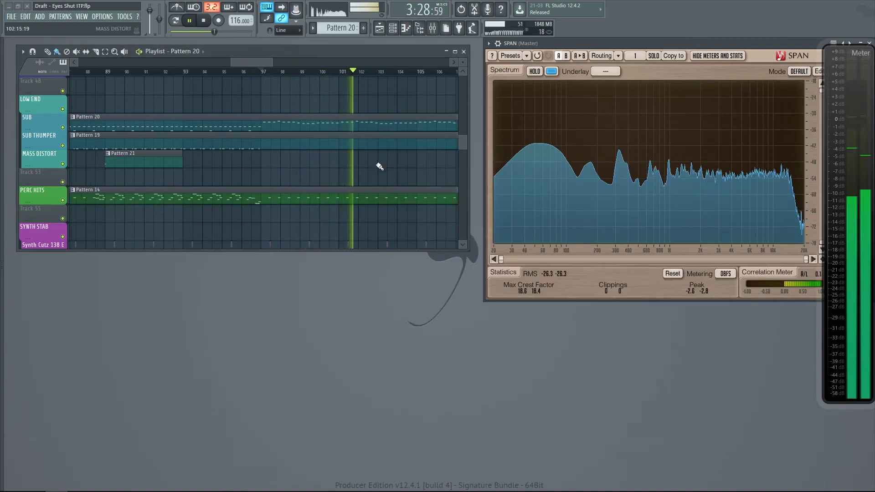
scroll(380, 167, "down", 8)
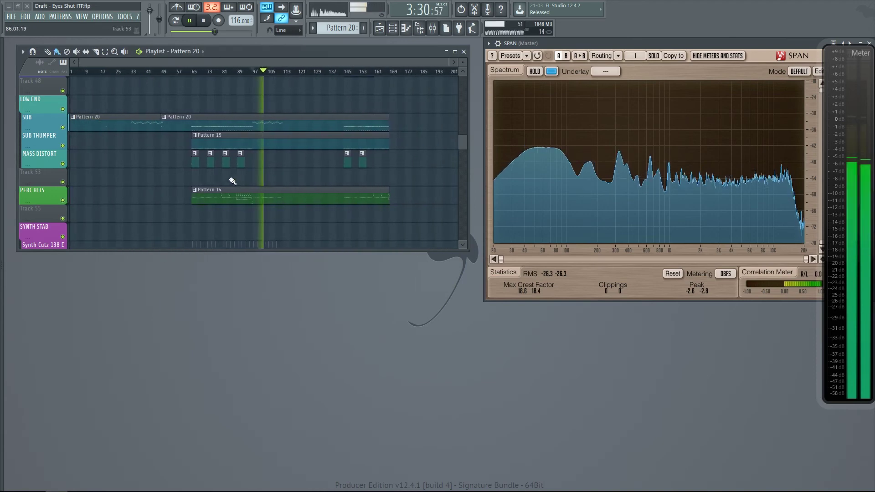
Step: Stop playback after reviewing the low-end clips, open the mixer, and show the LOW END BUS channel with its effect chain
scroll(219, 177, "down", 2)
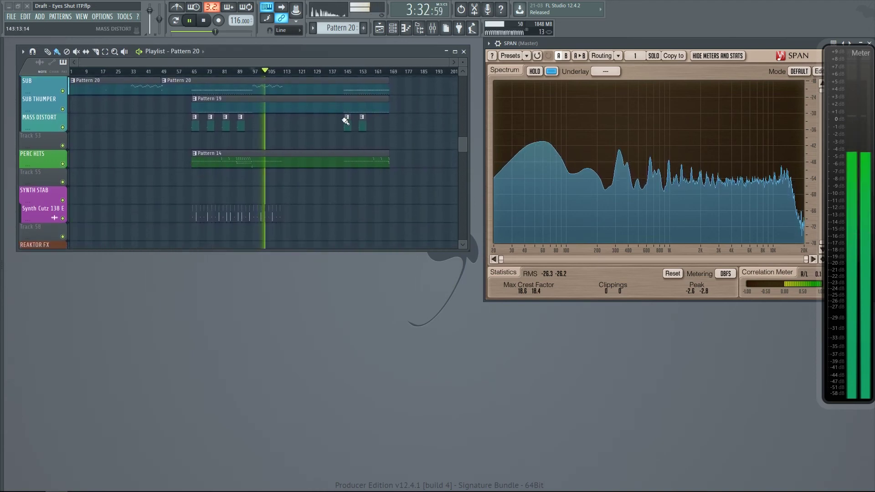
scroll(349, 125, "up", 1)
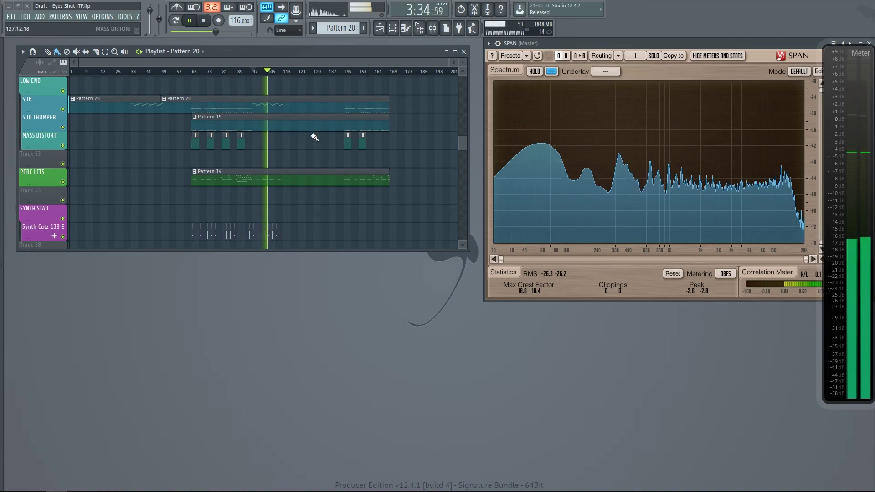
key("space")
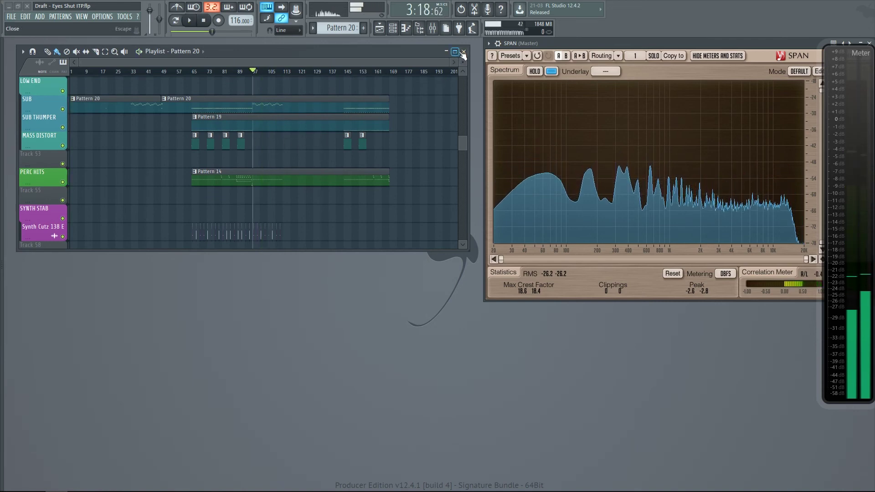
key("F9")
left_click_drag(154, 473, 118, 471)
left_click(227, 277)
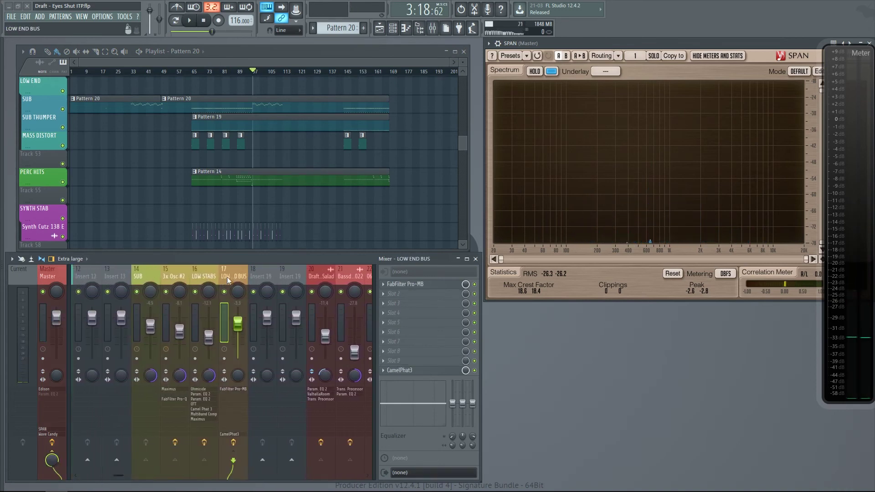
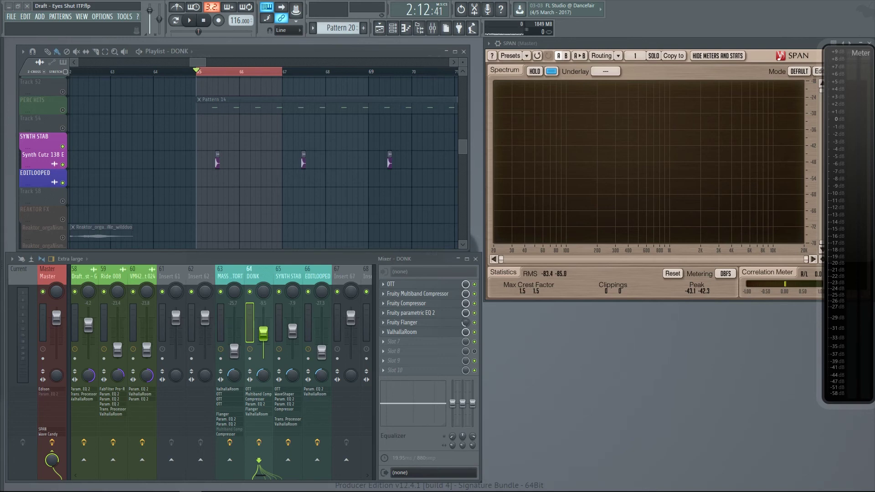
Step: Audition the Synth Cutz stab in the loop from bar 65 with all DONK mixer effects bypassed
scroll(228, 187, "up", 4)
key("space")
key("space")
scroll(191, 182, "down", 1)
scroll(182, 146, "down", 2)
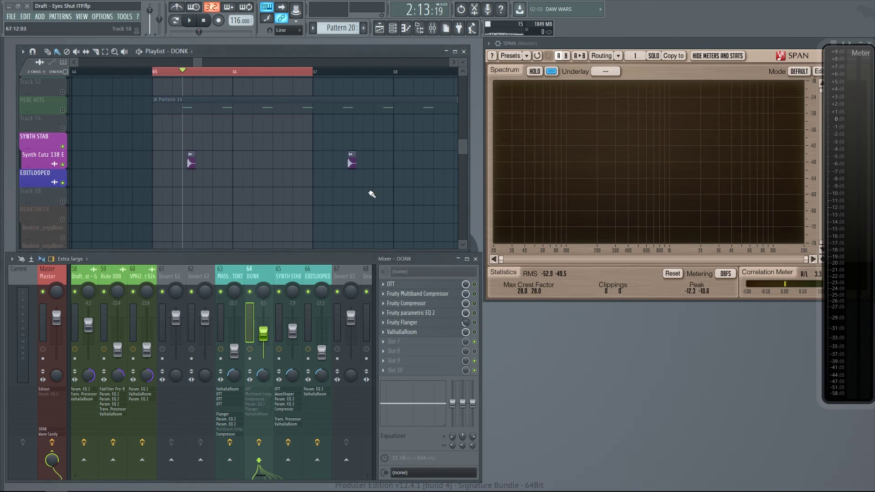
key("space")
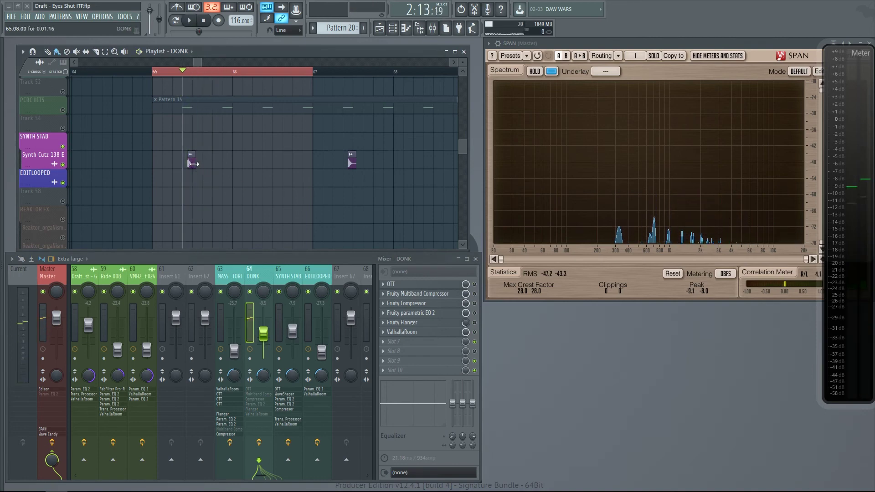
Step: Examine the DONK sampler, audition its raw sample with a few different notes, and return to the playlist and mixer
key("F5")
key("F9")
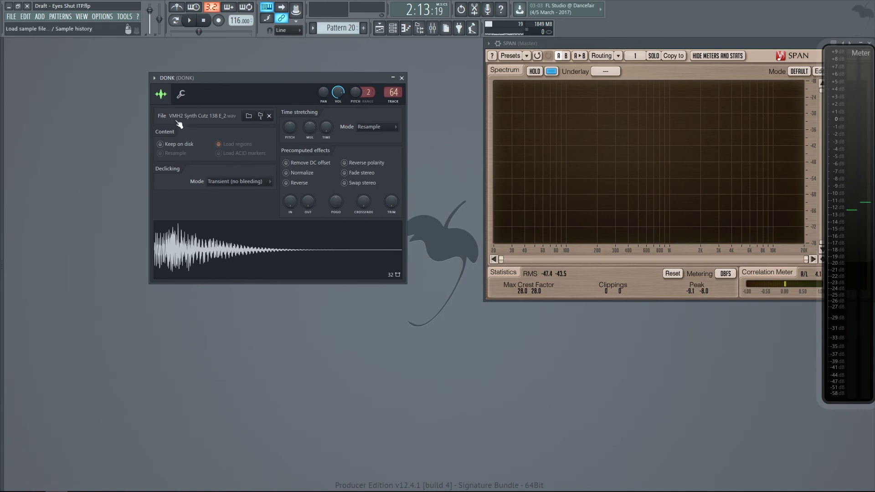
left_click(271, 254)
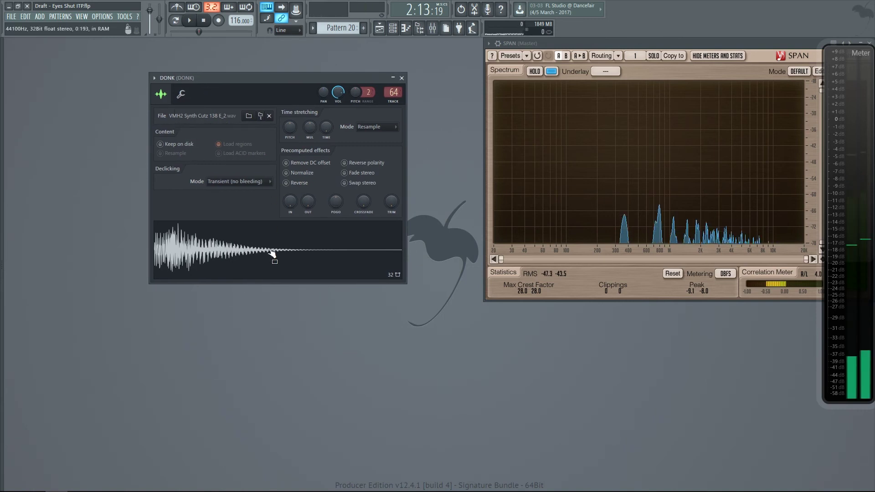
key("x")
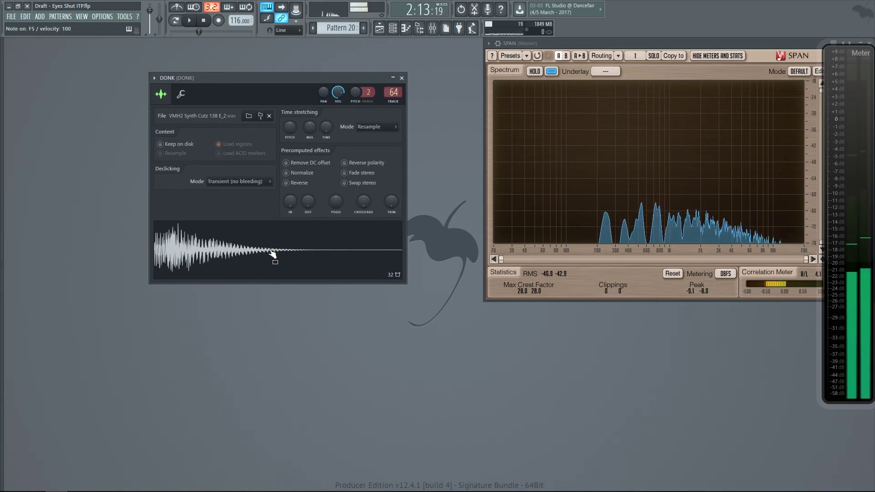
key("c")
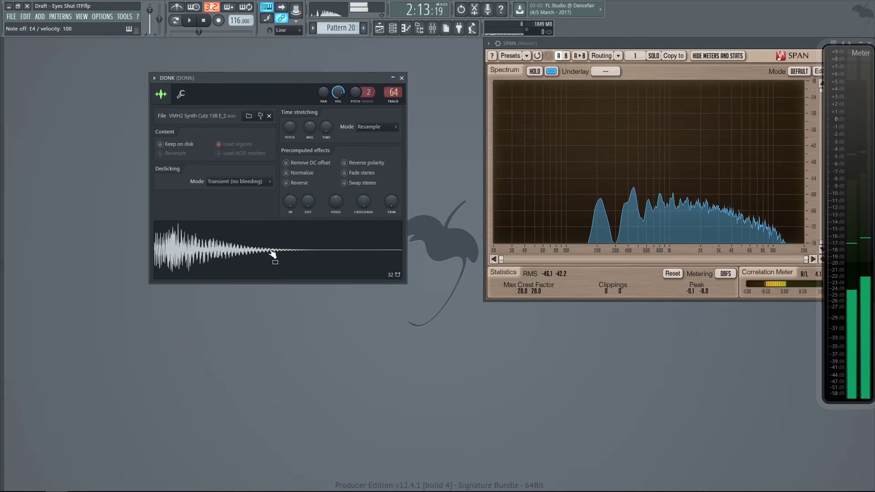
left_click(402, 77)
key("F5")
key("F9")
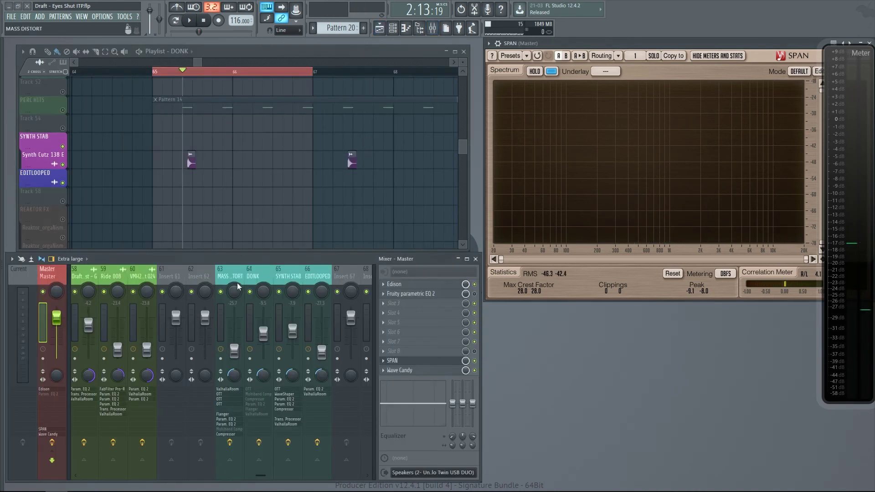
Step: Select the DONK mixer channel, re-enable its effects including ValhallaRoom, and audition the processed stab over the looped bars
key("space")
left_click(267, 274)
key("space")
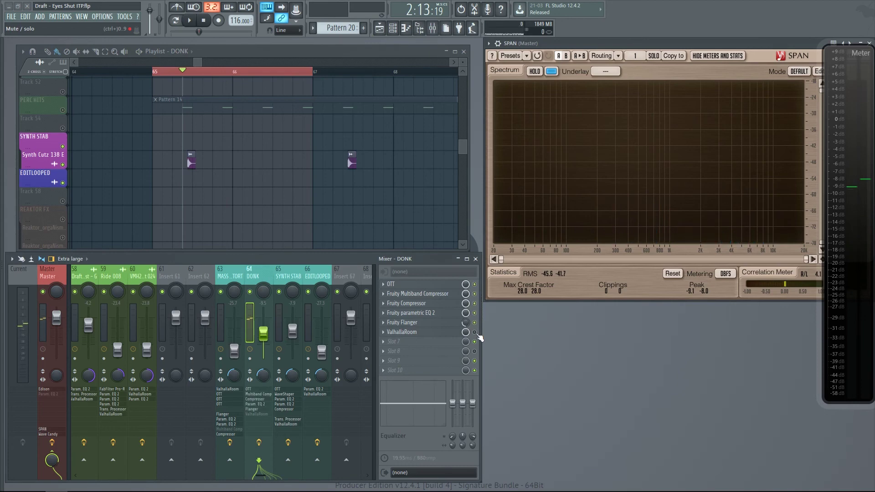
key("space")
key("space")
key("space")
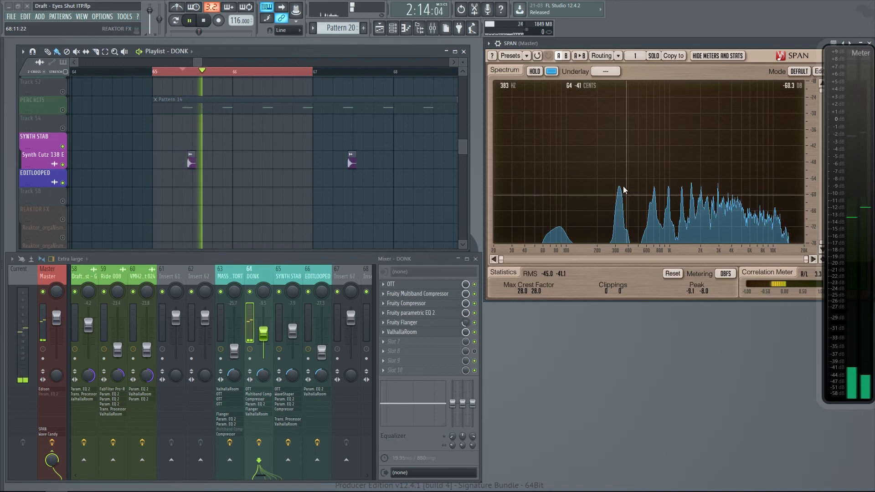
key("space")
Step: Re-enable all playlist tracks and play the full mix from bar 65 to hear the stab in context
scroll(242, 180, "down", 2)
scroll(241, 180, "down", 2)
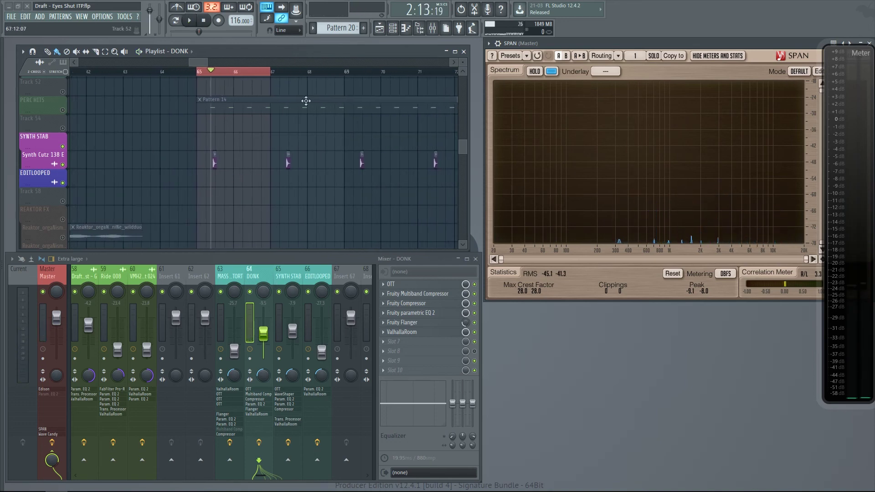
right_click(62, 165)
key("space")
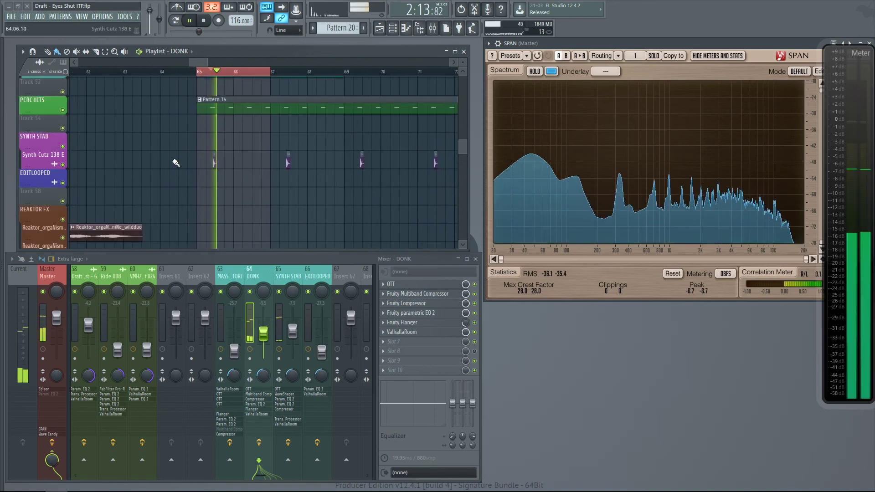
left_click(199, 72)
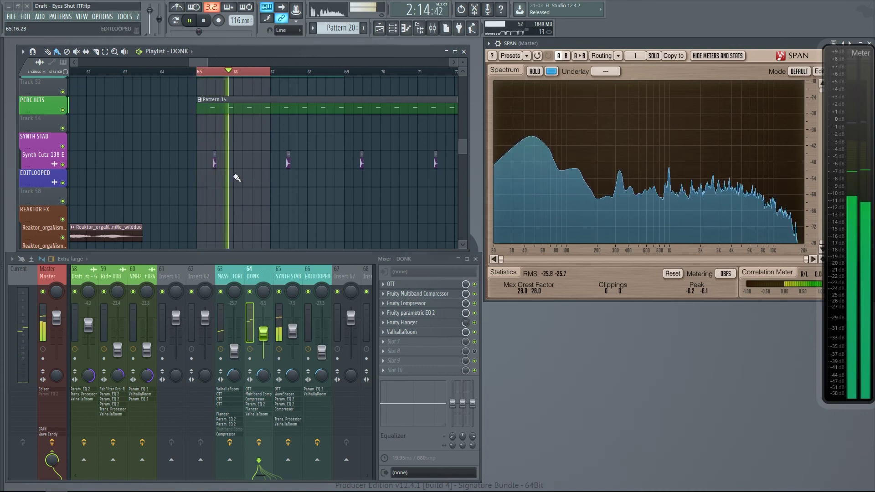
key("space")
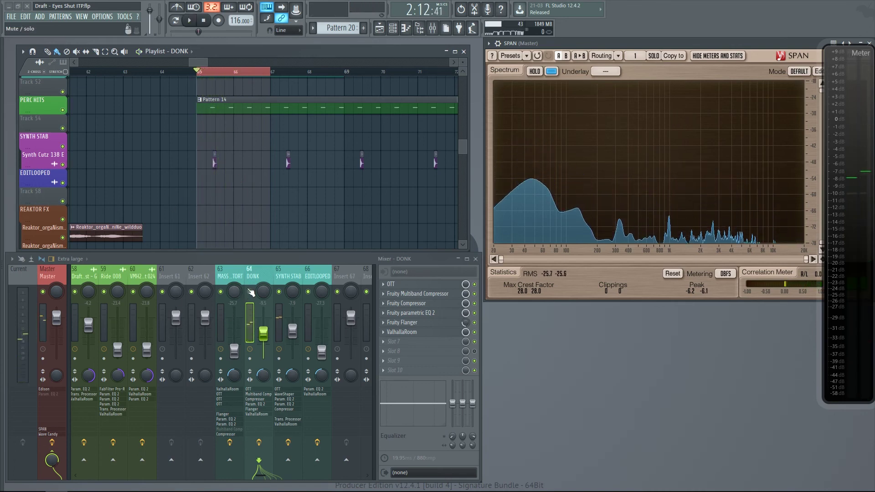
Step: Solo the Synth Cutz track, review its clip placement across the arrangement, and loop four bars from bar 145 around the EDITLOOPED clips
right_click(63, 165)
scroll(324, 171, "down", 4)
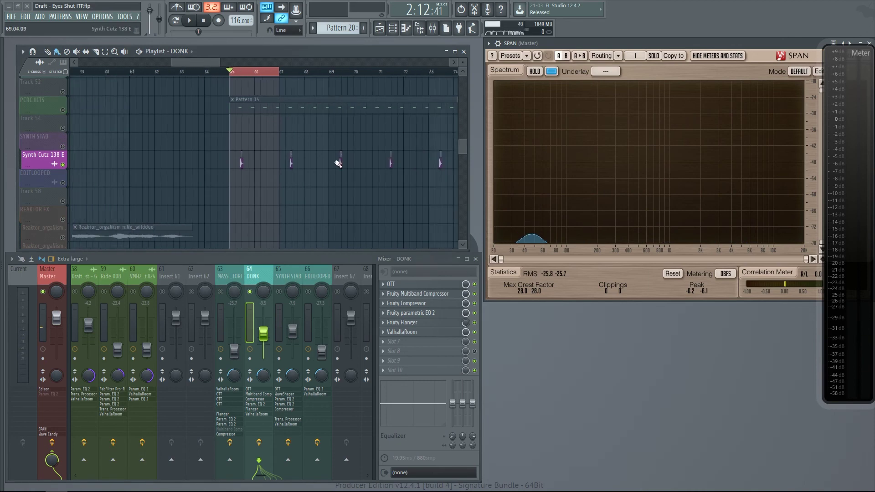
scroll(346, 193, "down", 5)
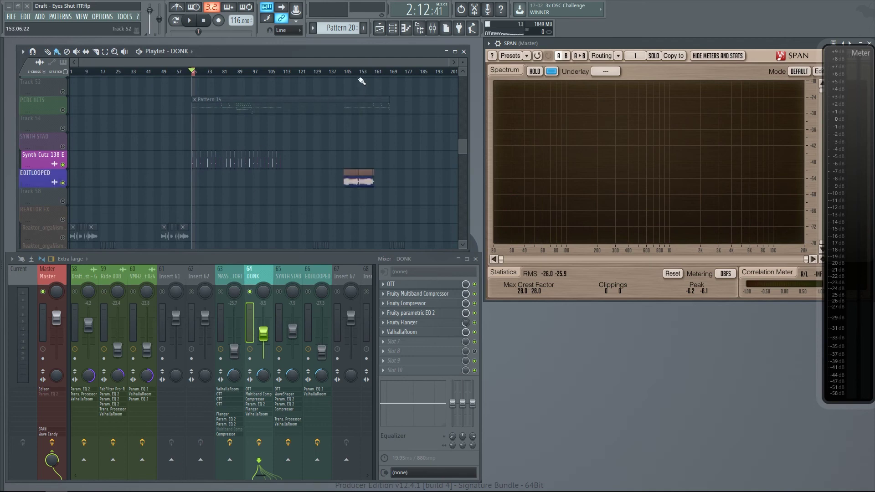
scroll(347, 136, "up", 8)
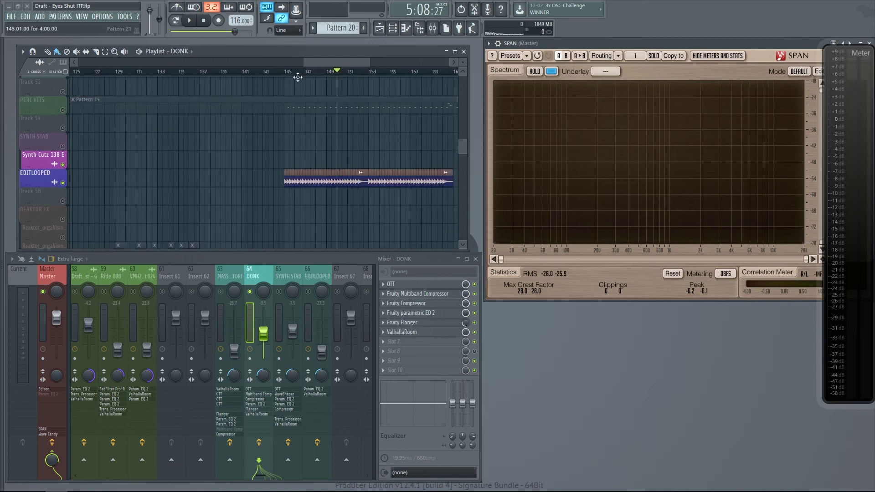
left_click_drag(330, 75, 288, 74)
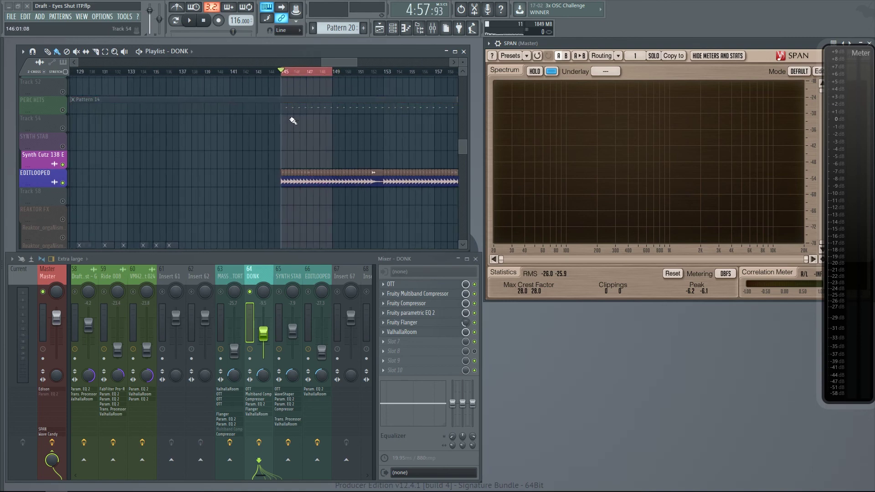
Step: Re-enable all tracks, play from just before bar 145, and compare the EDITLOOPED mixer channel soloed and in the full mix
scroll(254, 73, "up", 2)
left_click(252, 72)
right_click(64, 183)
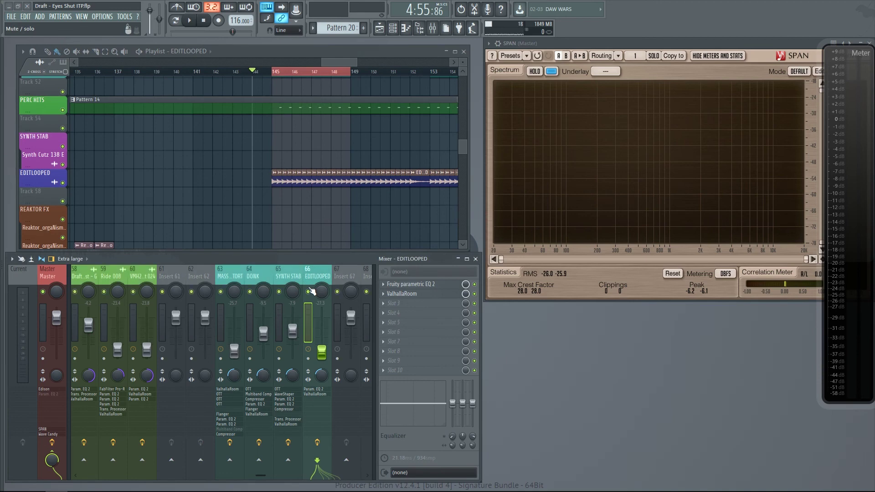
key("space")
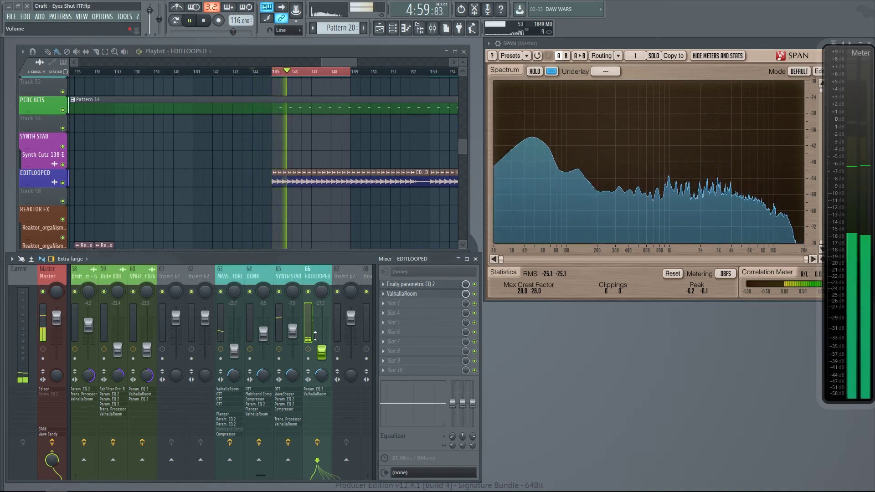
right_click(308, 292)
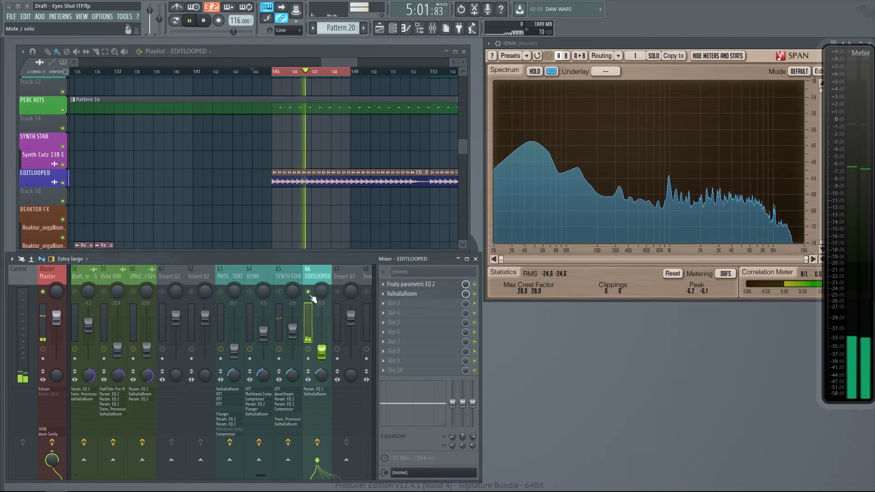
right_click(308, 291)
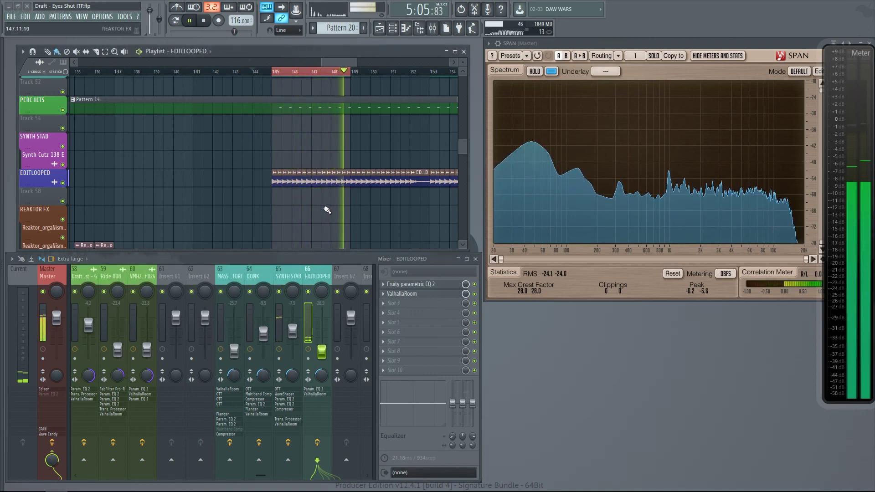
key("space")
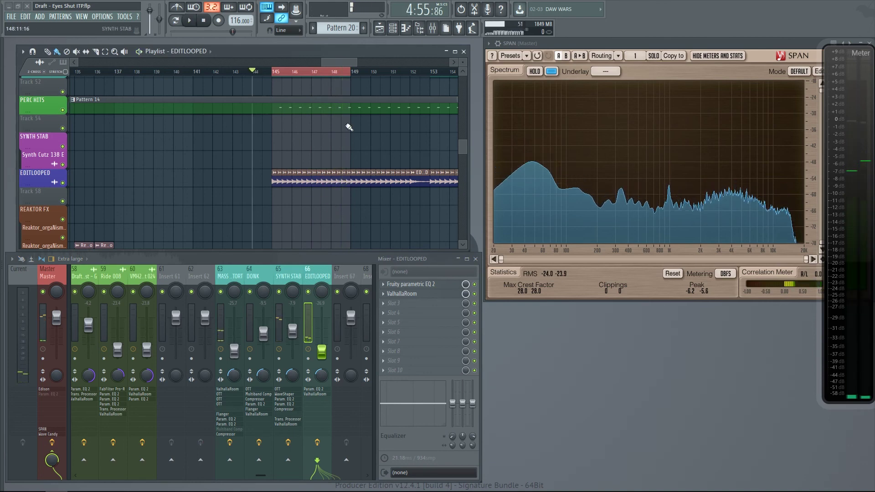
Step: Play the EDITLOOPED channel soloed from bar 145, examine its sampler settings and waveform, and close the sampler
left_click(280, 71)
scroll(287, 73, "up", 2)
key("space")
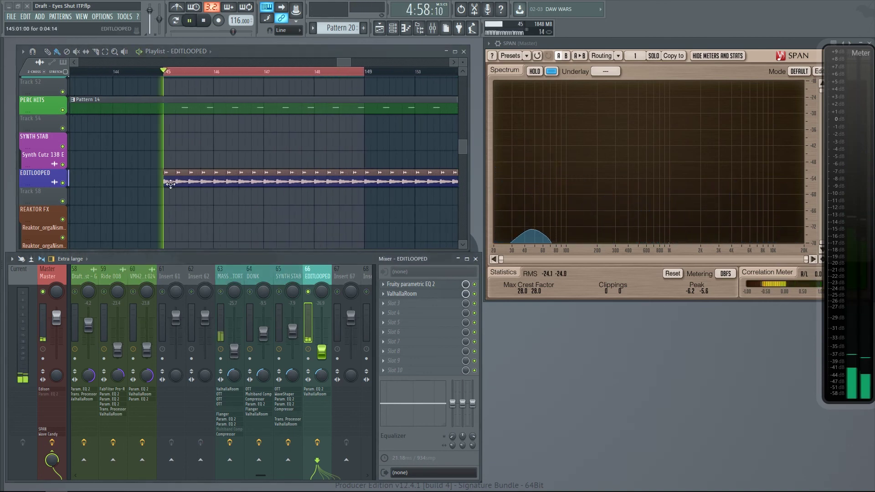
key("F5")
key("F9")
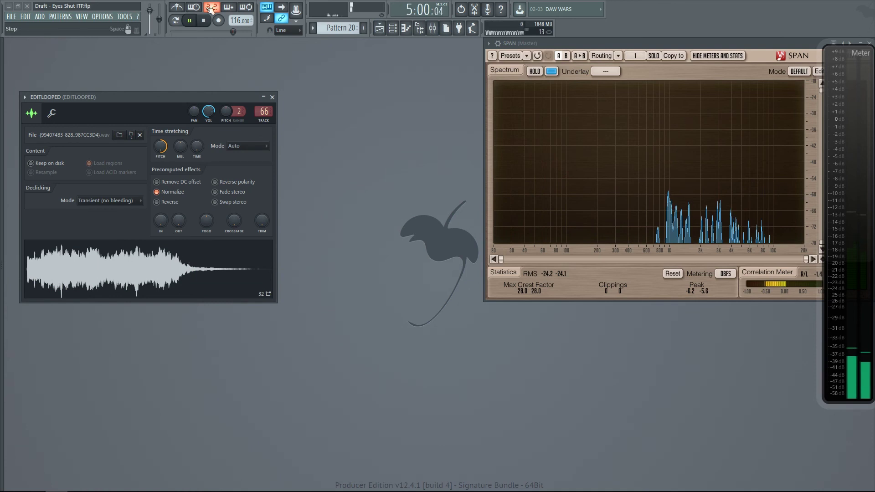
left_click_drag(204, 95, 262, 73)
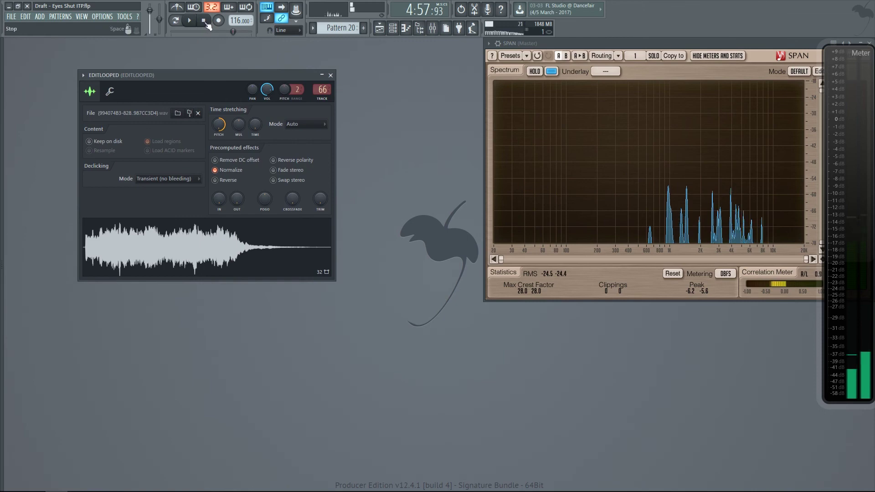
left_click(330, 75)
Step: Bring back the playlist, reopen the EDITLOOPED sampler for another look, and return to the playlist and mixer
key("F5")
key("F9")
key("F5")
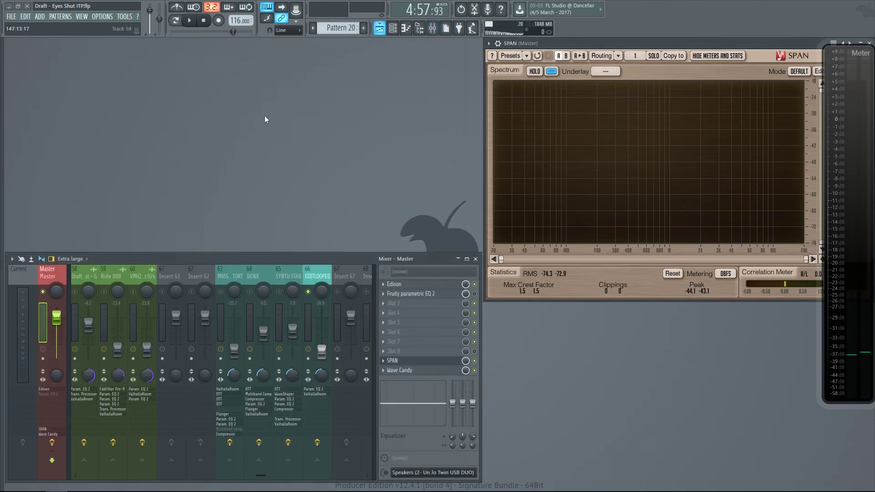
key("F9")
key("F5")
double_click(264, 182)
key("F5")
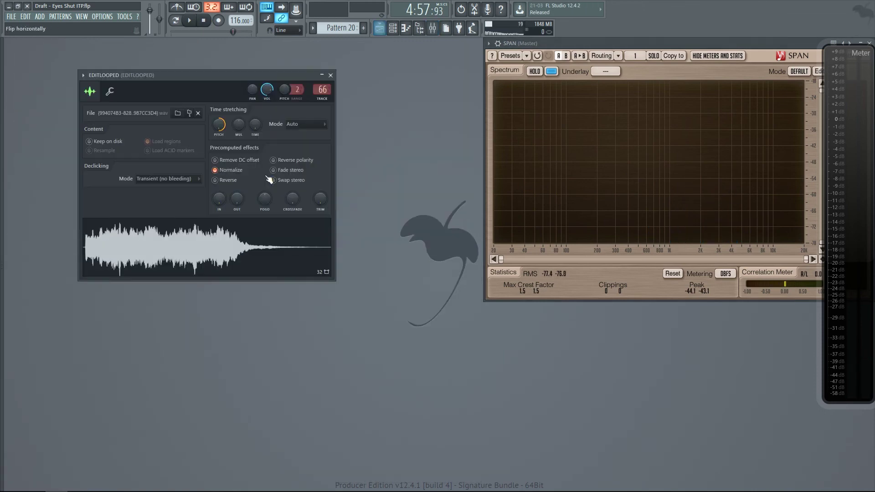
left_click(330, 76)
key("F5")
key("F9")
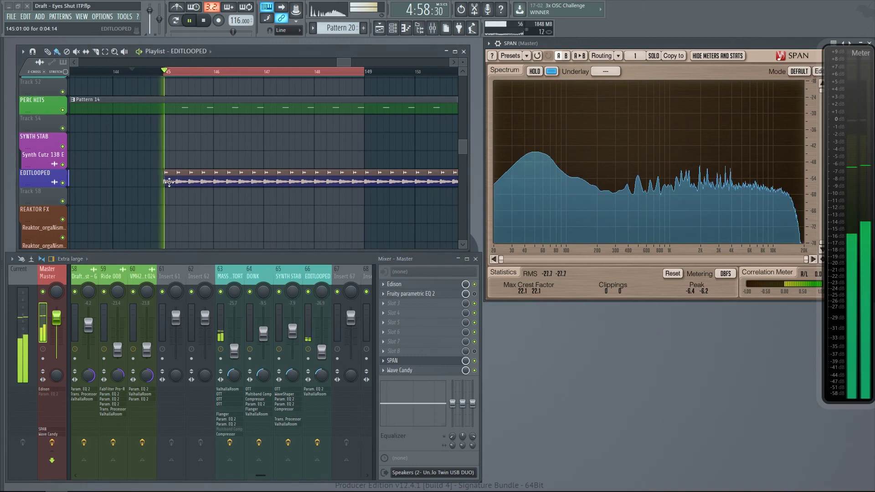
Step: Clear the loop selection and raise the EDITLOOPED mixer level slightly while the full mix plays from bar 145
right_click(358, 73)
scroll(363, 182, "down", 3)
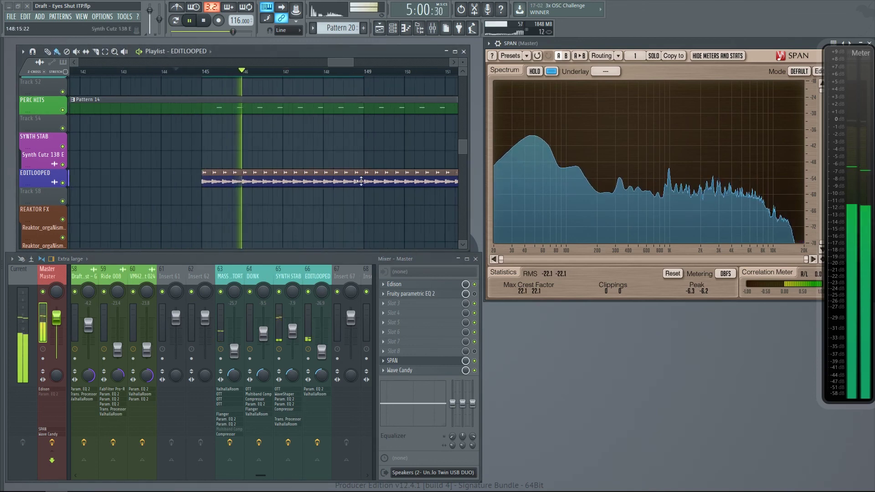
left_click(331, 357)
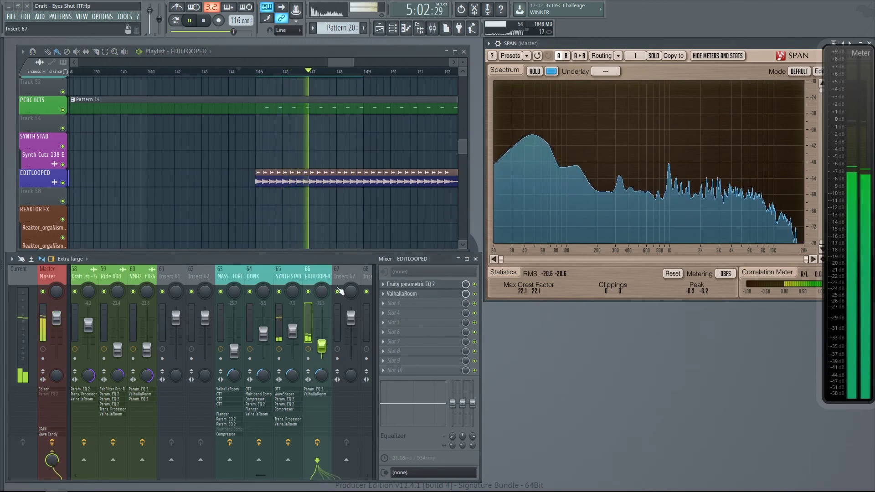
Step: Examine the EDITLOOPED clips in the playlist while the full mix plays, and lower the EDITLOOPED mixer level slightly
scroll(368, 217, "down", 5)
scroll(427, 204, "up", 6)
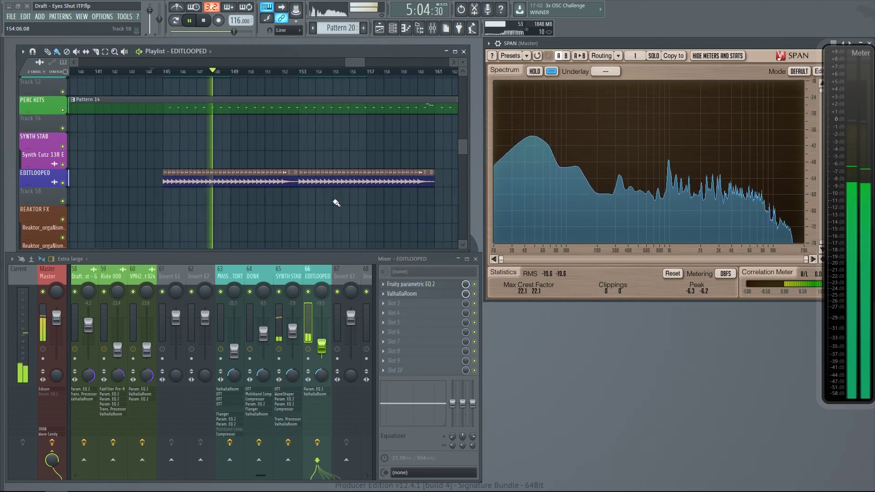
scroll(250, 212, "up", 1)
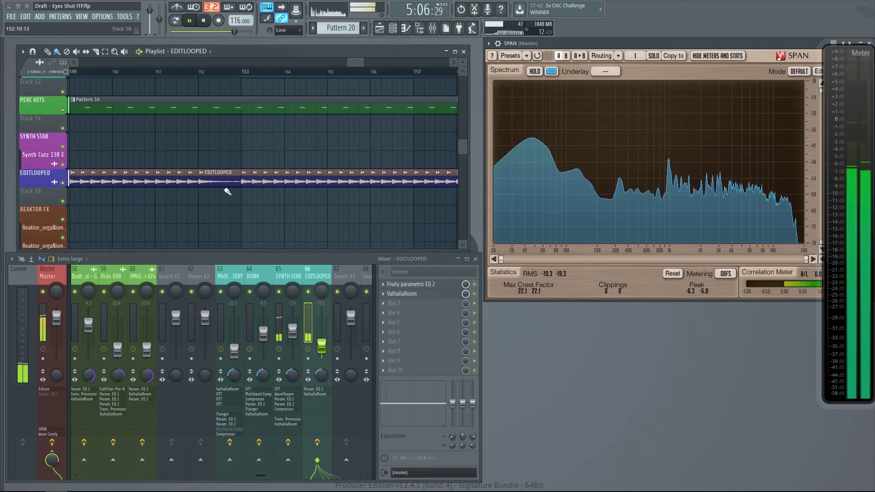
scroll(227, 191, "down", 8)
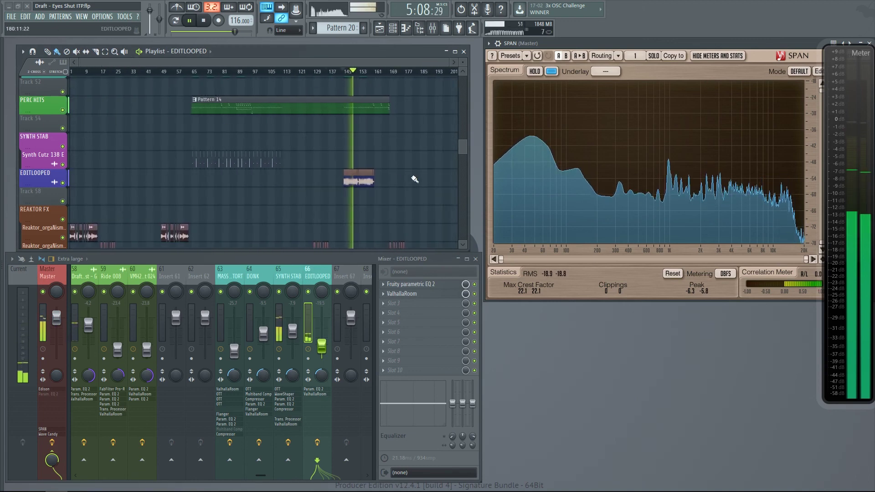
scroll(414, 179, "up", 10)
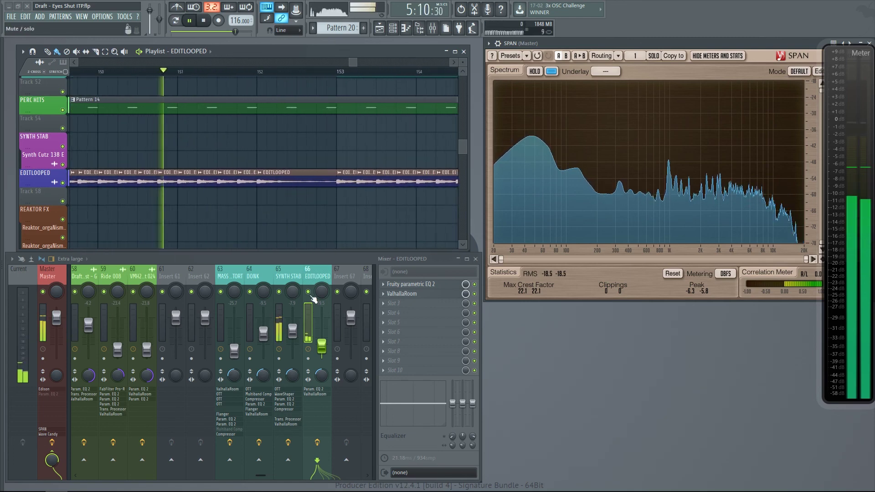
left_click_drag(323, 348, 323, 350)
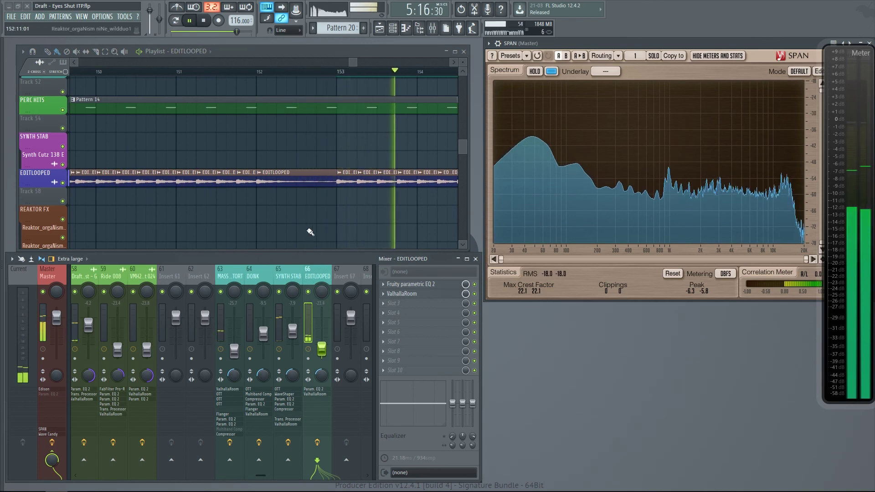
Step: Audition the soloed EDITLOOPED channel from bar 145 with its EQ and ValhallaRoom bypassed and then active, and restore all channels
scroll(313, 225, "down", 5, "ctrl")
key("space")
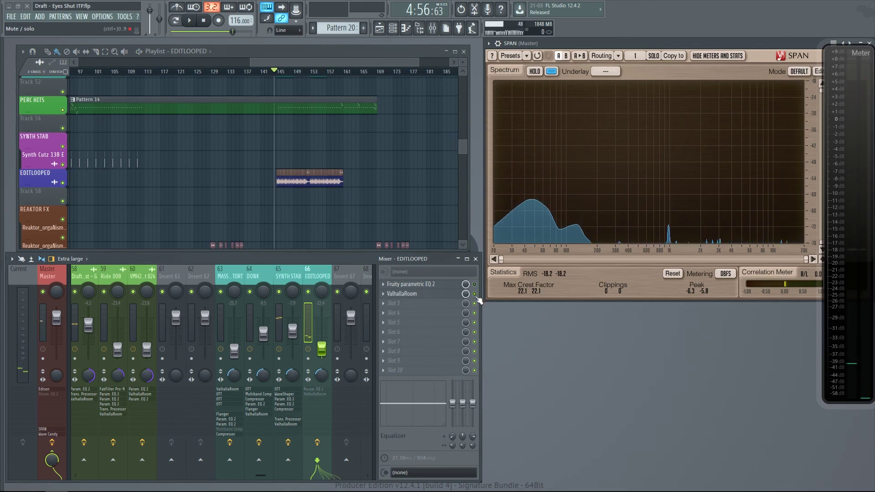
key("space")
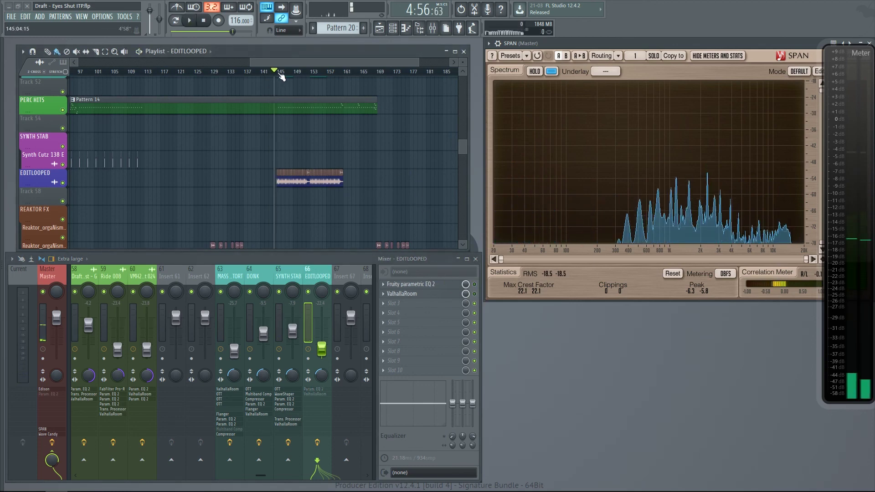
scroll(285, 123, "up", 3)
scroll(316, 211, "up", 1)
key("space")
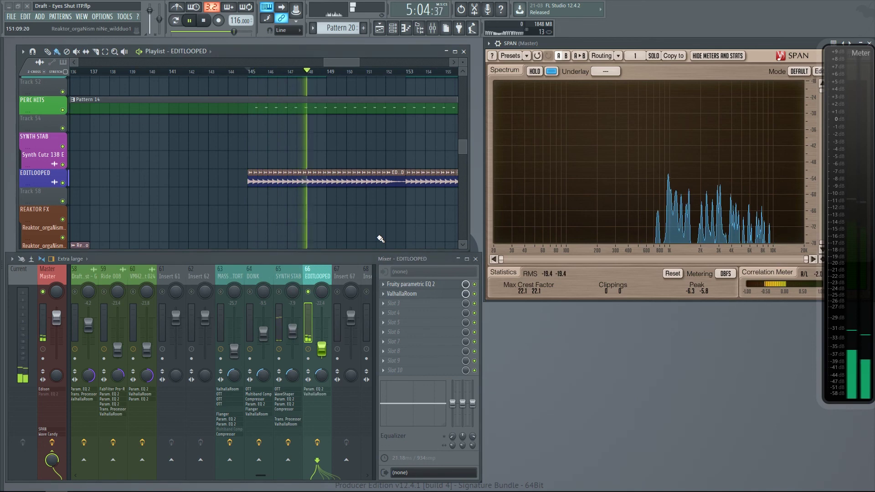
key("space")
Step: Examine the whole arrangement in the playlist, from the drum tracks through sweeps, hats and low end to the Reaktor FX tracks
scroll(279, 215, "down", 5)
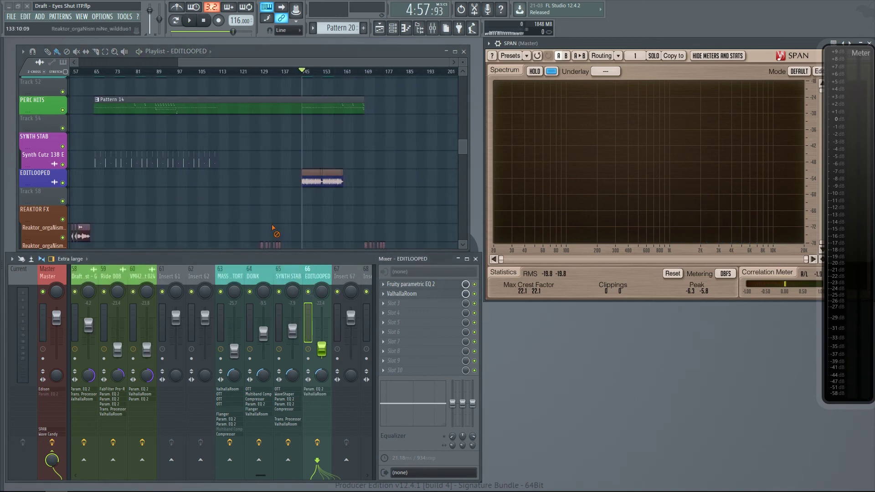
scroll(246, 204, "down", 2)
scroll(464, 129, "down", 5)
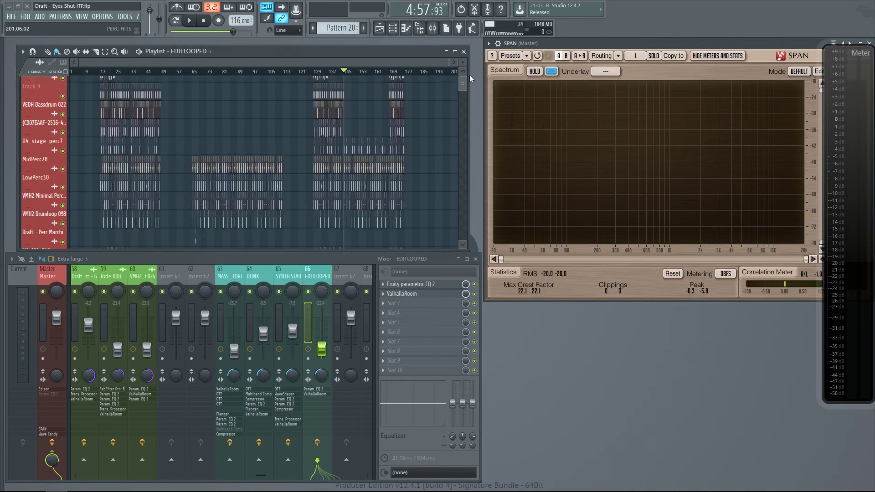
left_click_drag(466, 187, 464, 84)
scroll(122, 172, "down", 8)
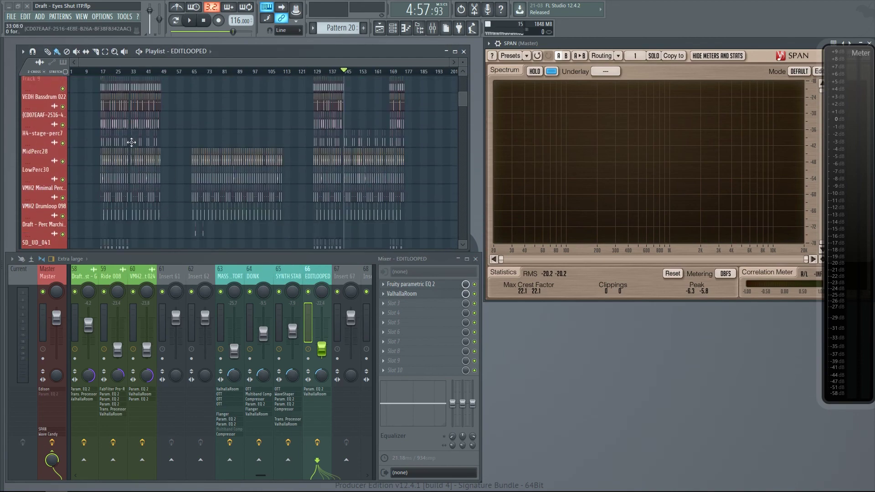
scroll(111, 146, "down", 5)
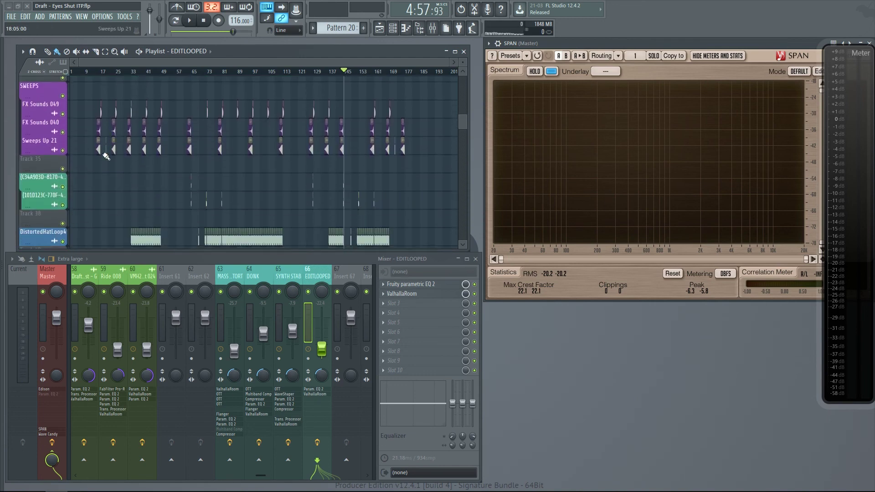
scroll(104, 141, "down", 8)
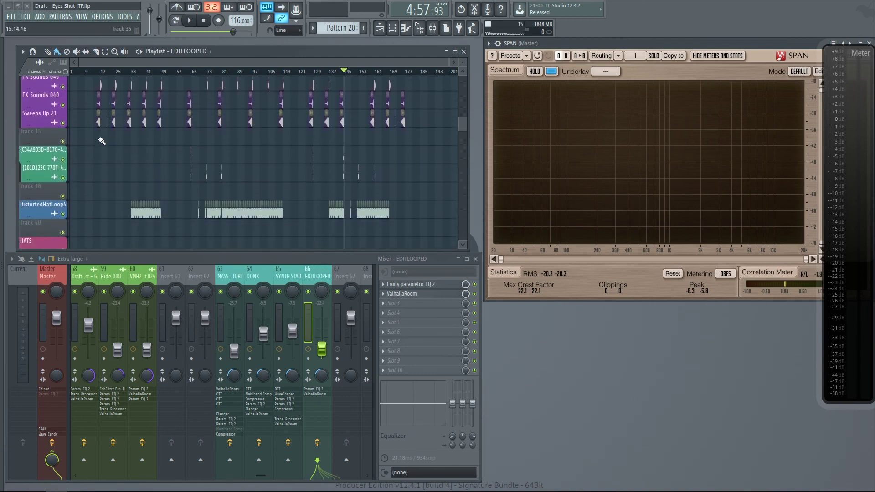
scroll(114, 176, "down", 12)
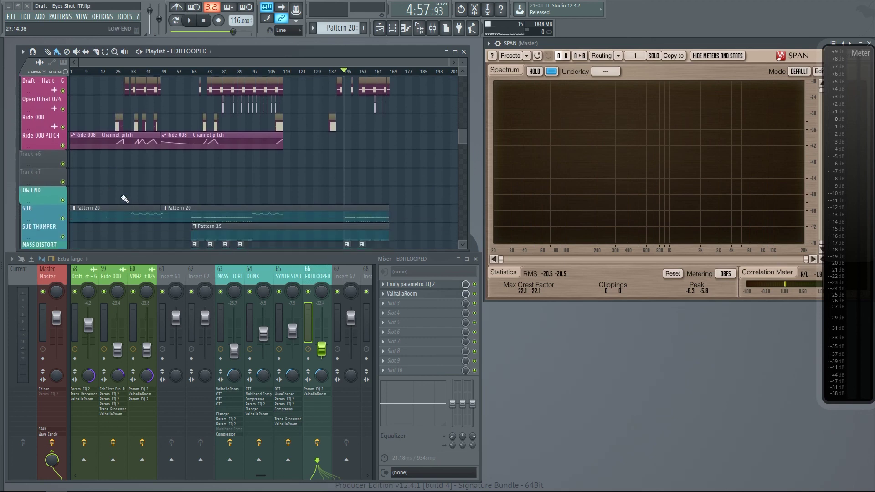
scroll(122, 187, "down", 4)
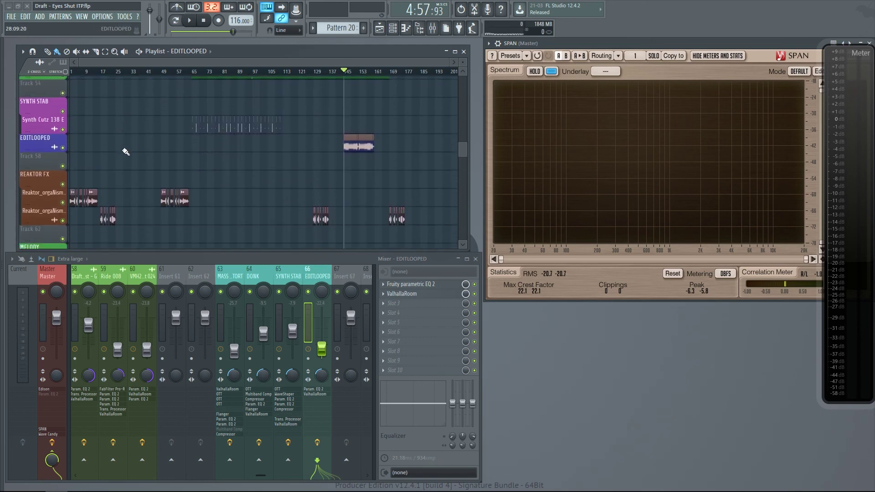
Step: Play the Reaktor FX tracks soloed from bar 11 and raise the mixer level of the Reaktor_orgaNism channel
scroll(79, 173, "up", 2, "ctrl")
scroll(80, 173, "up", 3, "ctrl")
left_click(180, 160)
left_click(159, 72)
right_click(63, 164)
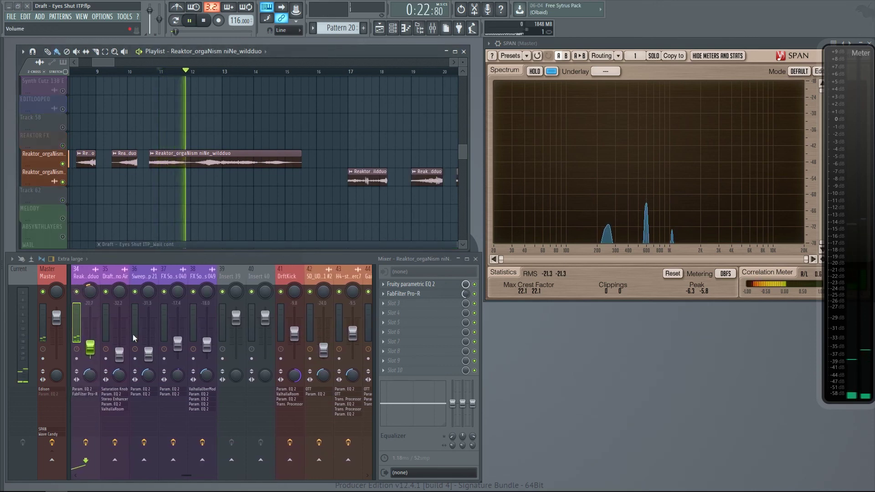
left_click_drag(90, 347, 90, 340)
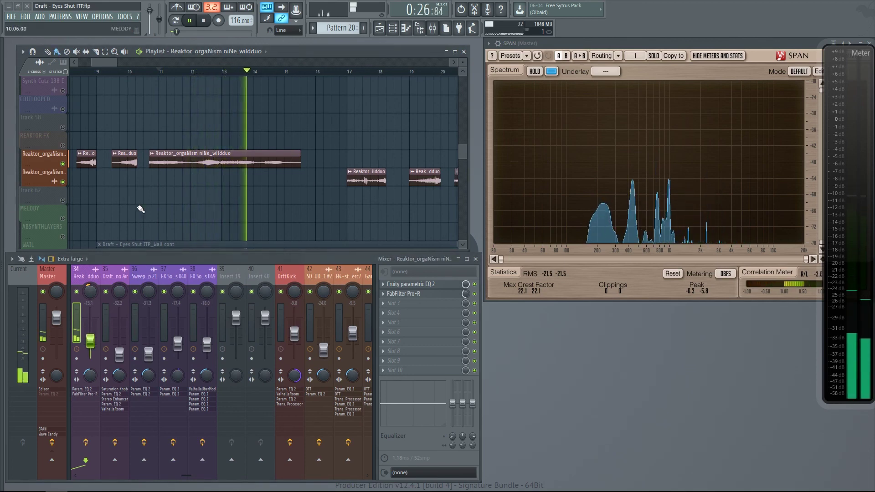
Step: Play the soloed Reaktor FX from the song start, raise their mixer level to about -12.8 dB, and re-enable all tracks
scroll(132, 209, "down", 8)
key("space")
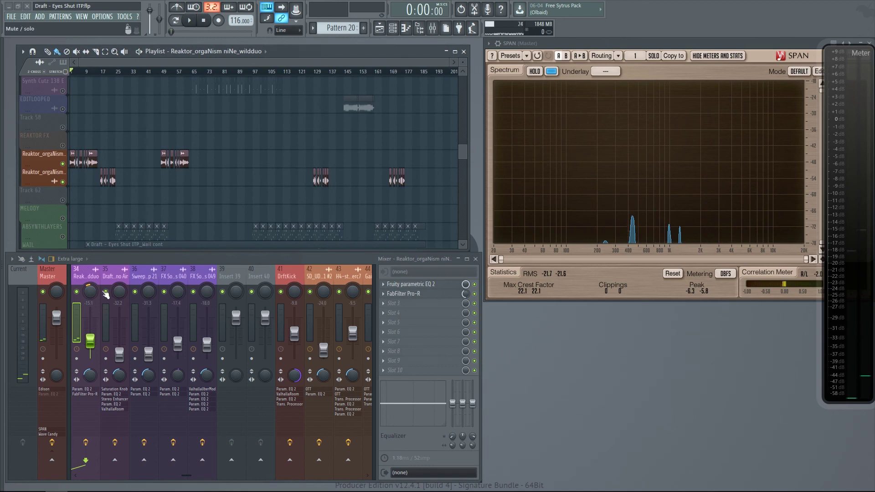
right_click(77, 292)
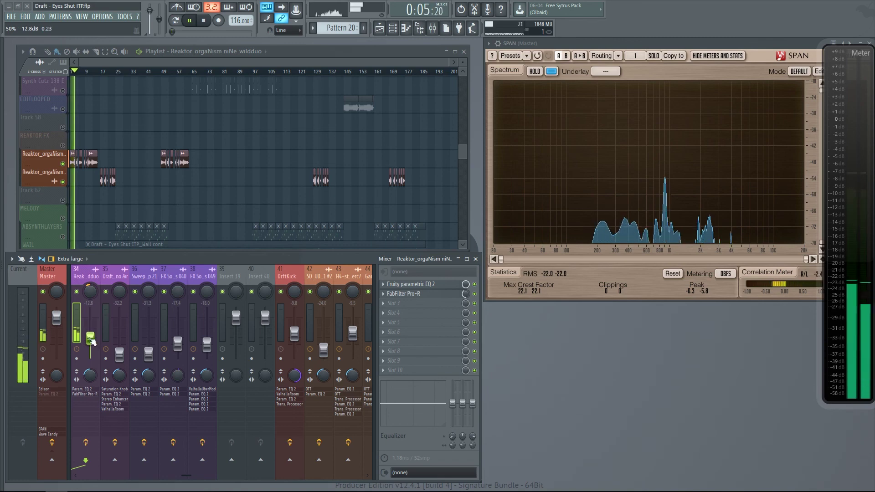
key("space")
right_click(64, 163)
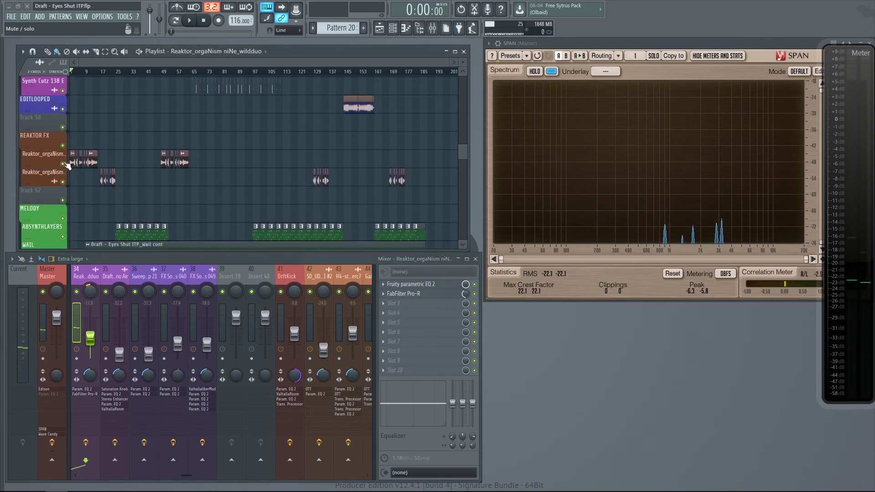
Step: Play the full mix from the song start to hear the Reaktor FX in context with the melody tracks, and stop playback
scroll(82, 214, "down", 4)
scroll(82, 195, "up", 1)
key("space")
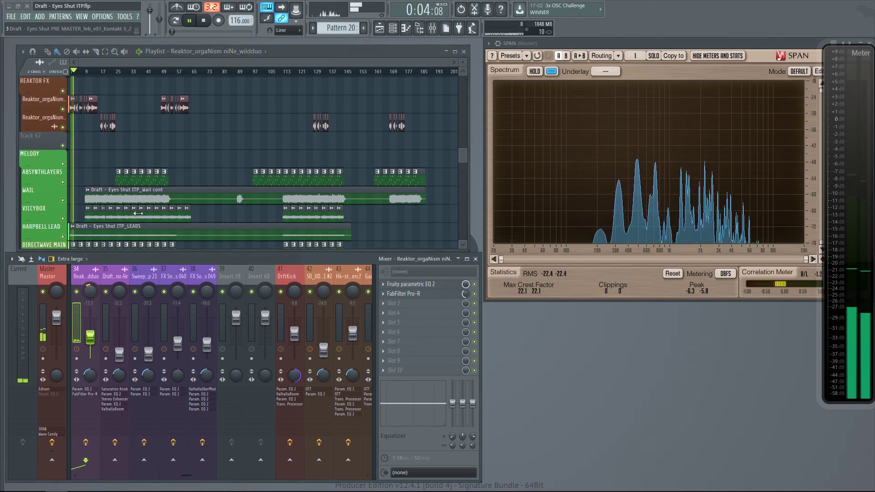
scroll(94, 174, "up", 2)
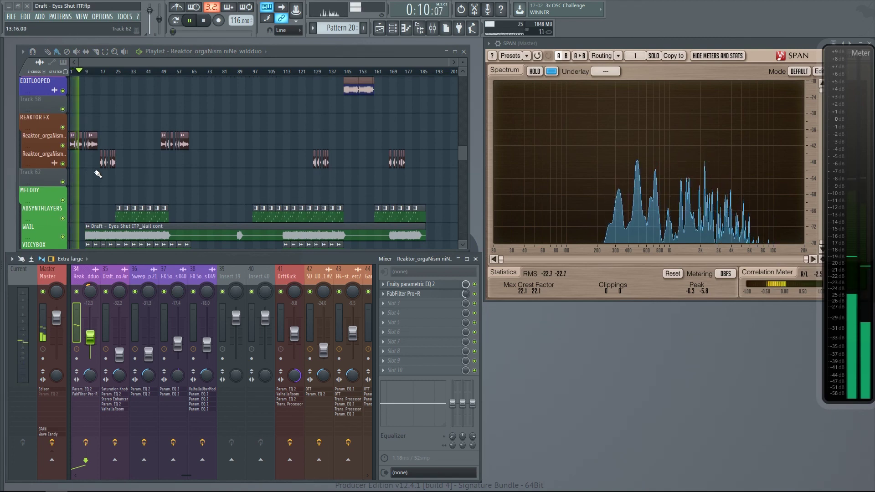
key("space")
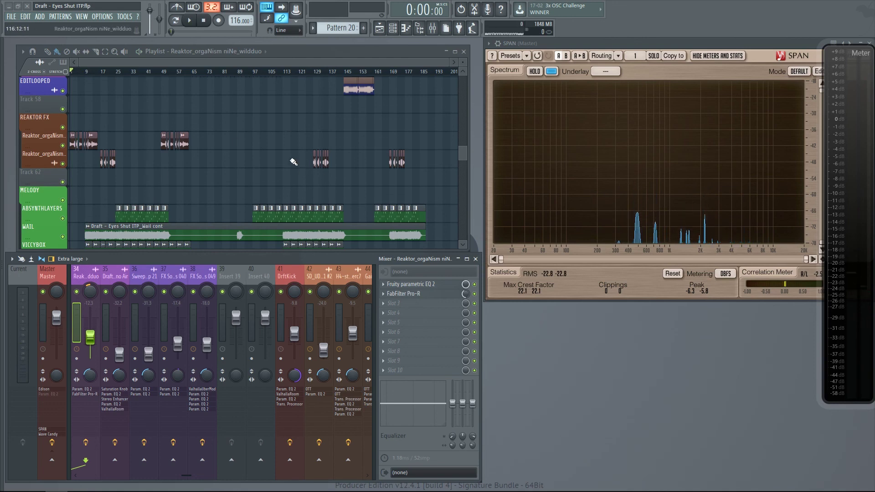